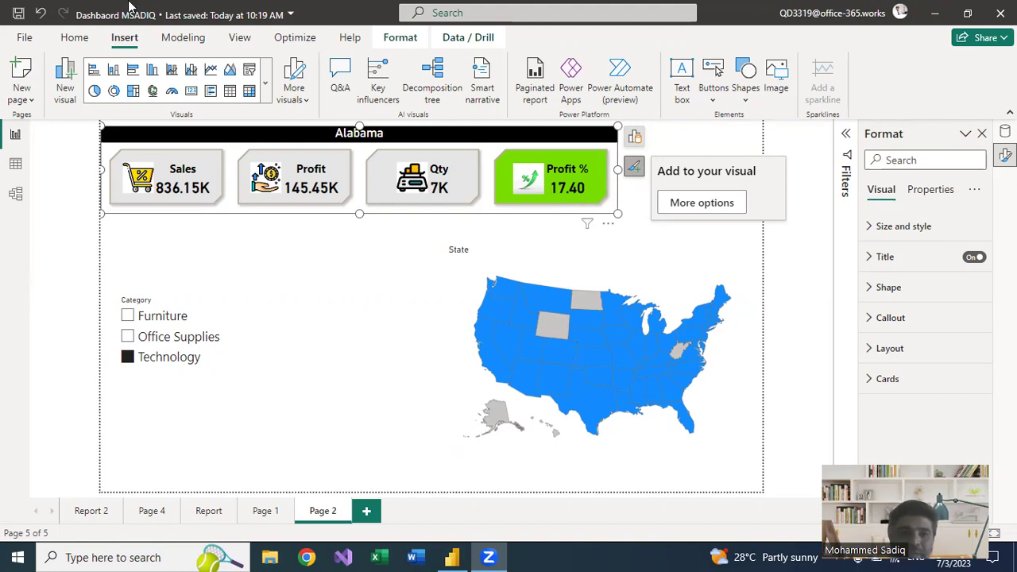
# Step: Make sure the New card visual preview feature is enabled in the global options and apply the settings
pyautogui.click(25, 37)
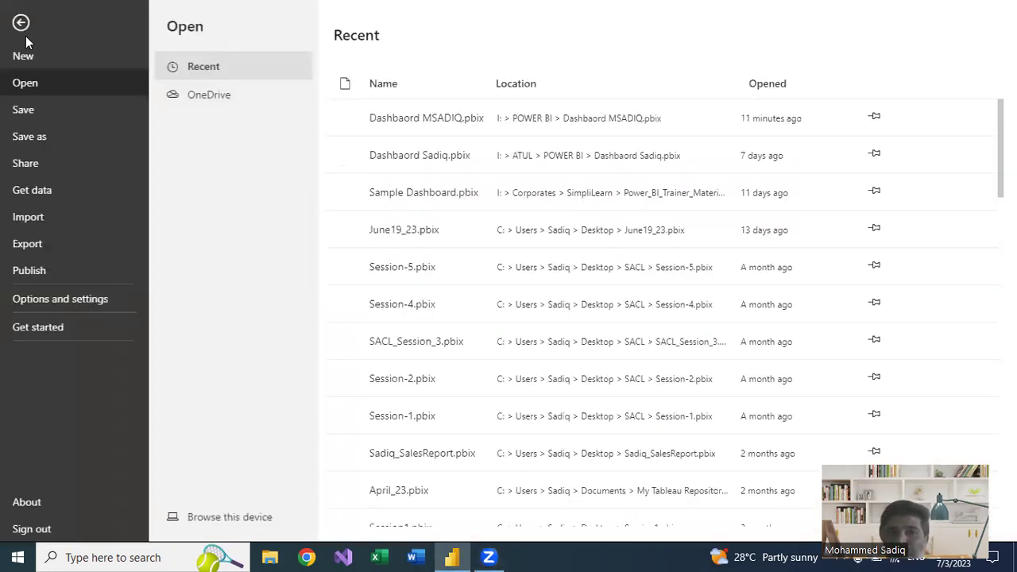
pyautogui.click(64, 299)
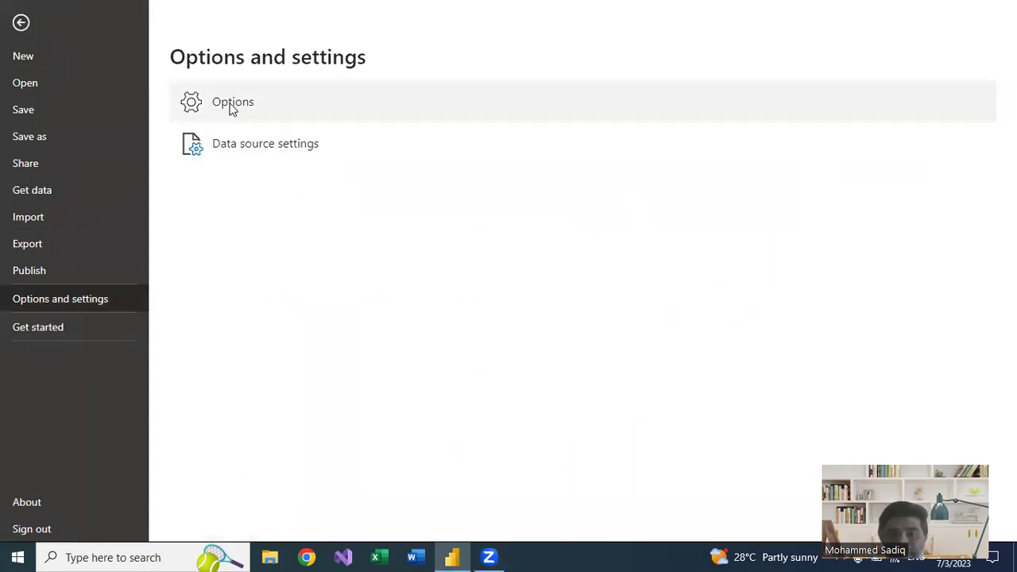
pyautogui.click(230, 103)
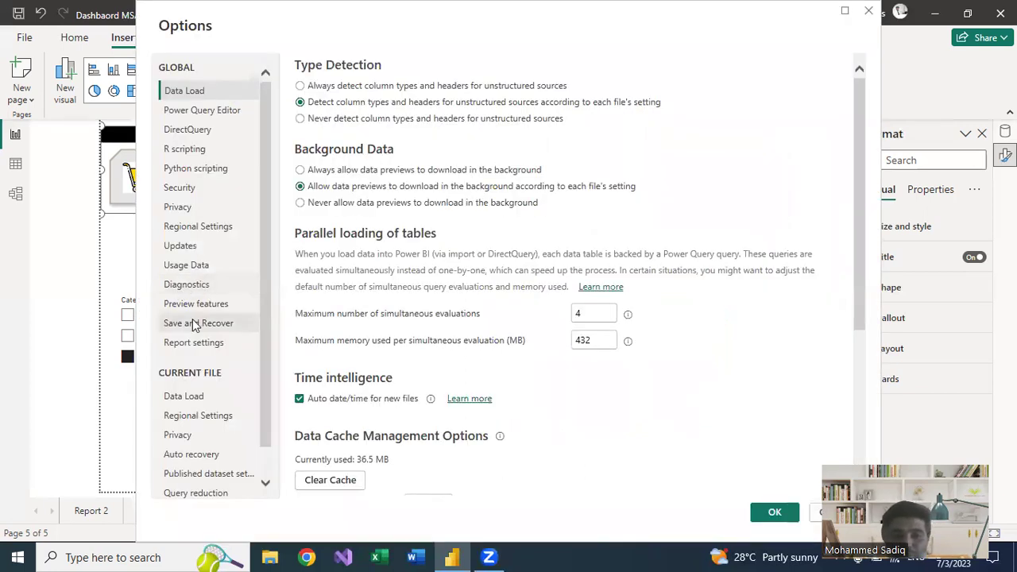
pyautogui.click(196, 304)
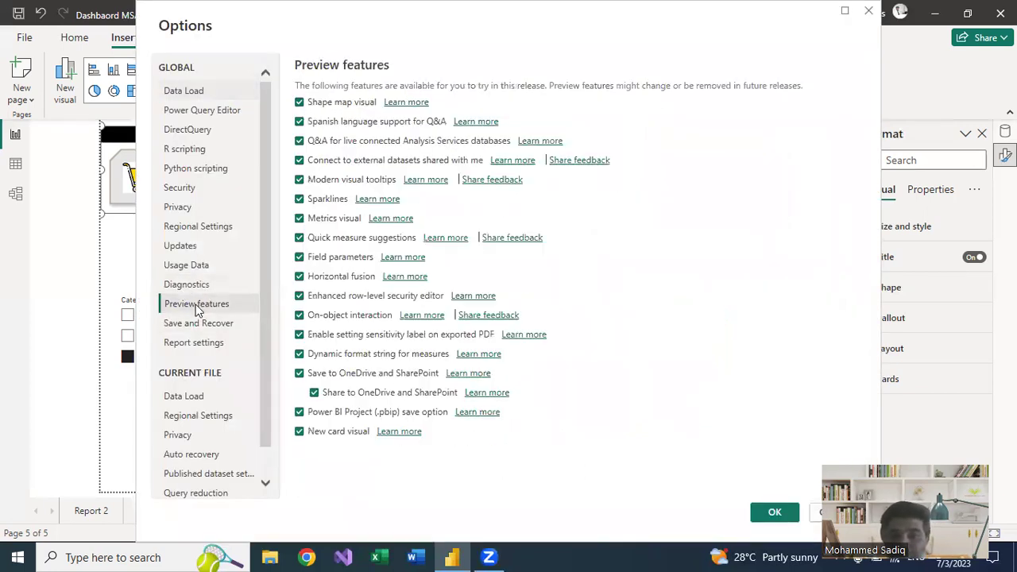
pyautogui.click(298, 432)
pyautogui.click(299, 432)
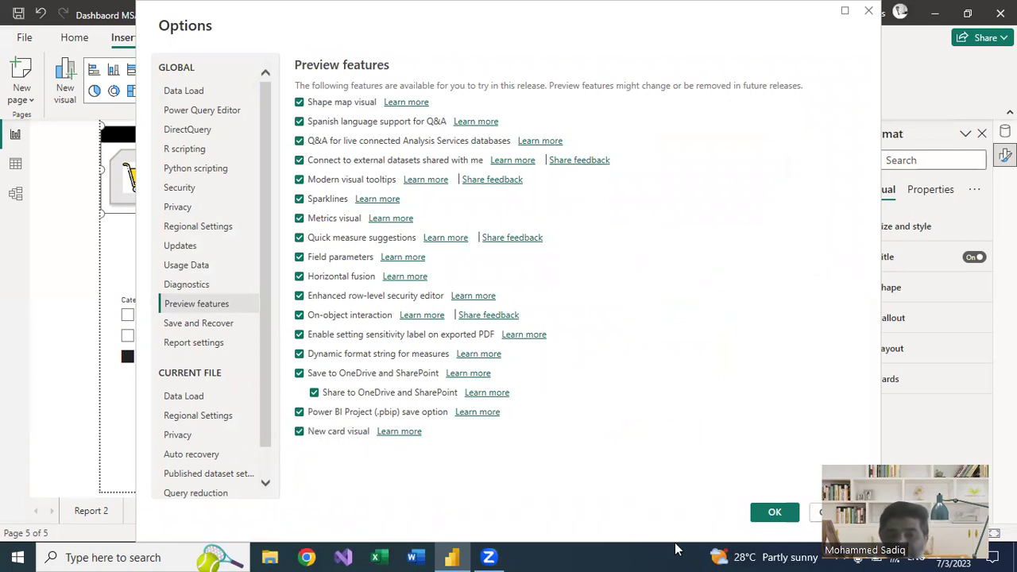
pyautogui.click(772, 514)
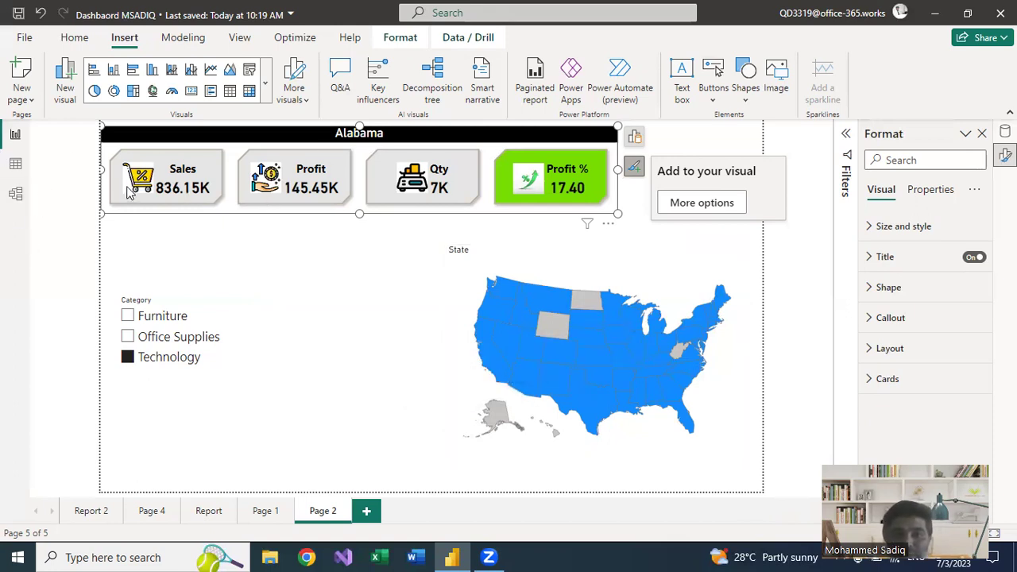
# Step: Nudge the KPI card visual up the page and try its filtering with Texas, the Furniture category and Idaho
pyautogui.moveTo(613, 218); pyautogui.dragTo(590, 216)
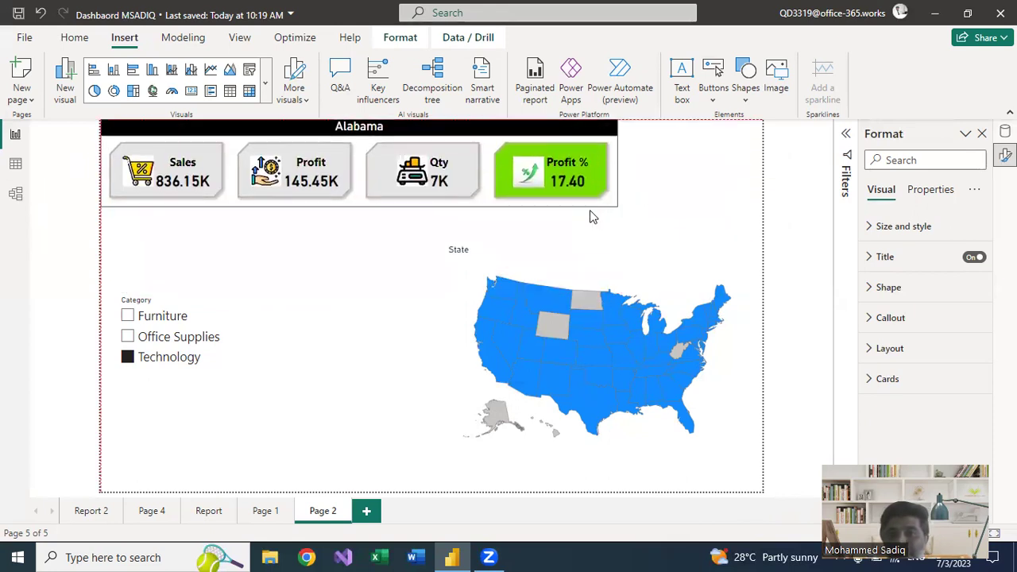
pyautogui.click(587, 409)
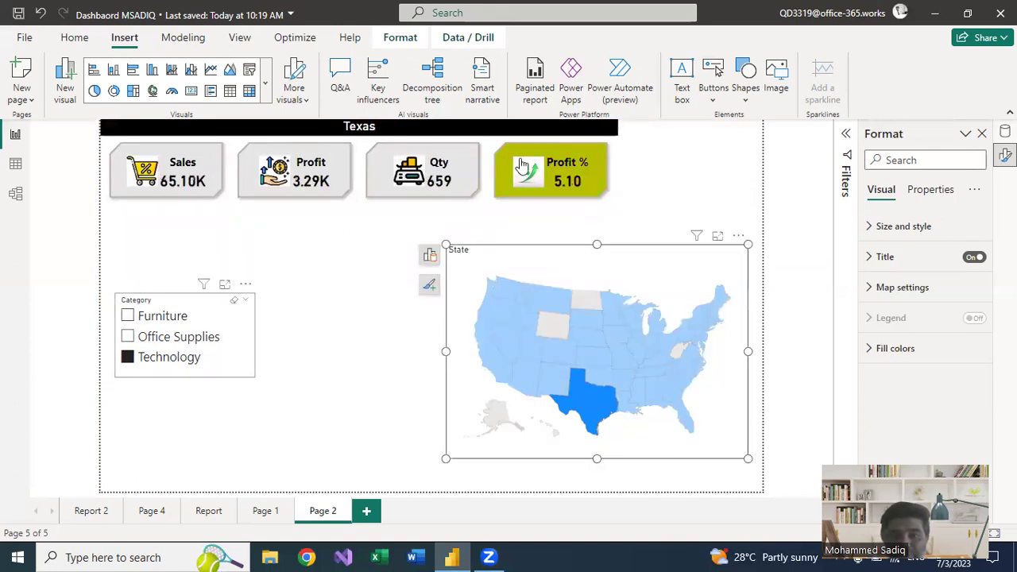
pyautogui.click(151, 315)
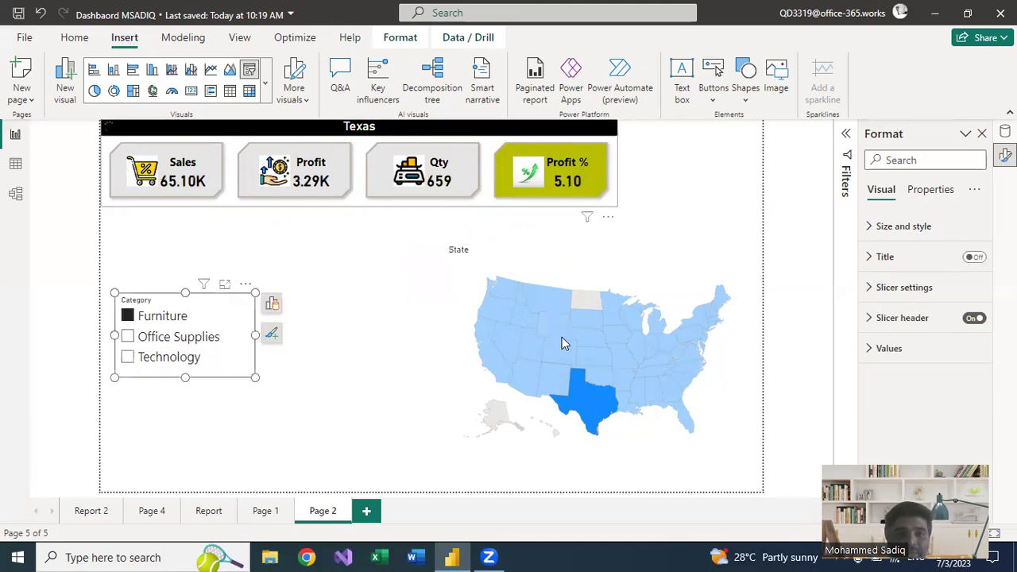
pyautogui.click(518, 315)
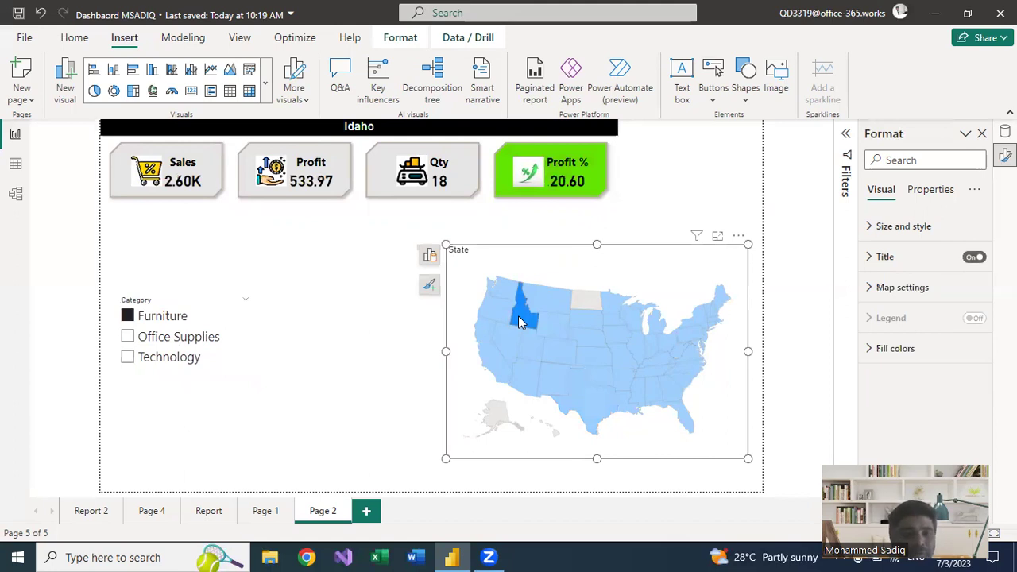
# Step: Add a new report page and insert a Card (new) visual on it
pyautogui.click(366, 512)
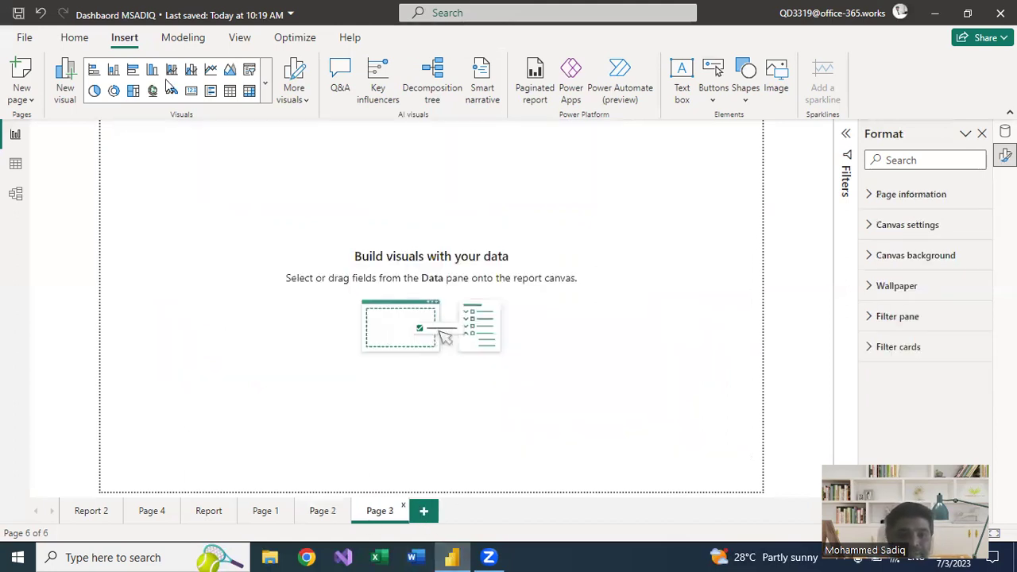
pyautogui.click(265, 81)
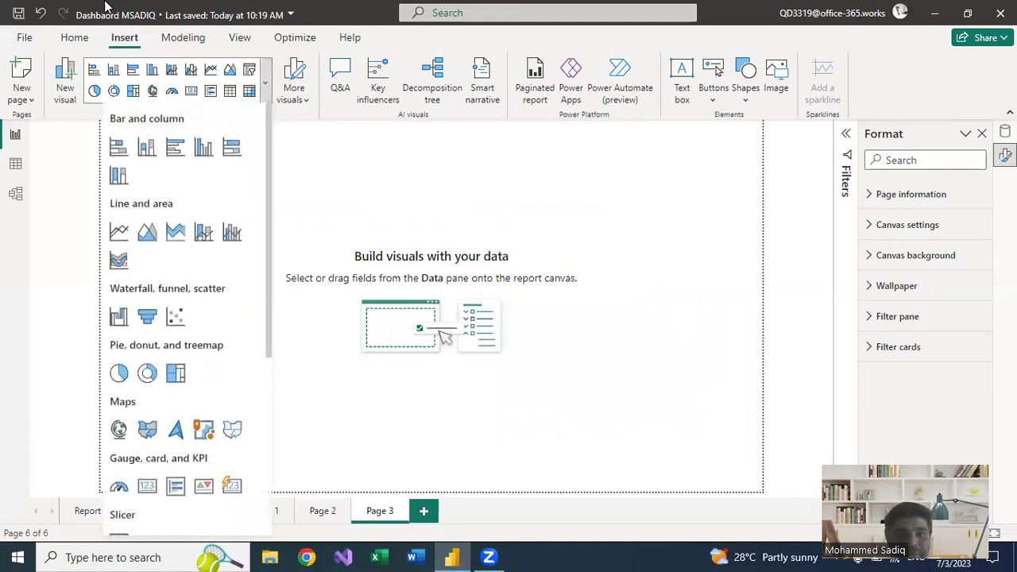
pyautogui.scroll(-5, 156, 357)
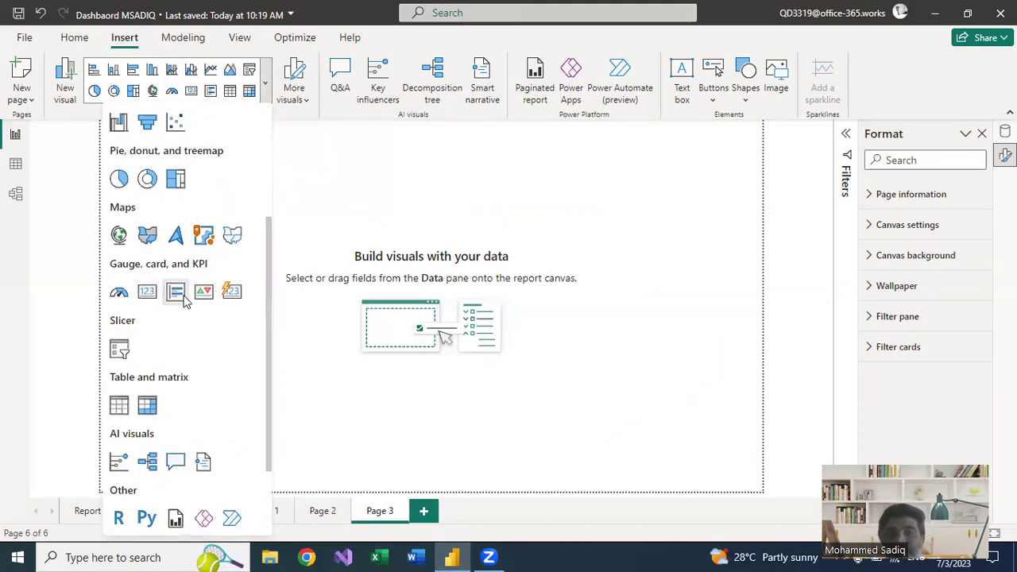
pyautogui.click(236, 293)
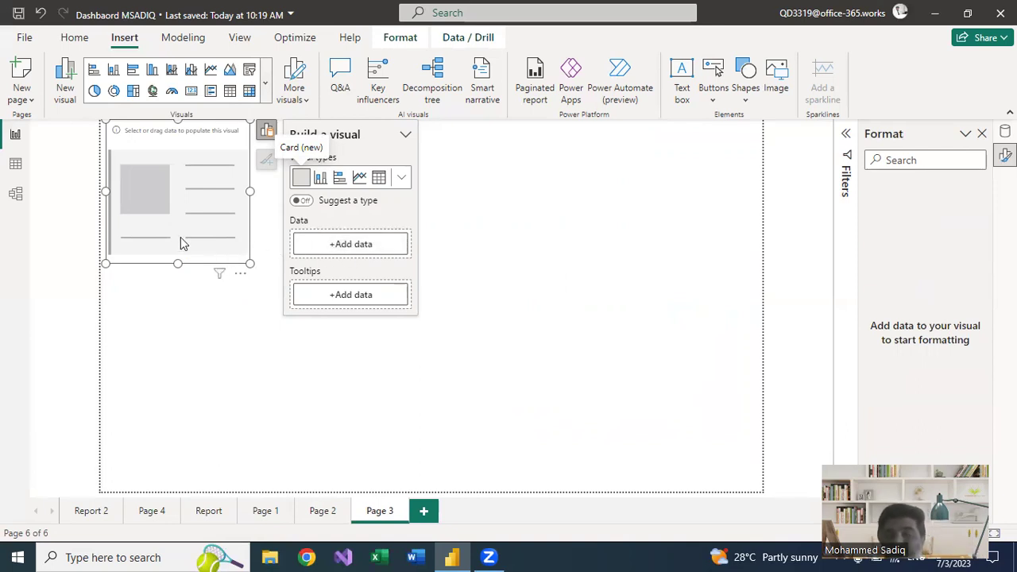
# Step: Add the Sales, Profit, Quantity and Profit % fields from the Orders table as the card visual's data
pyautogui.click(350, 246)
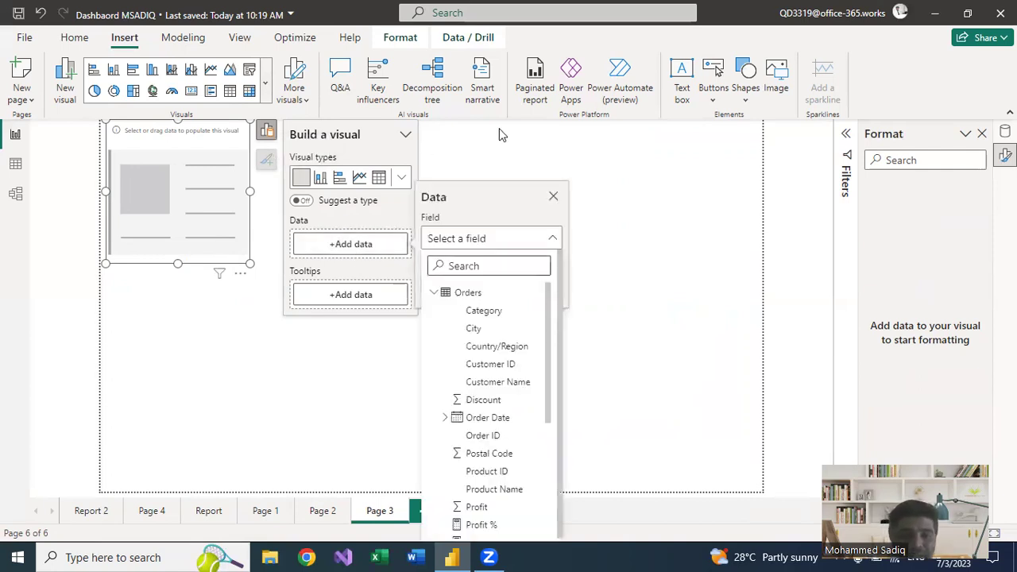
pyautogui.write('sa')
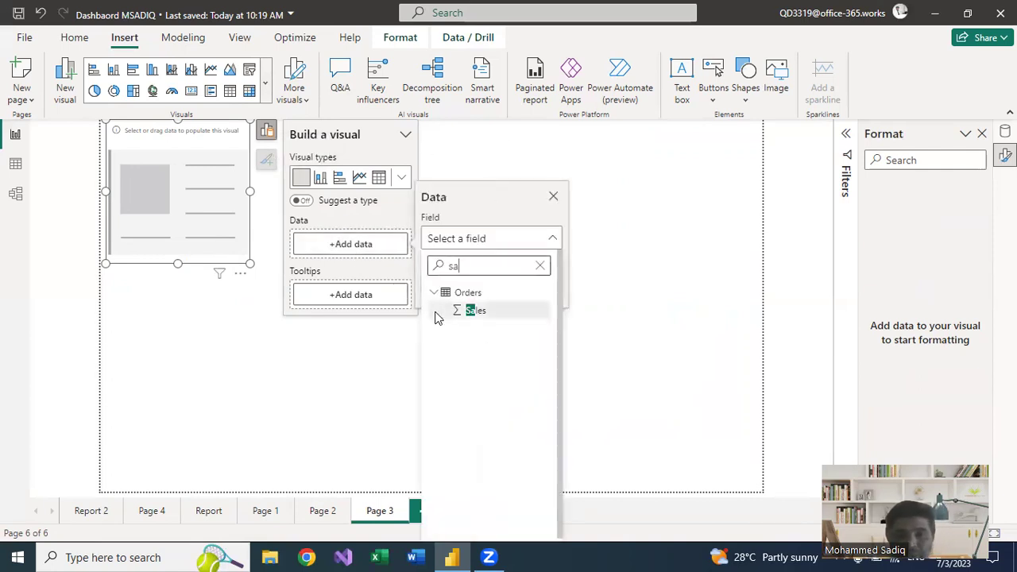
pyautogui.press('Return')
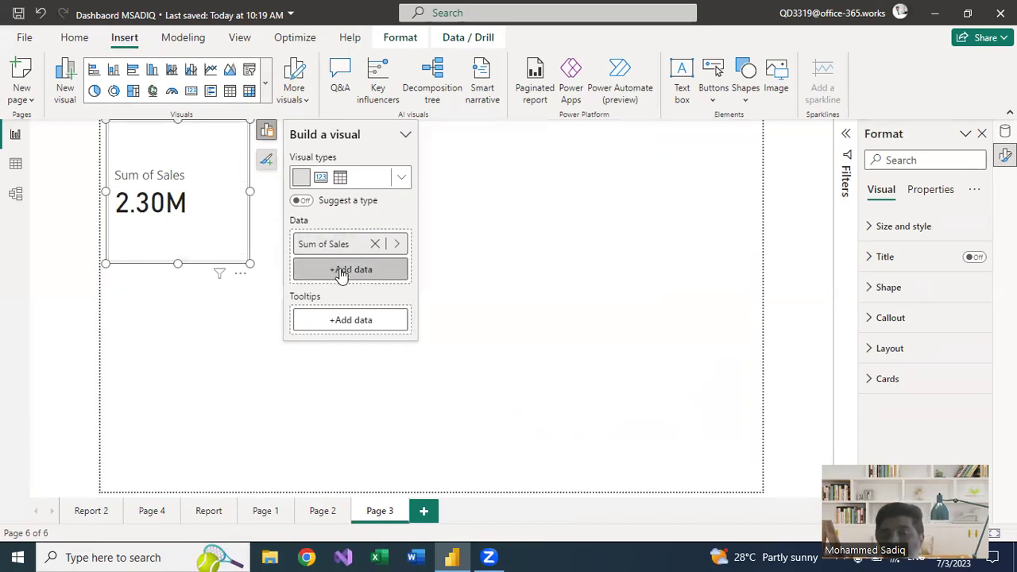
pyautogui.click(343, 270)
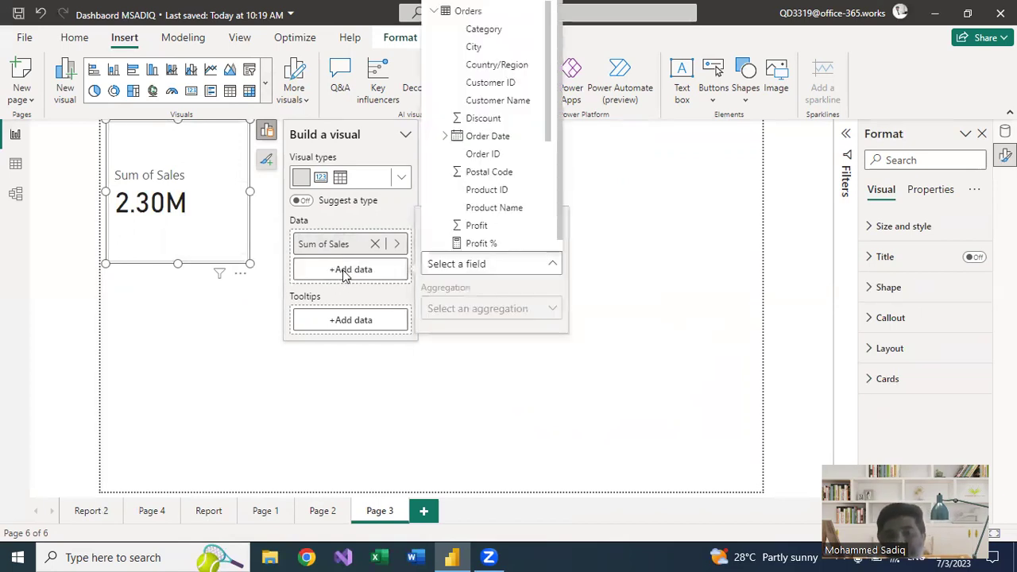
pyautogui.click(481, 227)
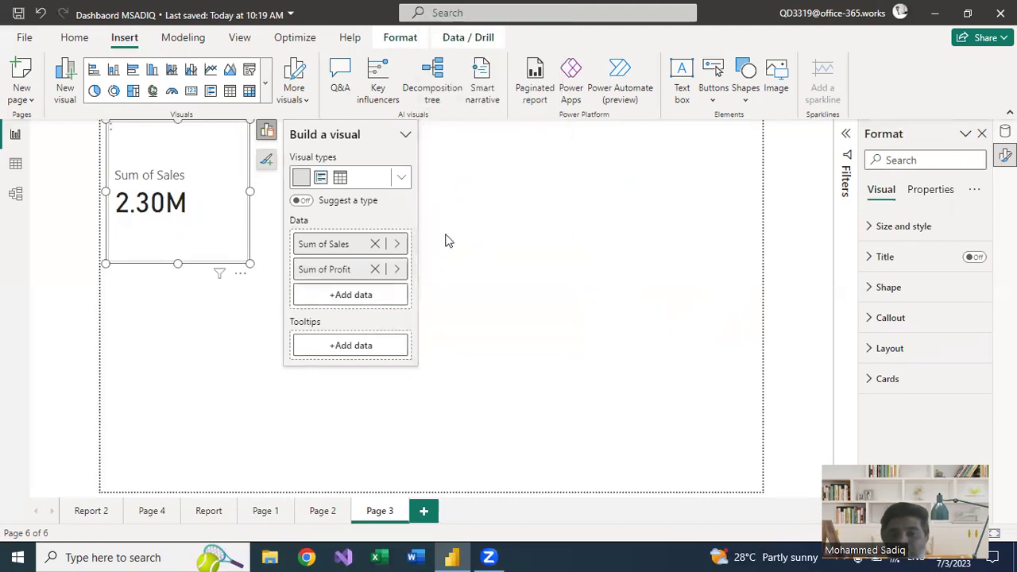
pyautogui.click(338, 296)
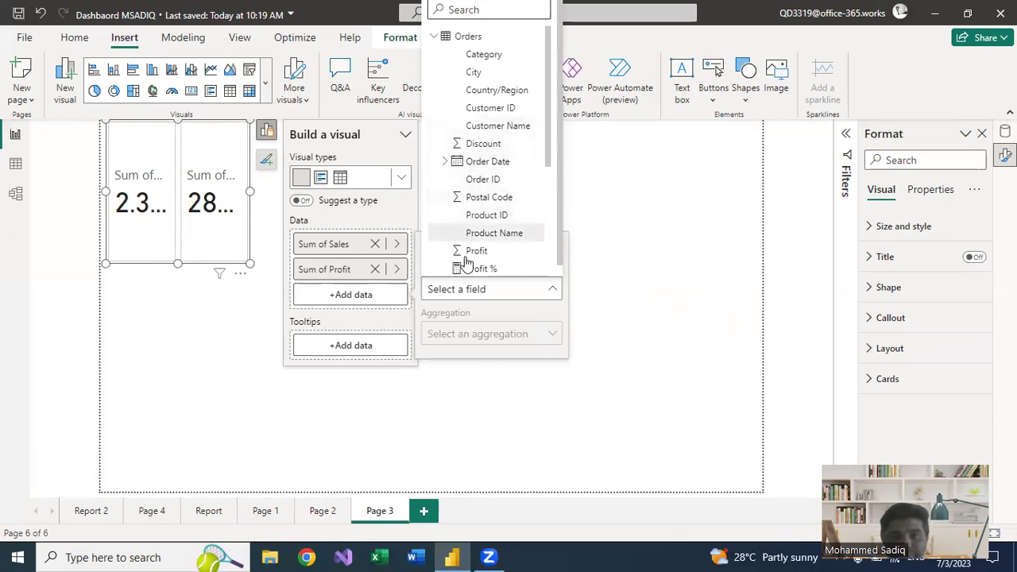
pyautogui.write('qu')
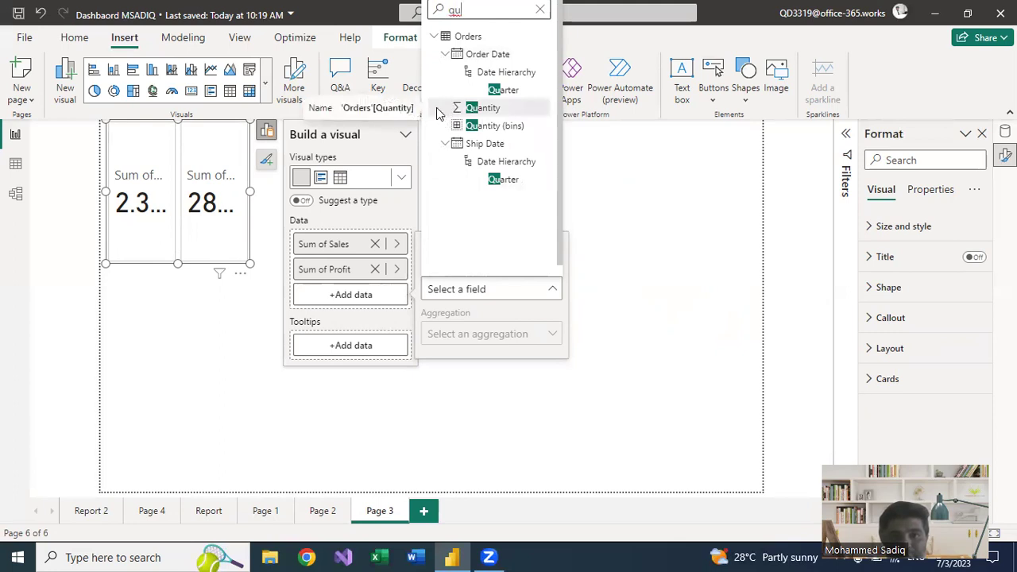
pyautogui.click(451, 107)
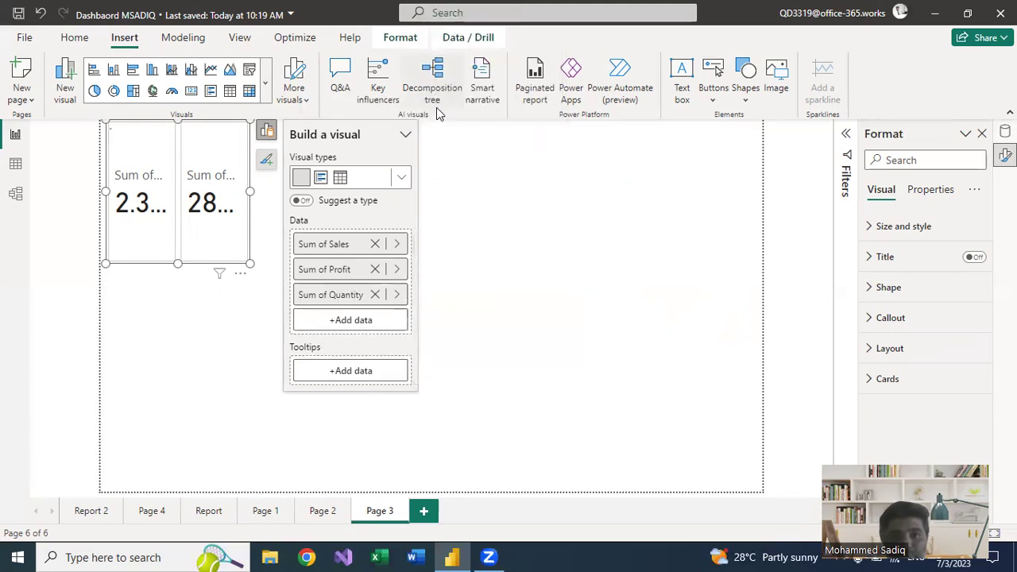
pyautogui.click(324, 332)
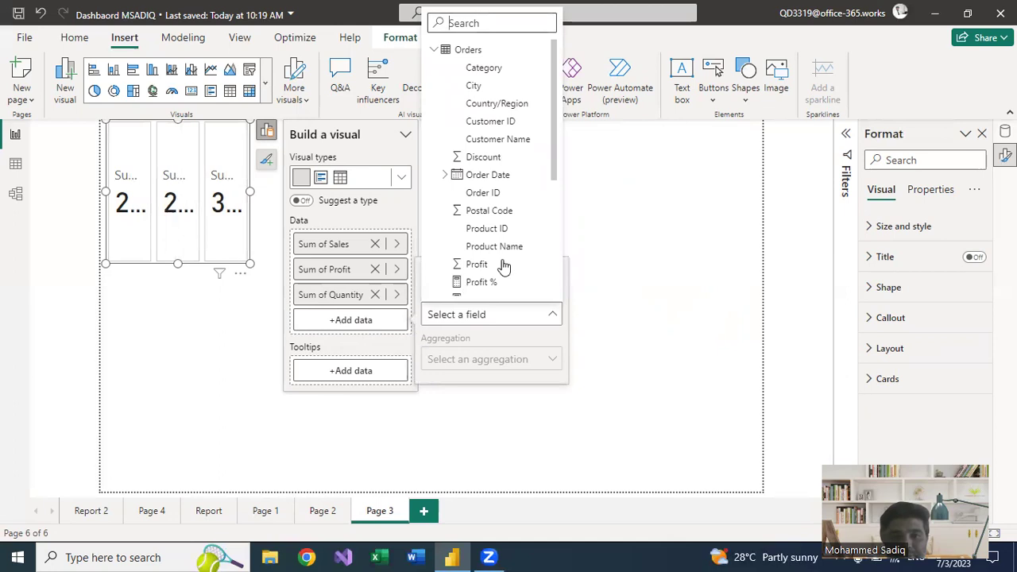
pyautogui.click(458, 285)
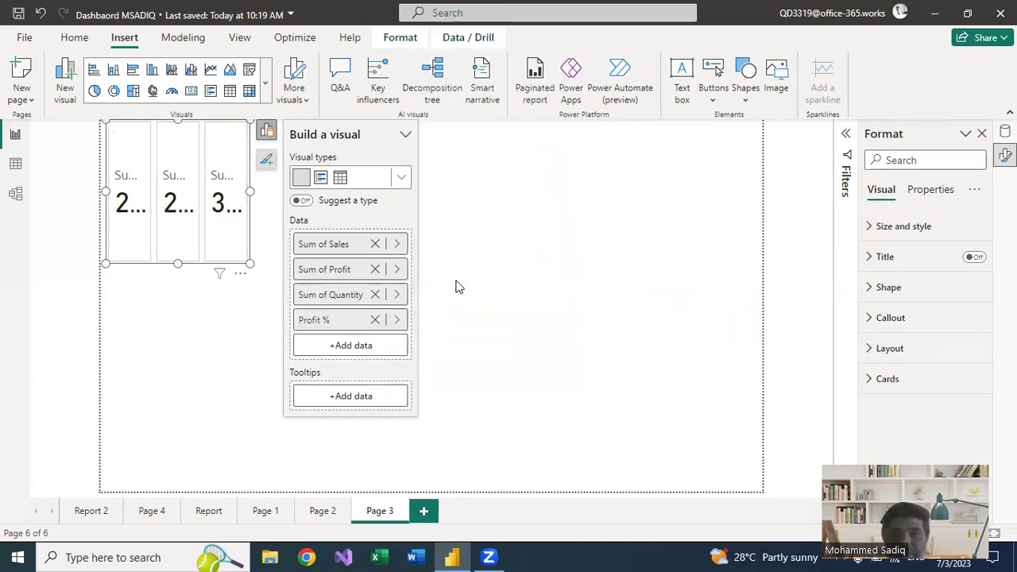
# Step: Resize the card visual to about 918 wide by 158 high and place it at horizontal 0, vertical about 30
pyautogui.moveTo(251, 262); pyautogui.dragTo(586, 216)
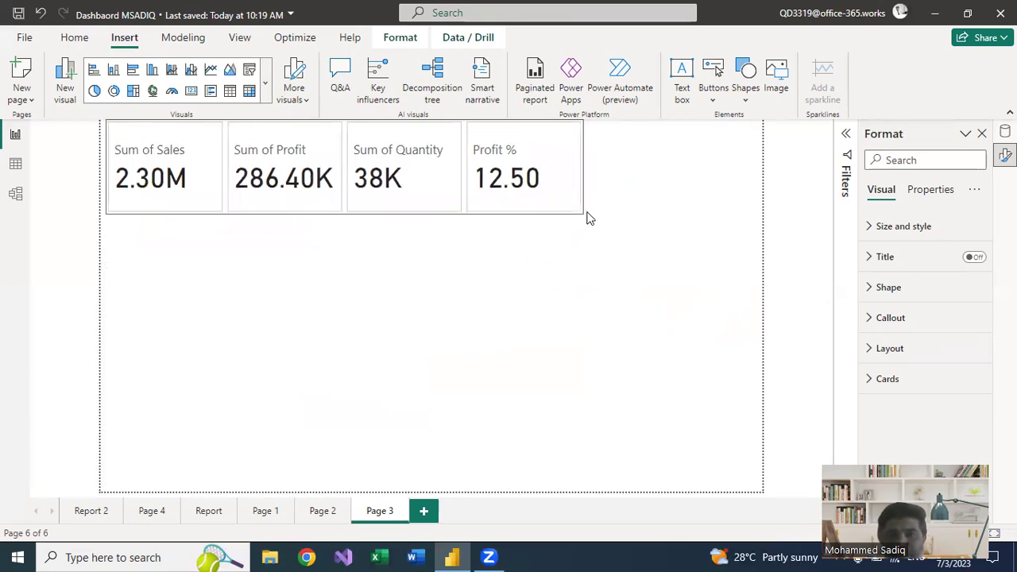
pyautogui.click(531, 167)
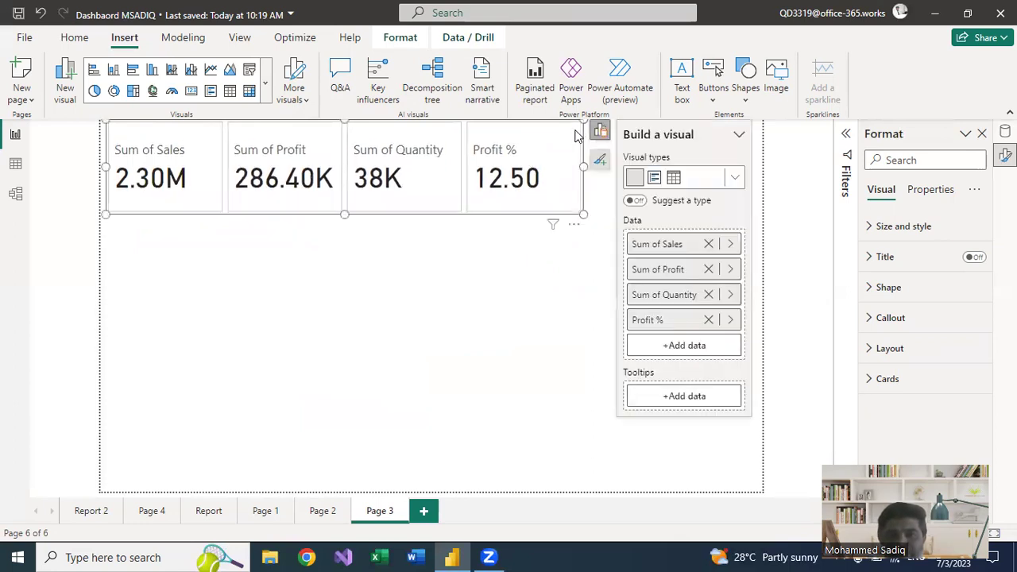
pyautogui.click(577, 240)
pyautogui.click(563, 235)
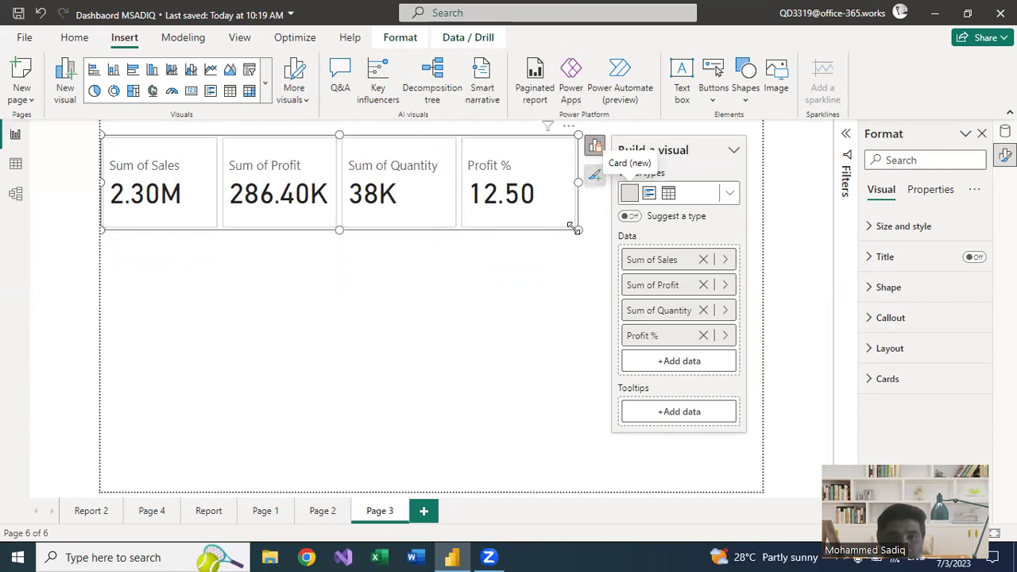
pyautogui.click(580, 218)
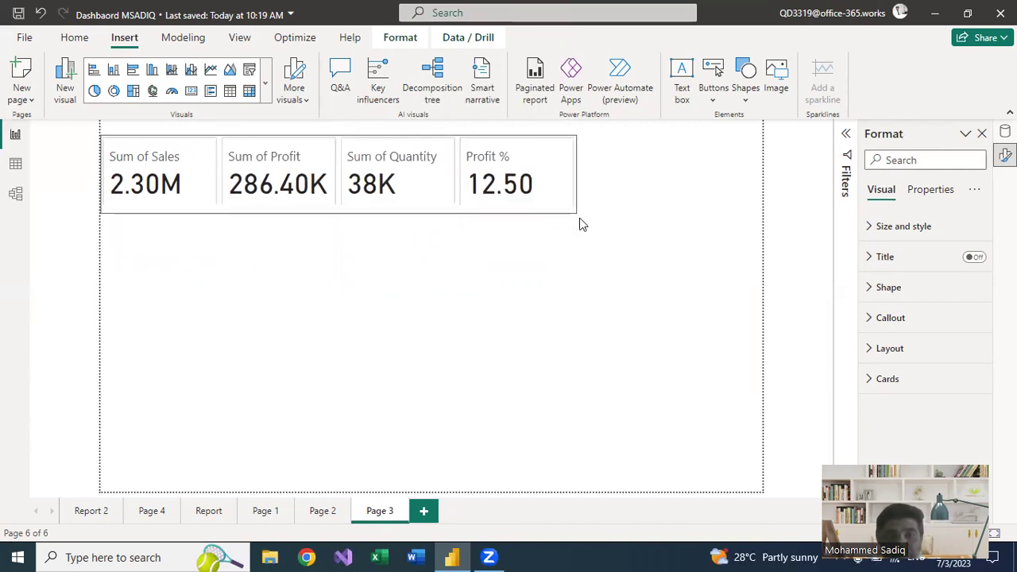
pyautogui.click(570, 216)
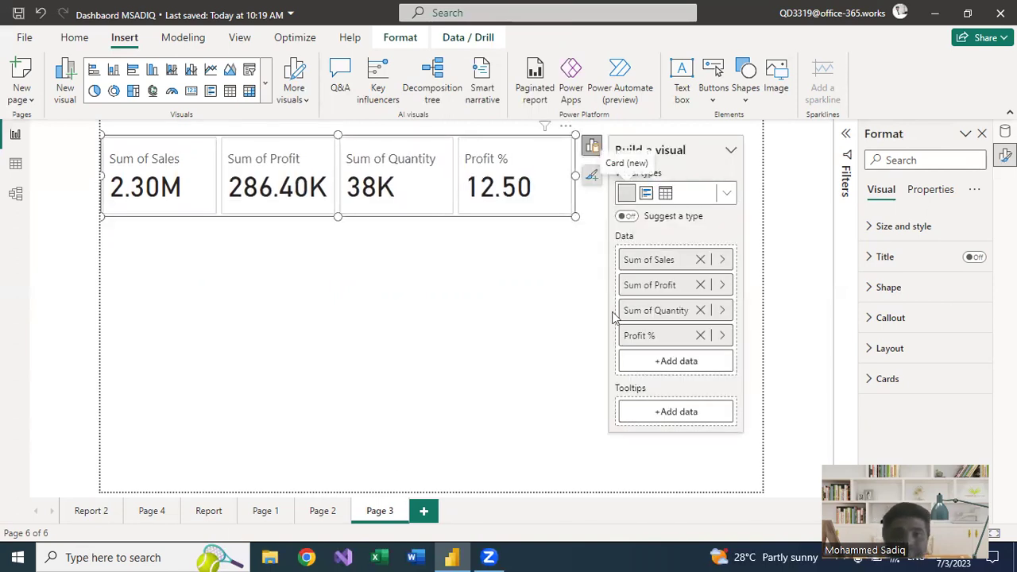
# Step: Set the orientation of the card visual's layout to Vertical
pyautogui.click(592, 176)
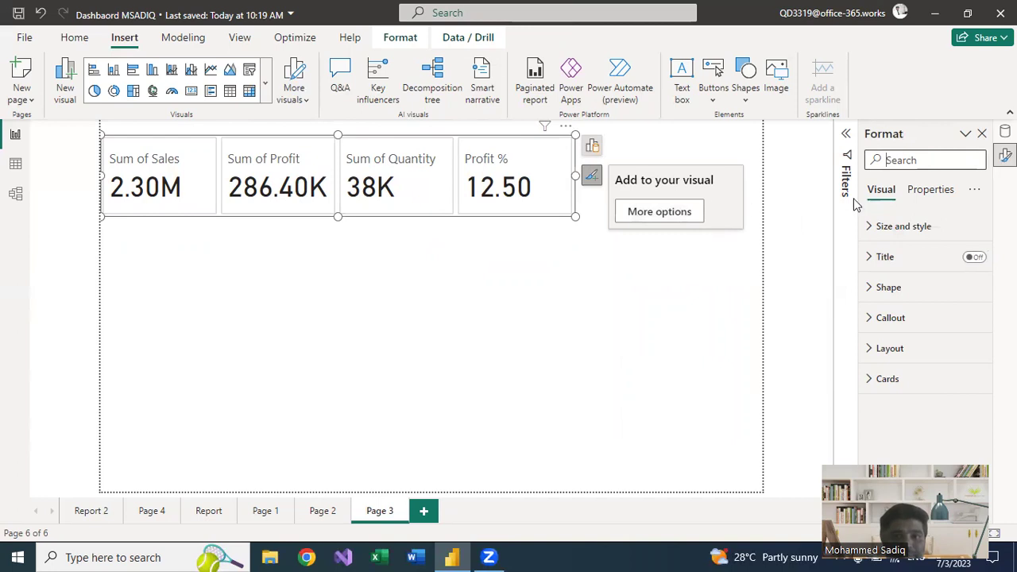
pyautogui.click(878, 228)
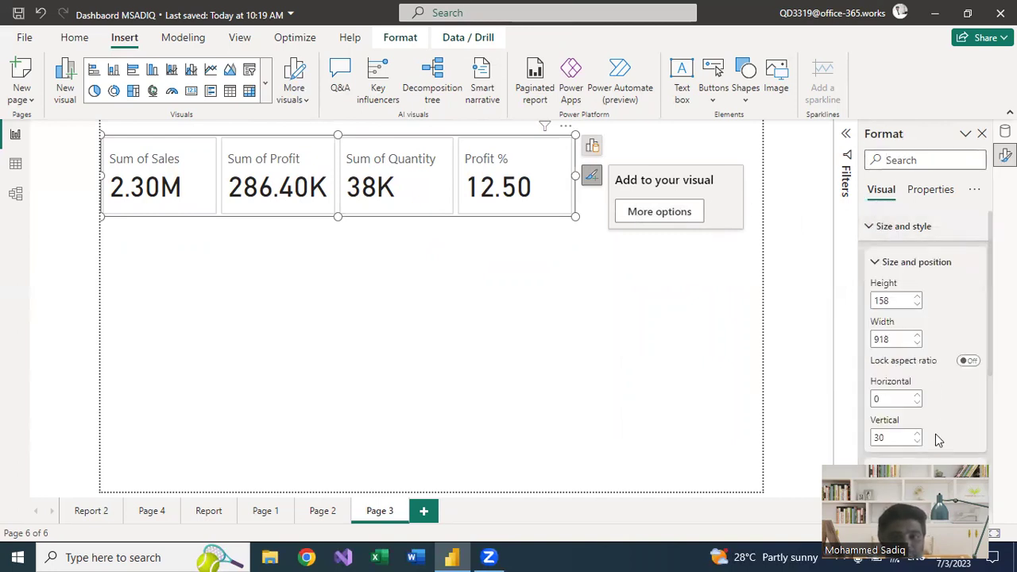
pyautogui.click(870, 227)
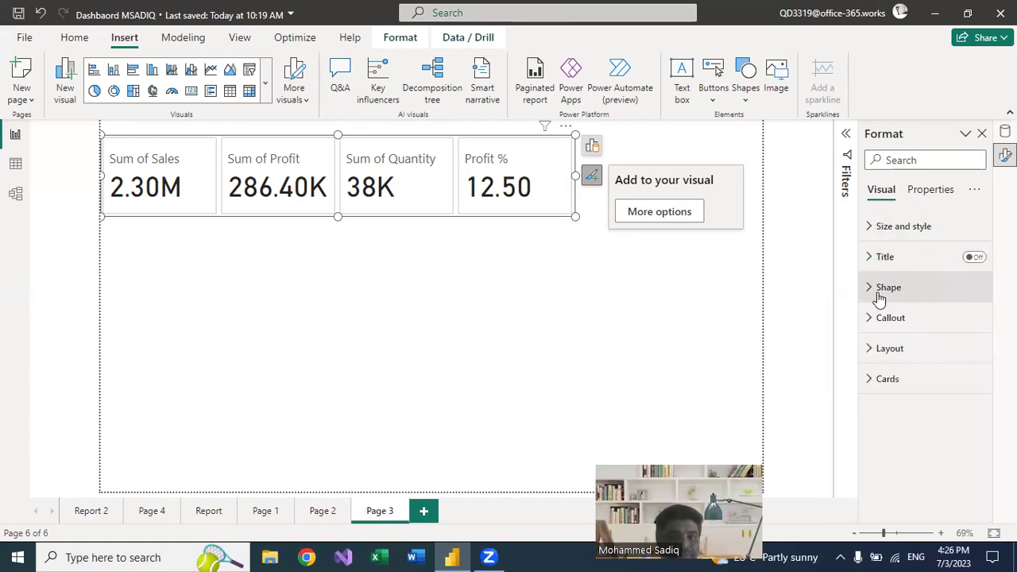
pyautogui.click(874, 351)
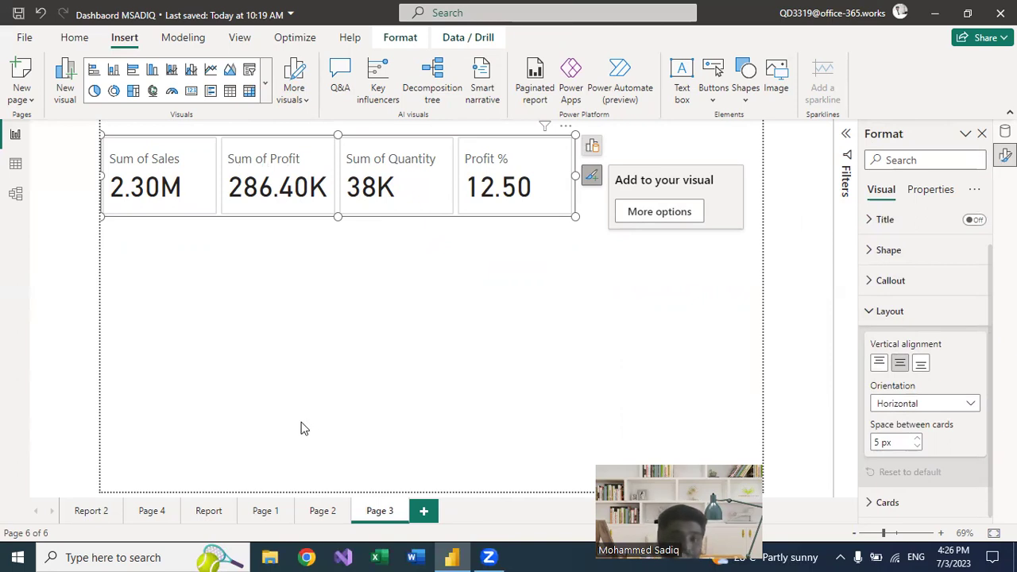
pyautogui.click(971, 405)
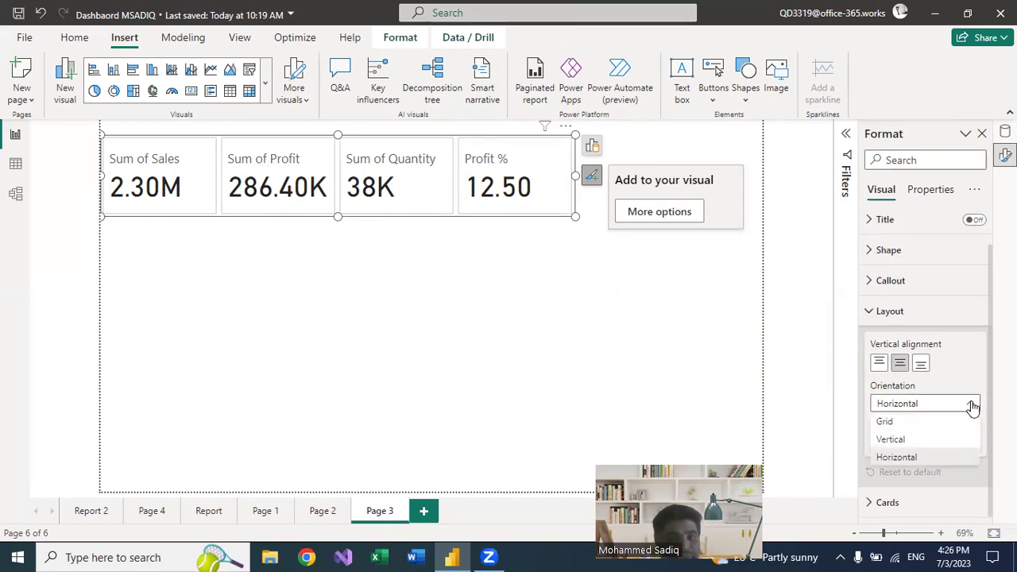
pyautogui.click(900, 438)
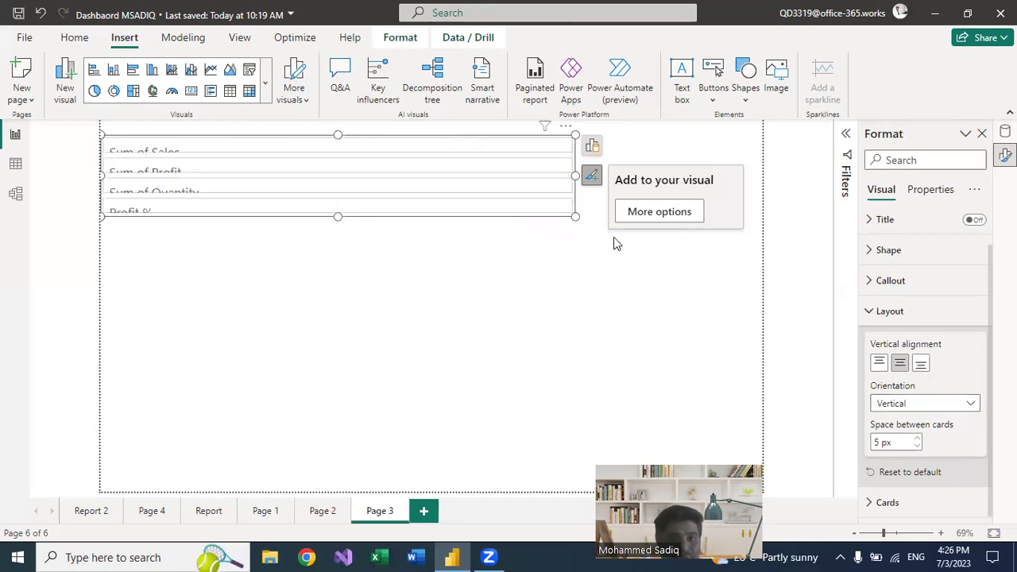
# Step: Set the card layout's orientation to Grid with 2 rows and 2 columns, resizing the visual to fit the four cards compactly
pyautogui.moveTo(576, 217); pyautogui.dragTo(413, 420)
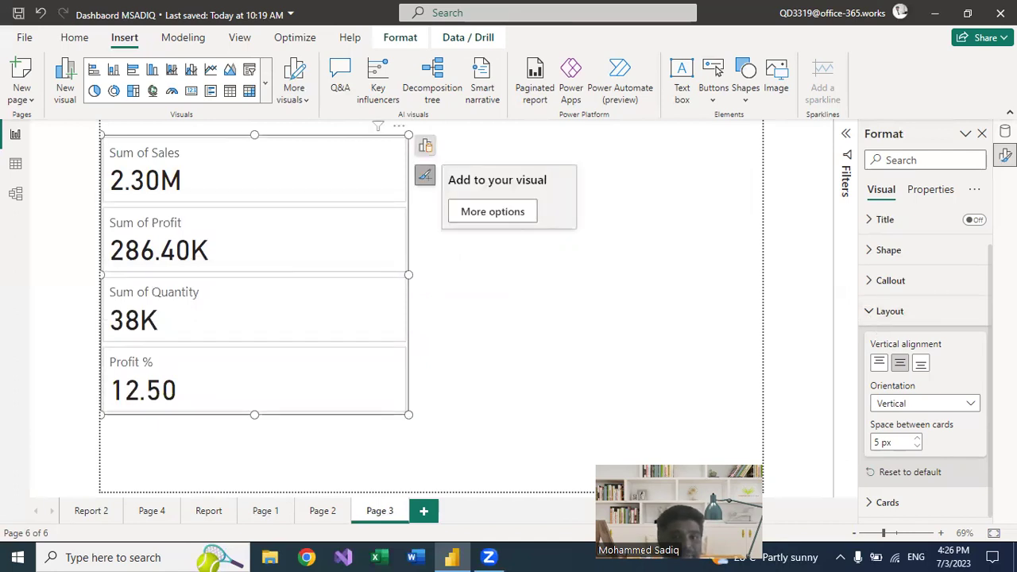
pyautogui.click(971, 405)
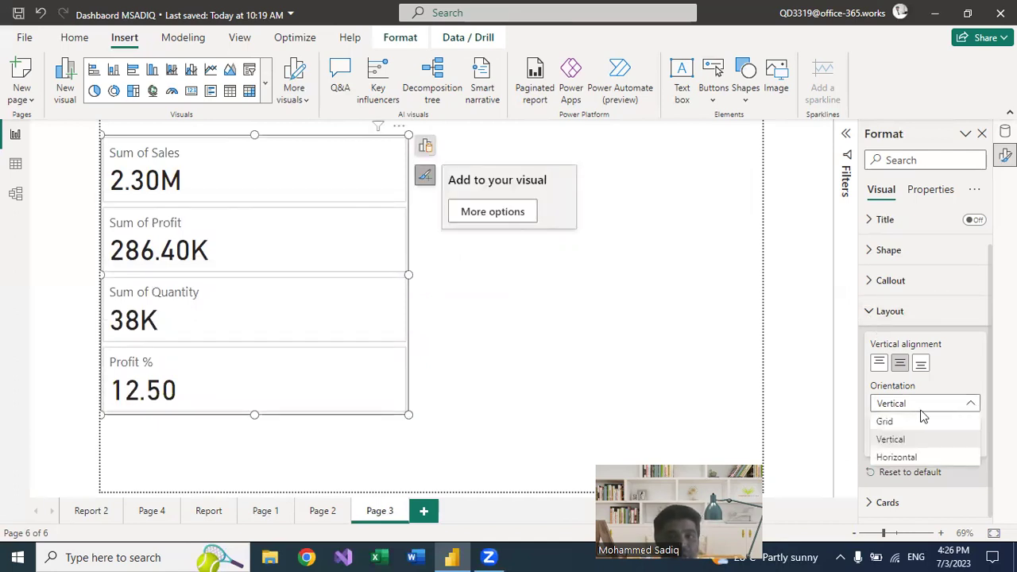
pyautogui.click(891, 423)
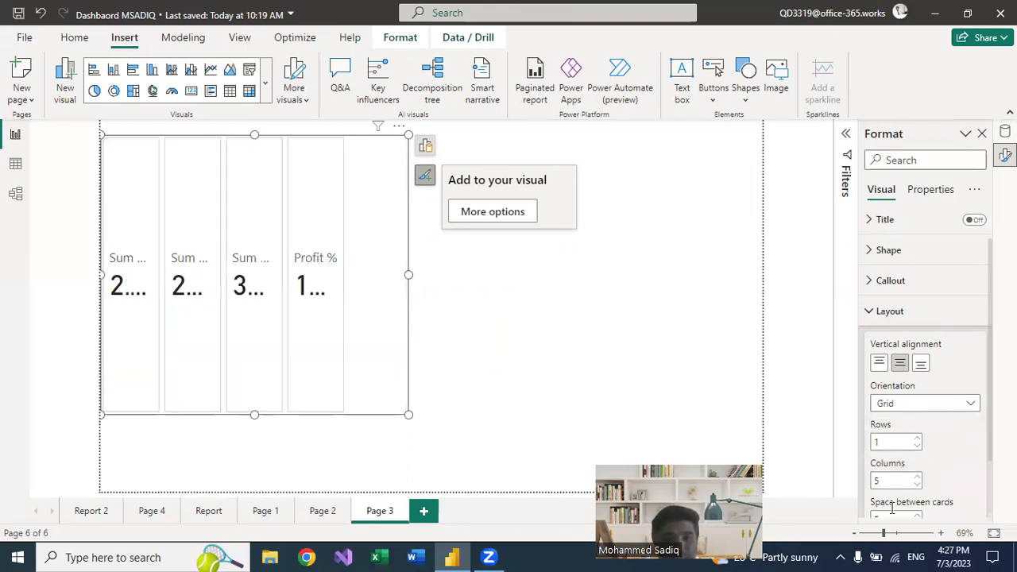
pyautogui.doubleClick(891, 439)
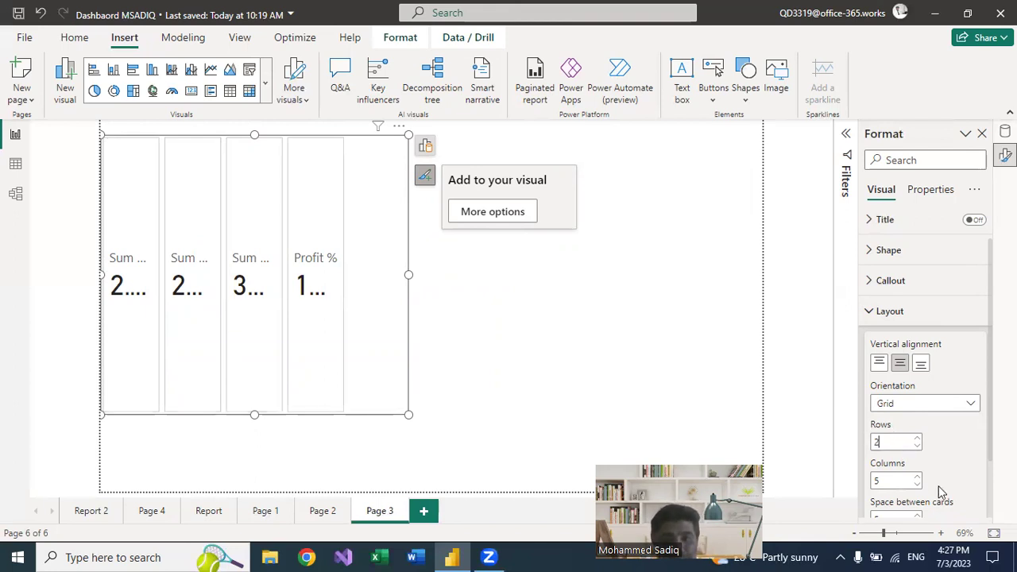
pyautogui.write('2')
pyautogui.doubleClick(895, 478)
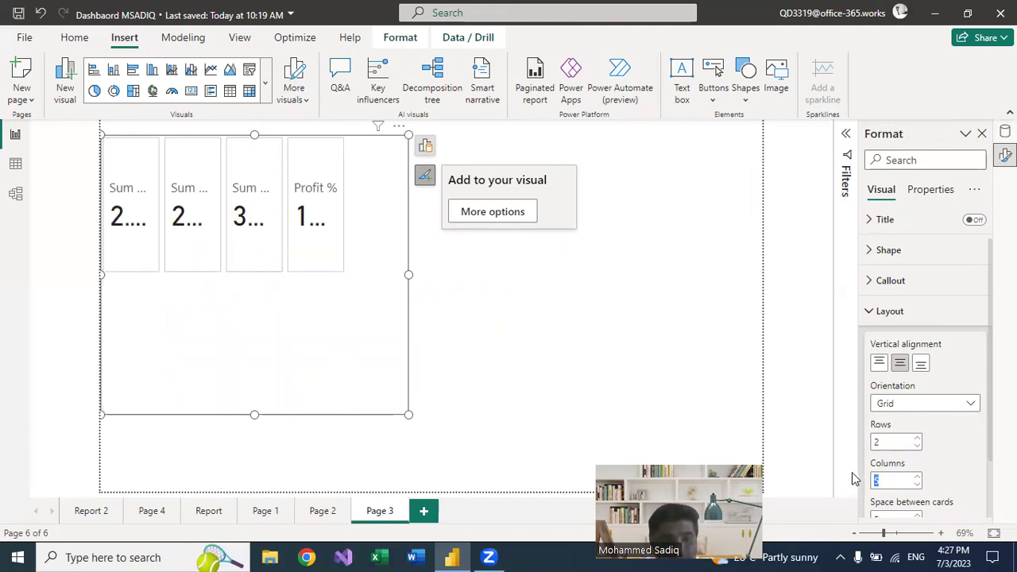
pyautogui.write('2')
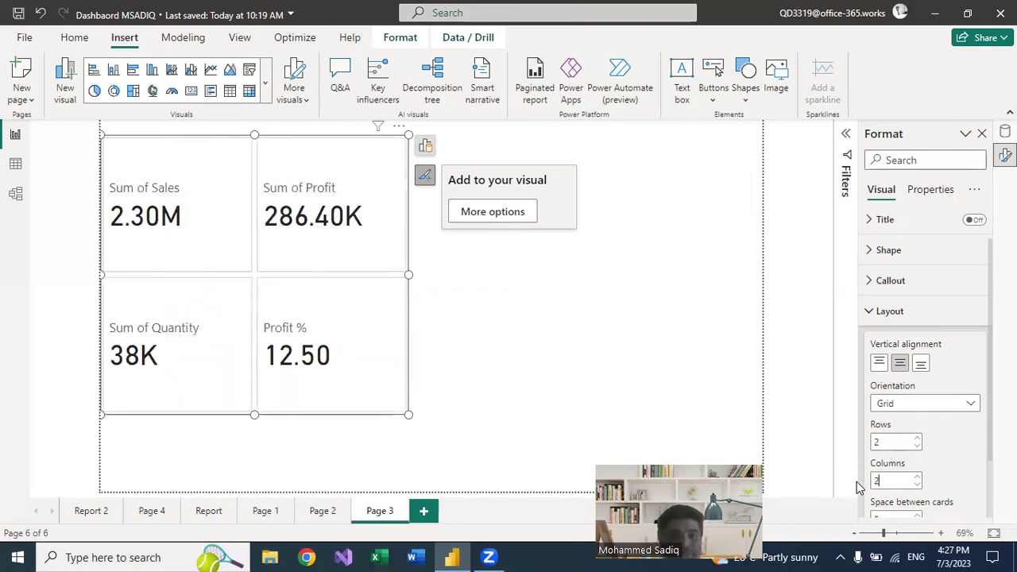
pyautogui.moveTo(402, 413); pyautogui.dragTo(355, 290)
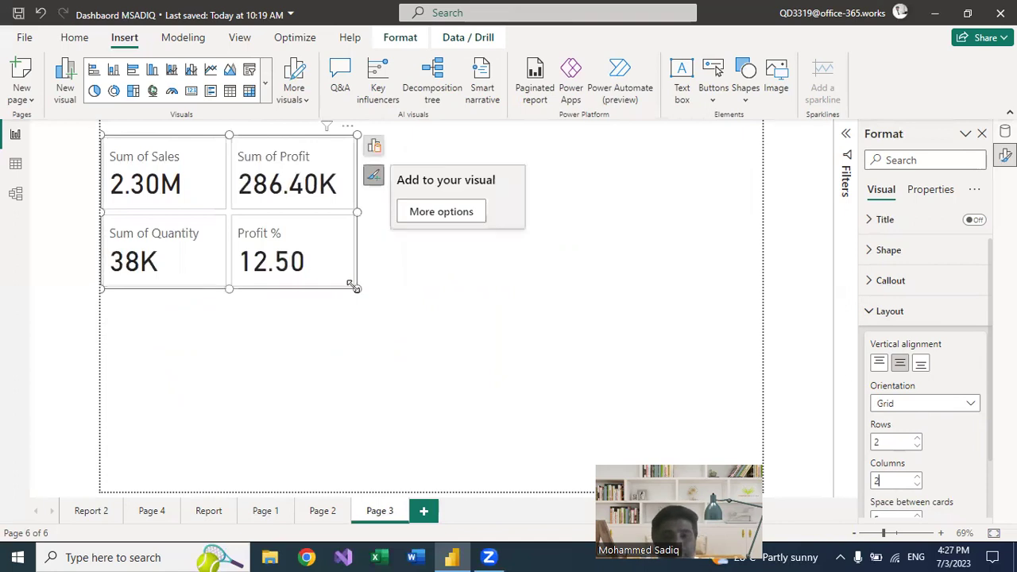
# Step: Set the card layout's orientation to Horizontal and resize the visual into a wide, low strip of four cards
pyautogui.click(970, 404)
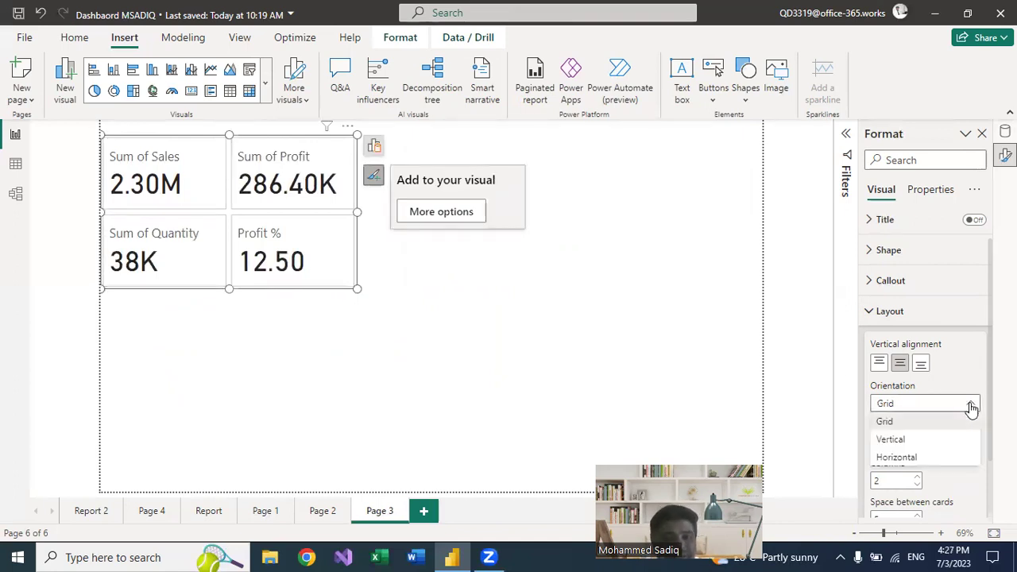
pyautogui.click(896, 459)
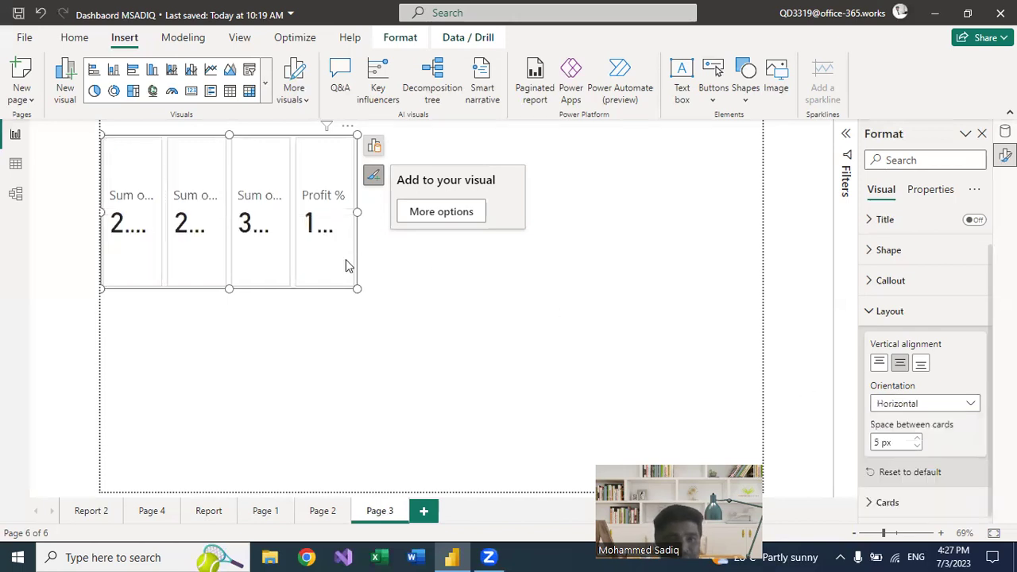
pyautogui.moveTo(355, 289); pyautogui.dragTo(590, 212)
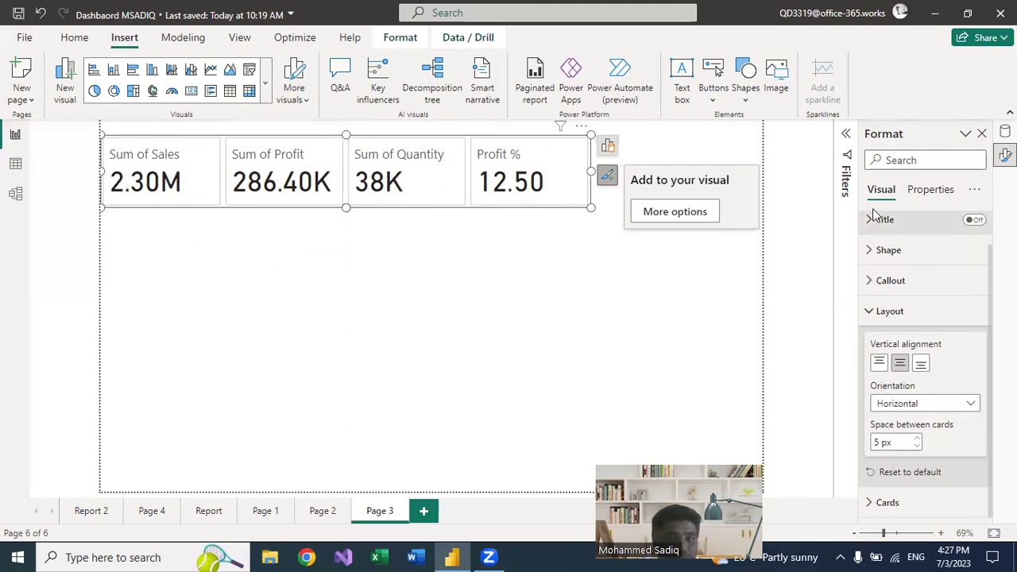
pyautogui.click(865, 310)
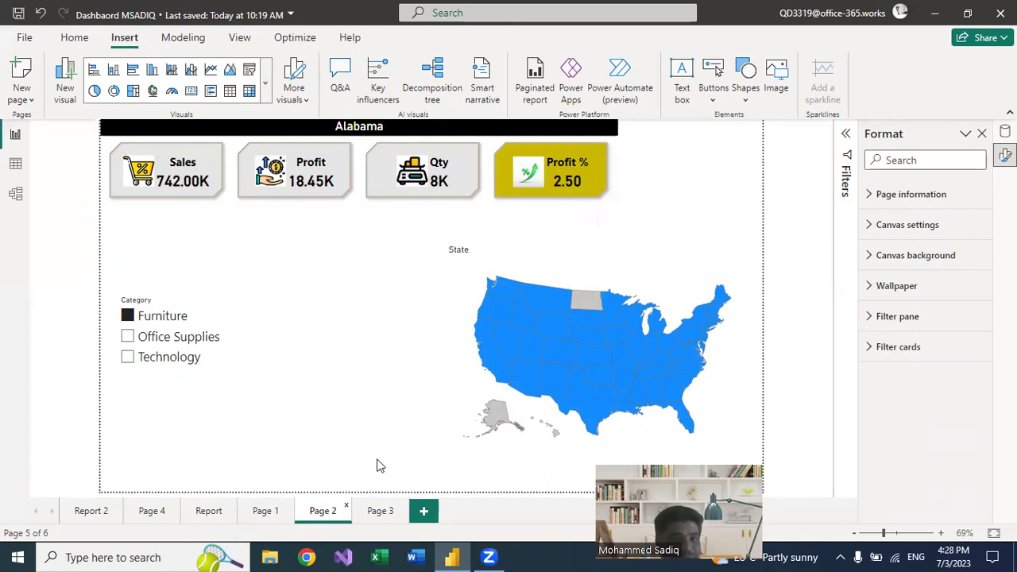
# Step: On Page 3, set the font size of the card visual's callout values to 24 for all series
pyautogui.click(379, 511)
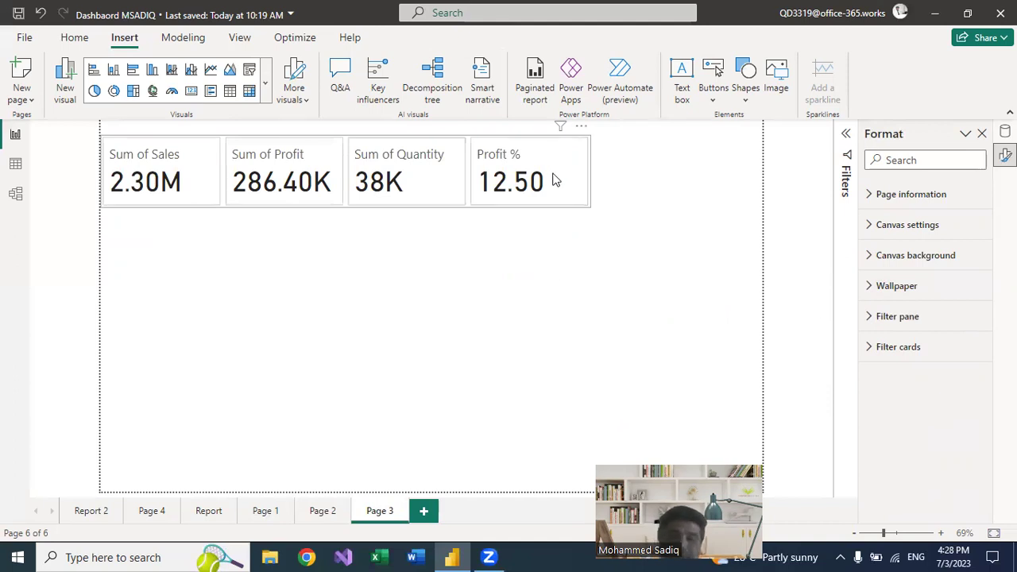
pyautogui.click(576, 183)
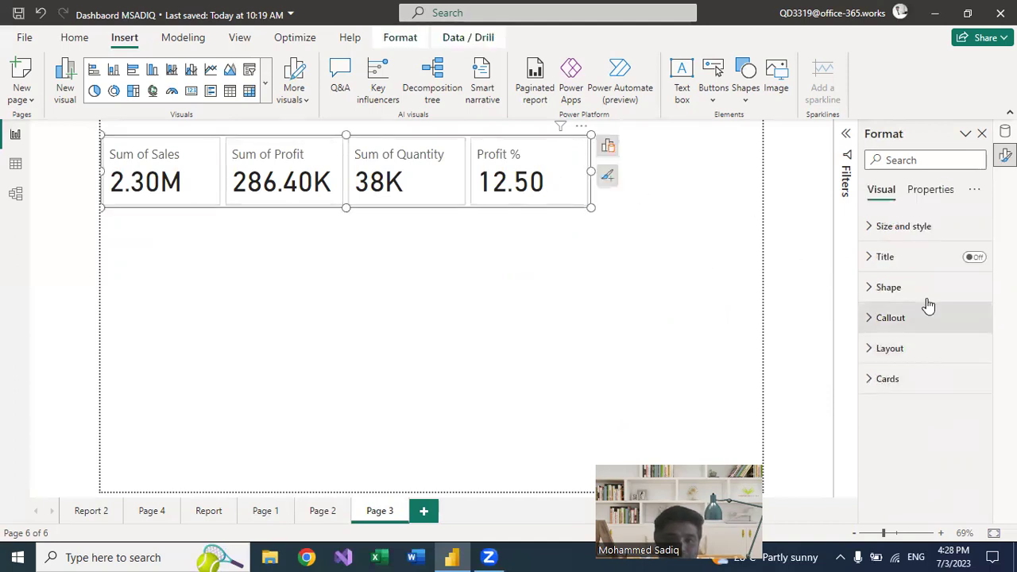
pyautogui.click(871, 317)
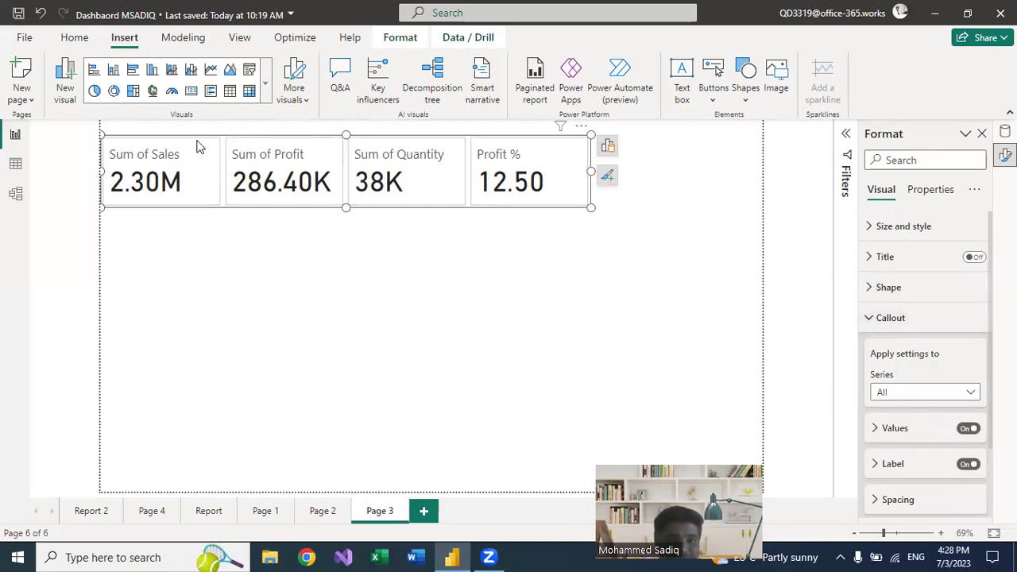
pyautogui.click(874, 427)
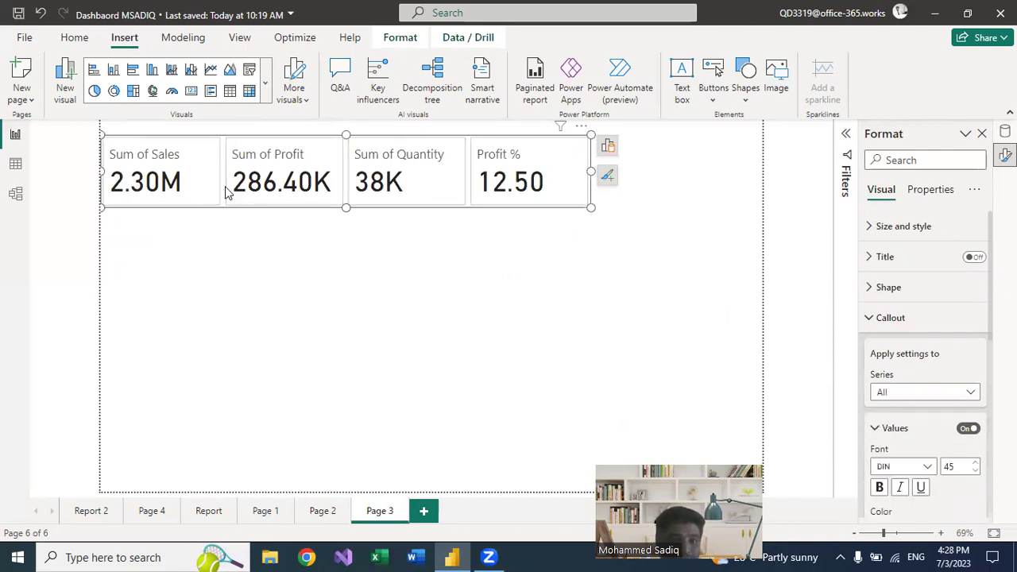
pyautogui.scroll(-2, 923, 386)
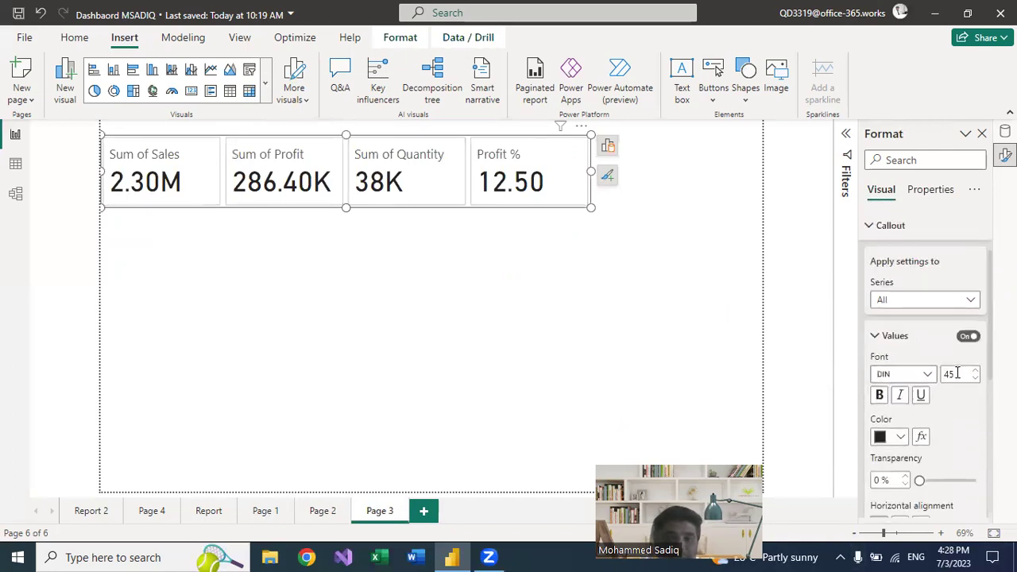
pyautogui.doubleClick(955, 373)
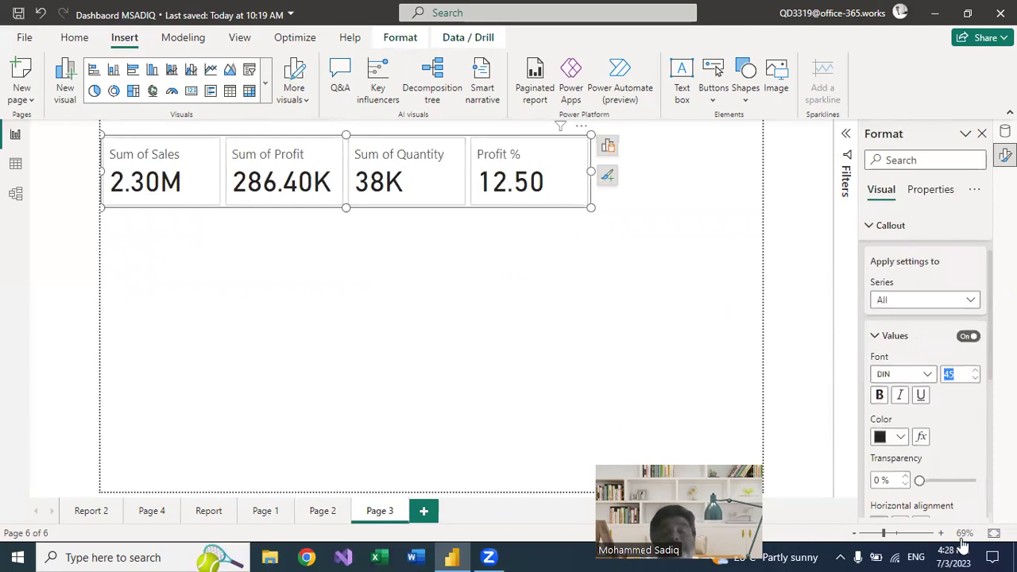
pyautogui.write('24')
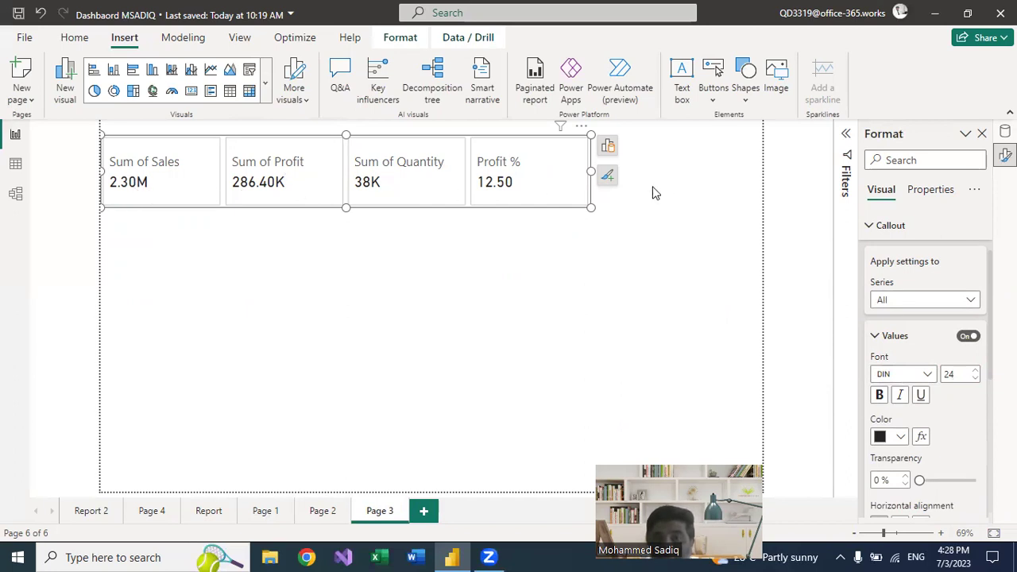
# Step: Make the callout values of all series bold and colour them with the red theme colour
pyautogui.click(878, 395)
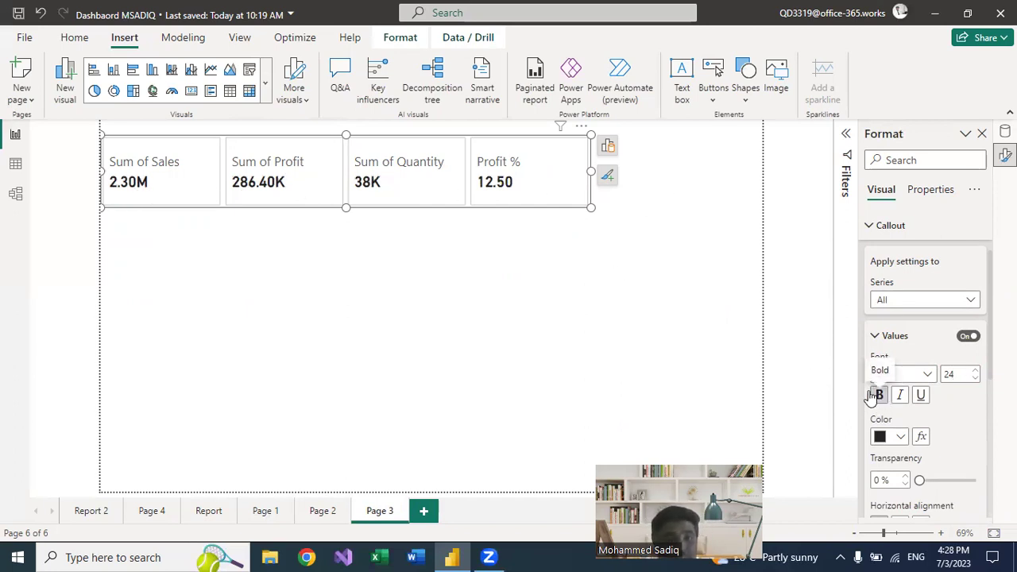
pyautogui.click(900, 436)
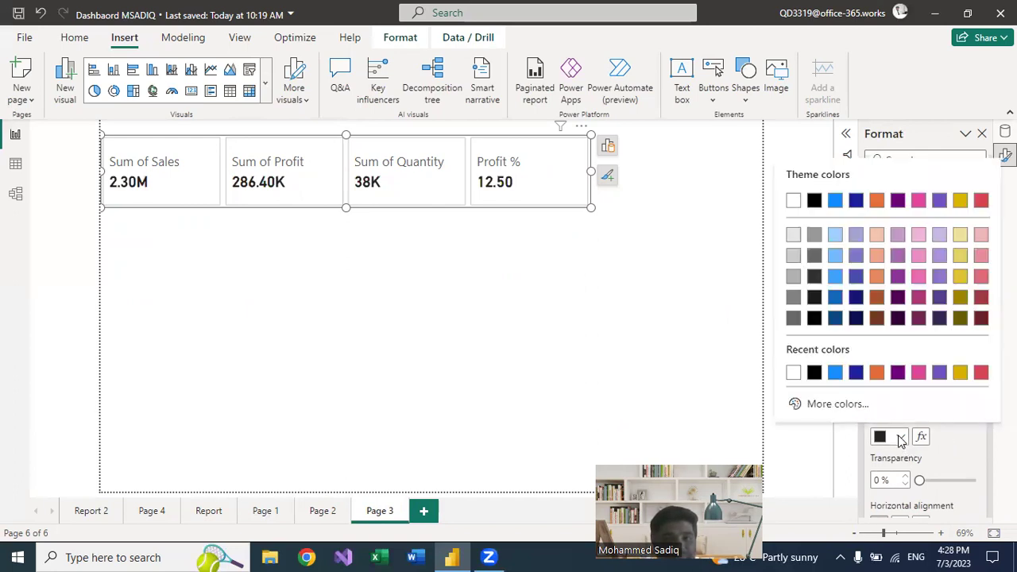
pyautogui.click(981, 201)
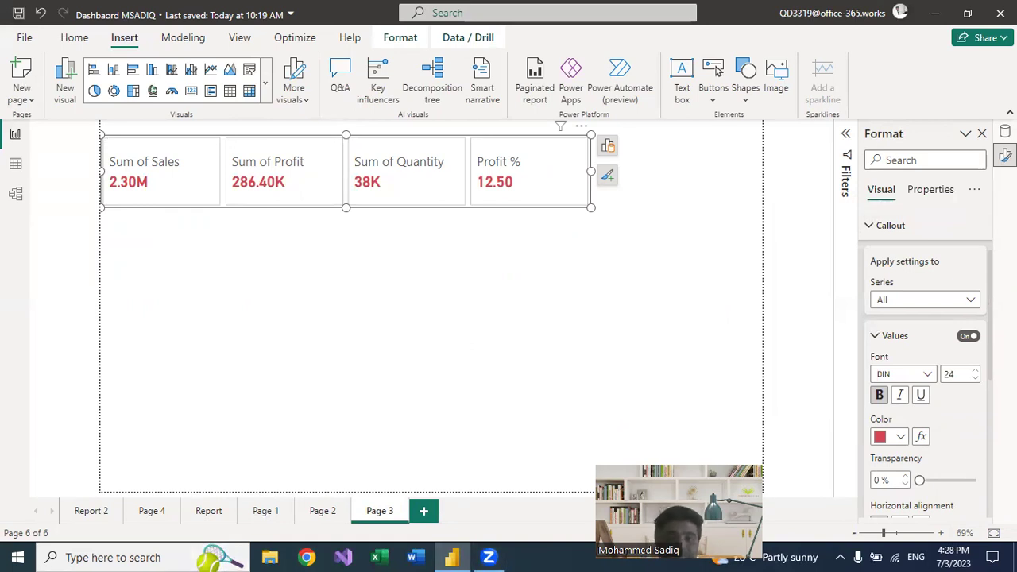
# Step: Try centre alignment for the callout values, and settle on right horizontal alignment for all series
pyautogui.scroll(-2, 939, 394)
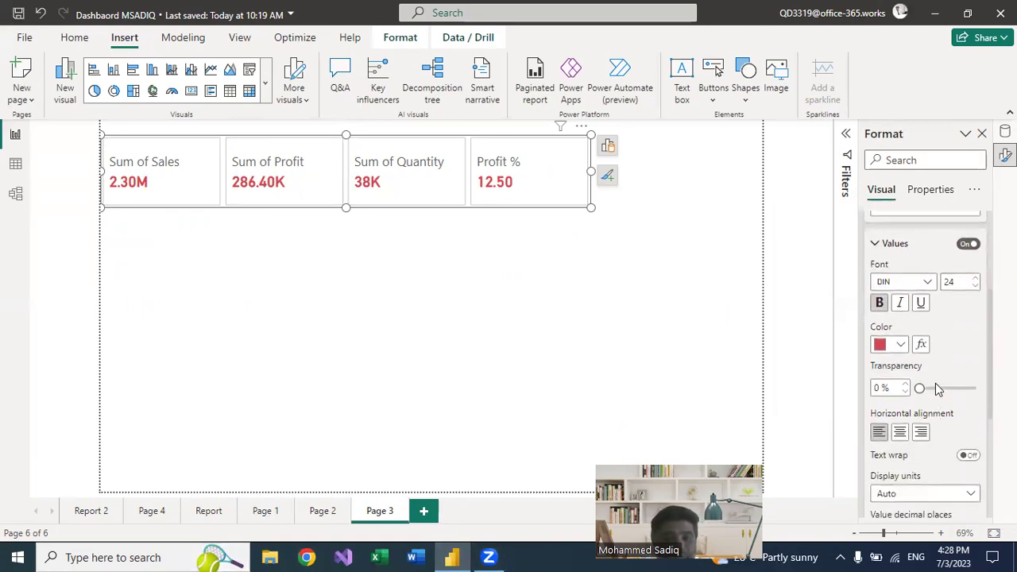
pyautogui.click(900, 434)
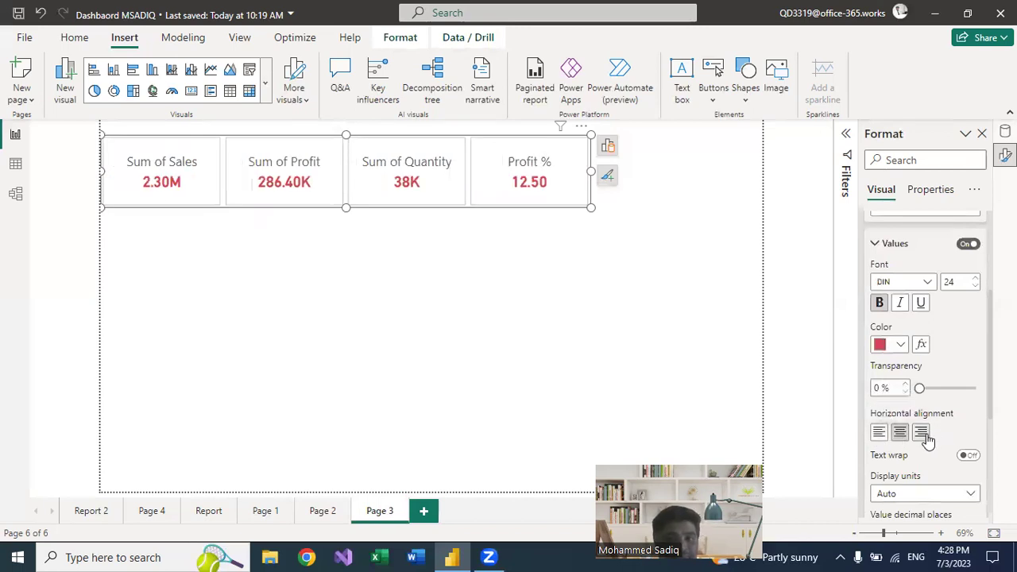
pyautogui.click(921, 434)
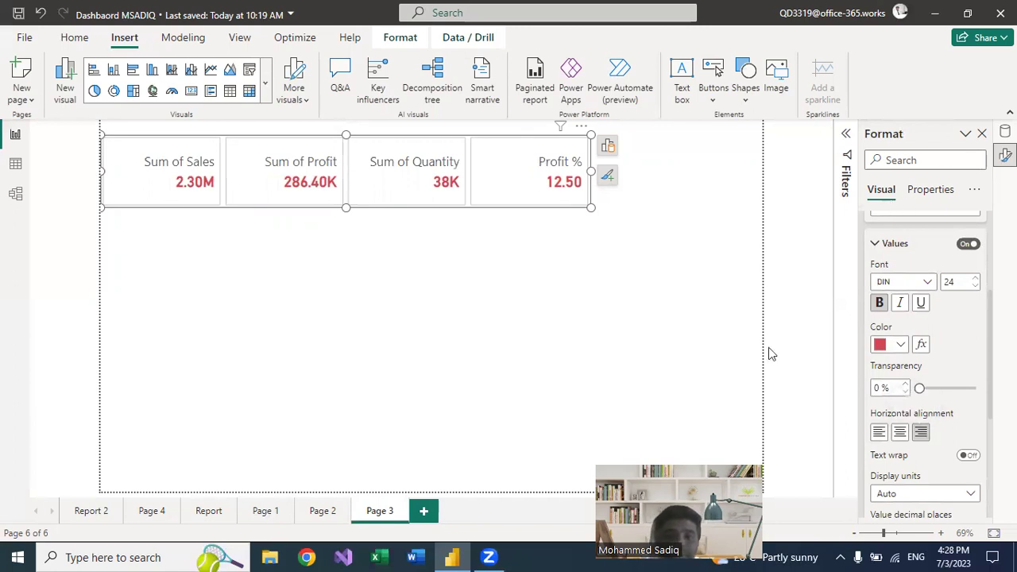
pyautogui.click(877, 248)
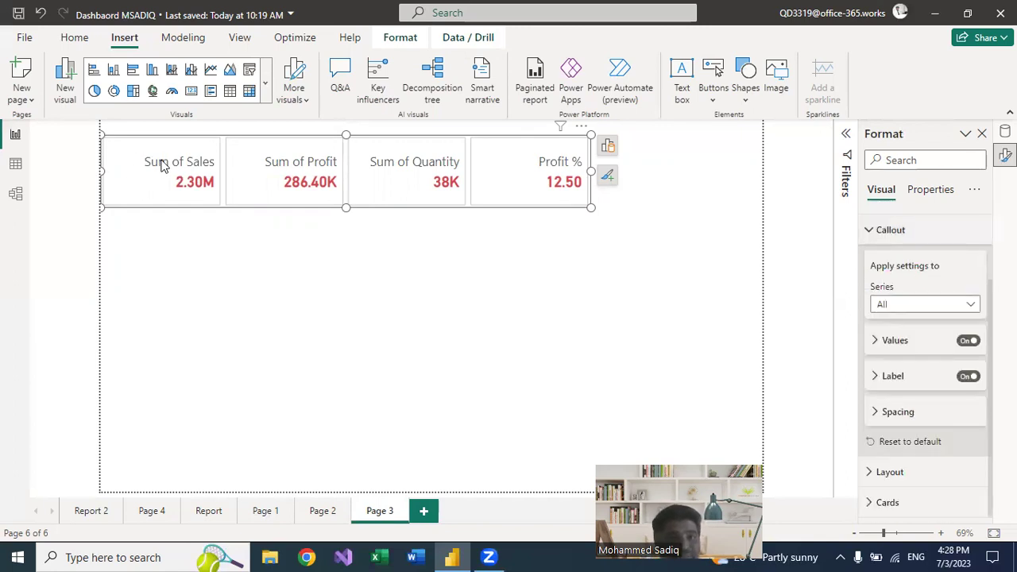
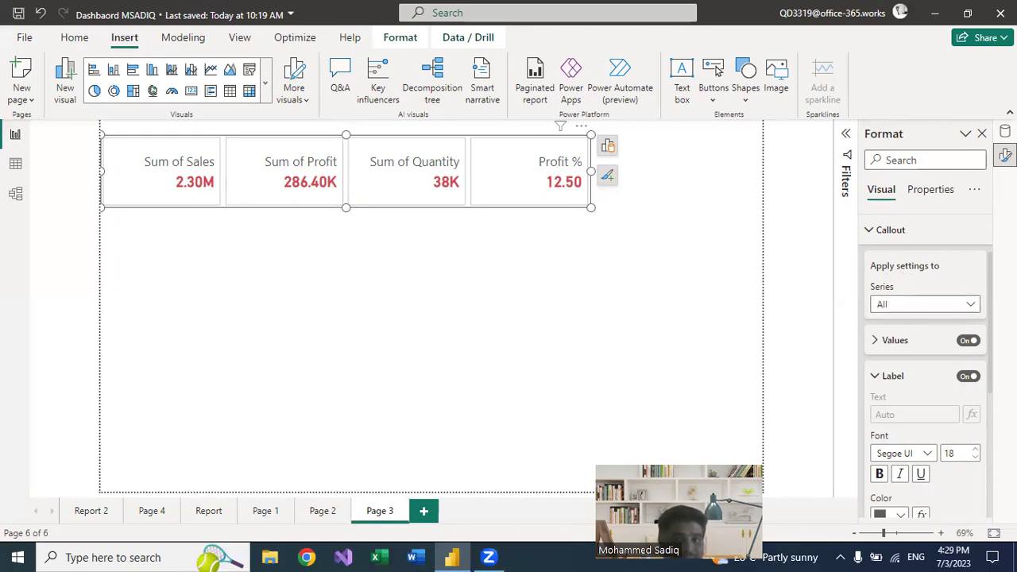
# Step: Set the callout label text of the Sum of Sales series to "Sales"
pyautogui.click(971, 307)
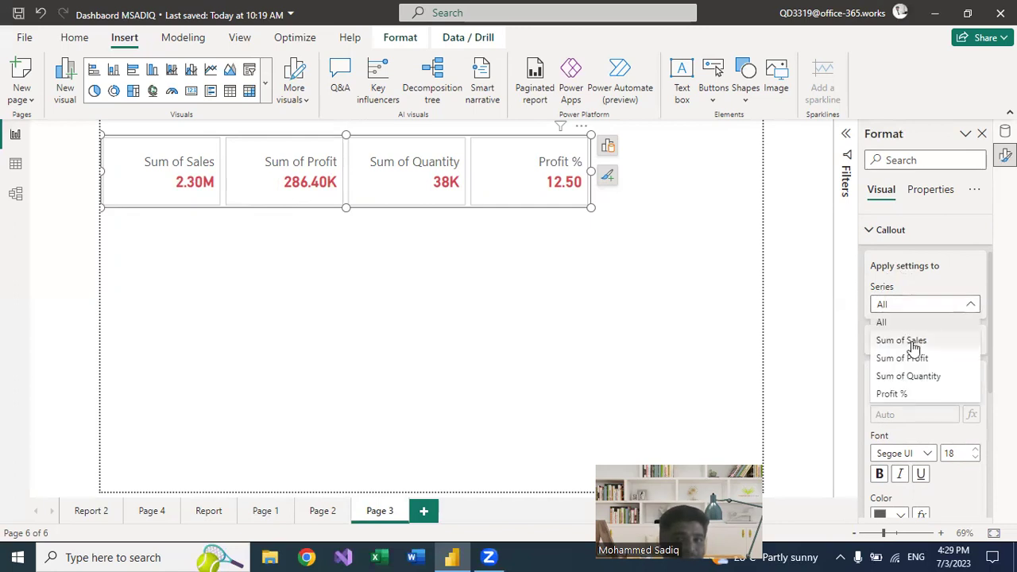
pyautogui.click(912, 341)
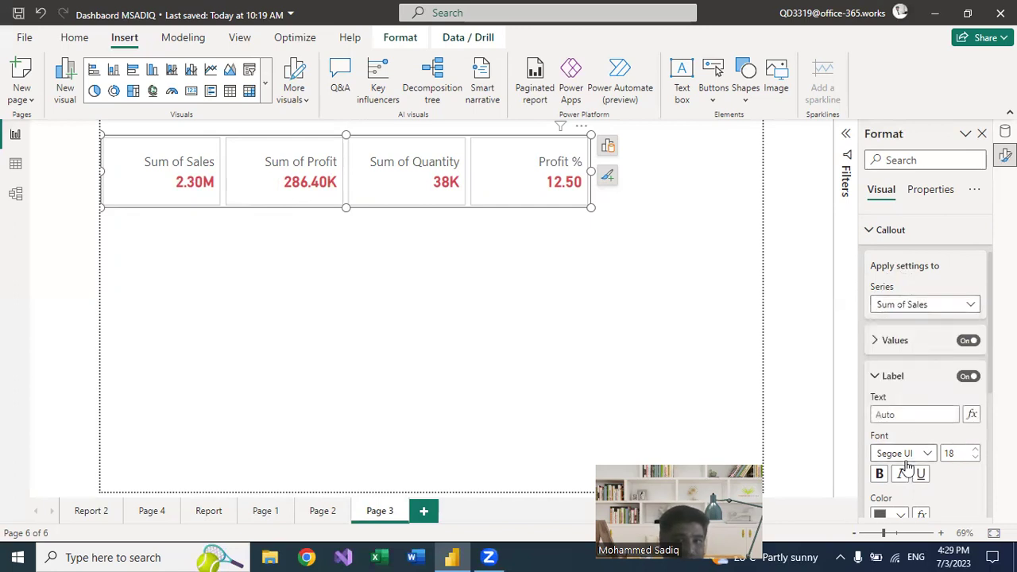
pyautogui.scroll(-2, 902, 341)
pyautogui.scroll(1, 901, 339)
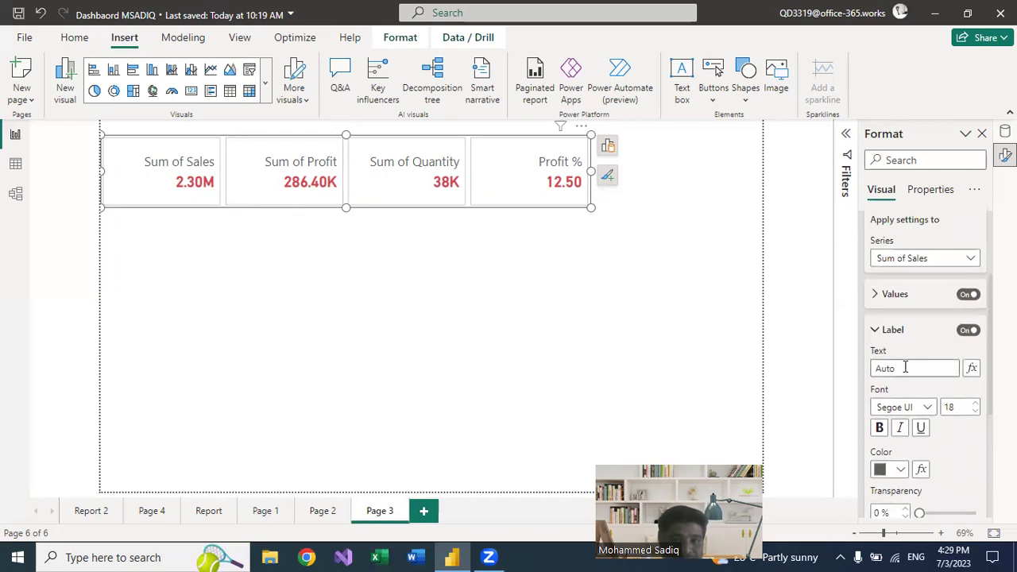
pyautogui.click(914, 375)
pyautogui.write('Sales')
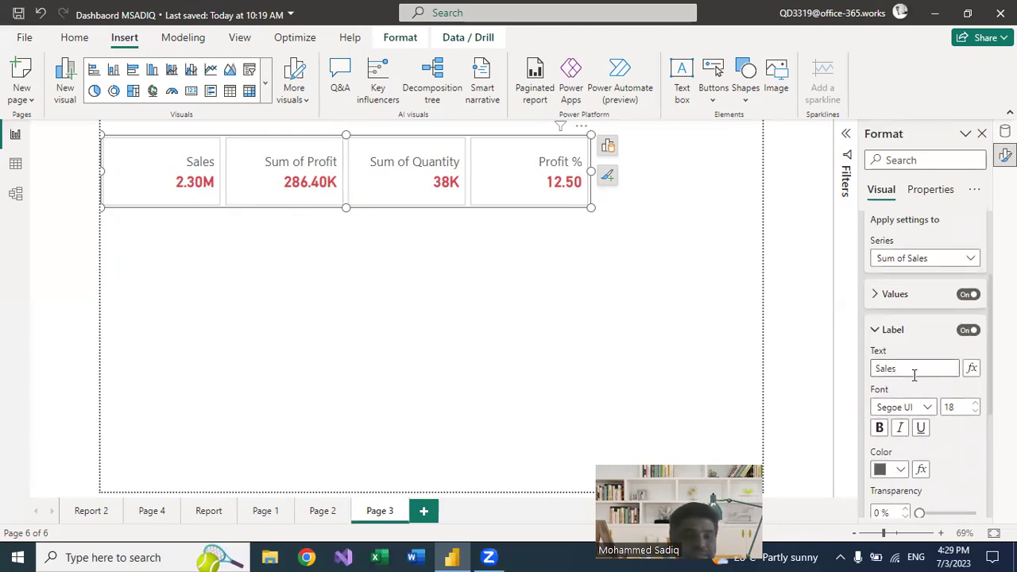
# Step: Set the callout label text of the Sum of Profit series to "Profit"
pyautogui.click(920, 258)
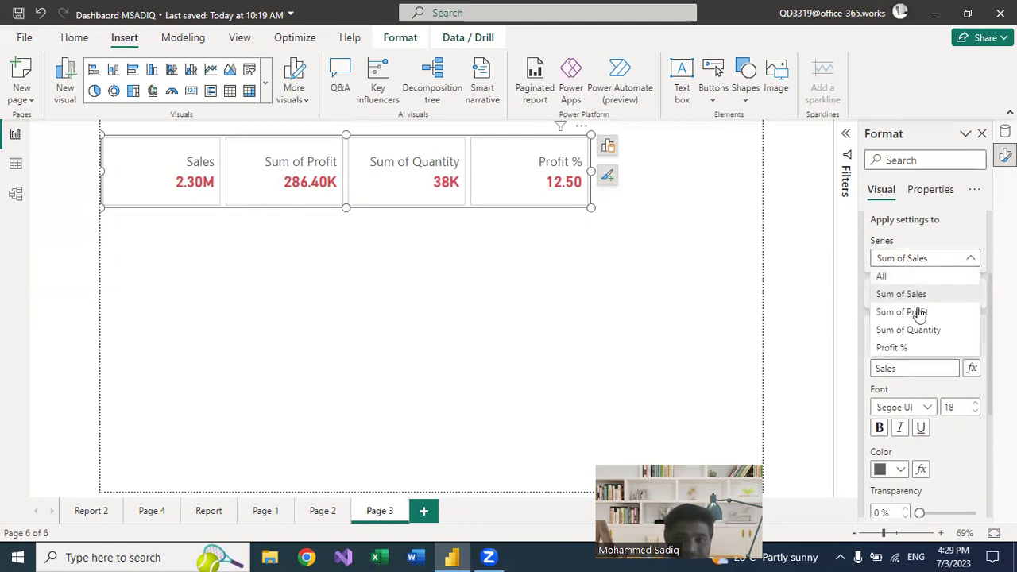
pyautogui.click(919, 312)
pyautogui.click(905, 366)
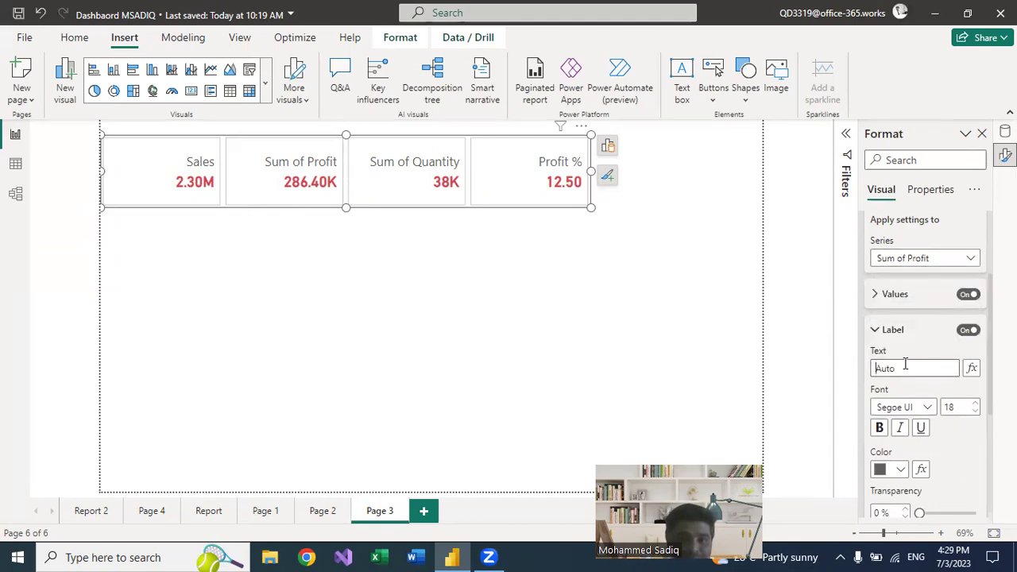
pyautogui.write('Profit')
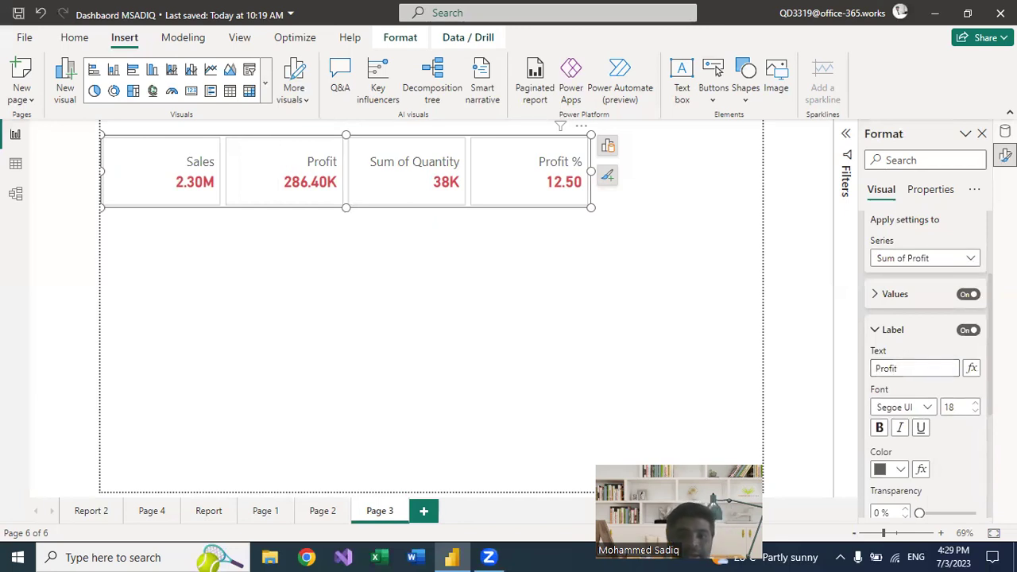
# Step: Set the callout label text of the Sum of Quantity series to "Qty"
pyautogui.click(958, 258)
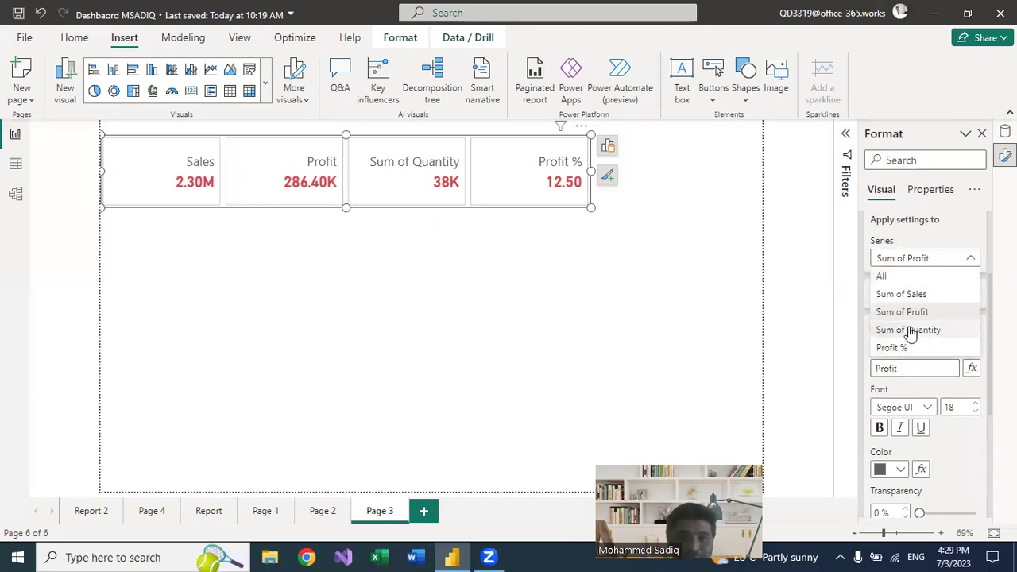
pyautogui.click(908, 329)
pyautogui.click(906, 367)
pyautogui.write('Qty')
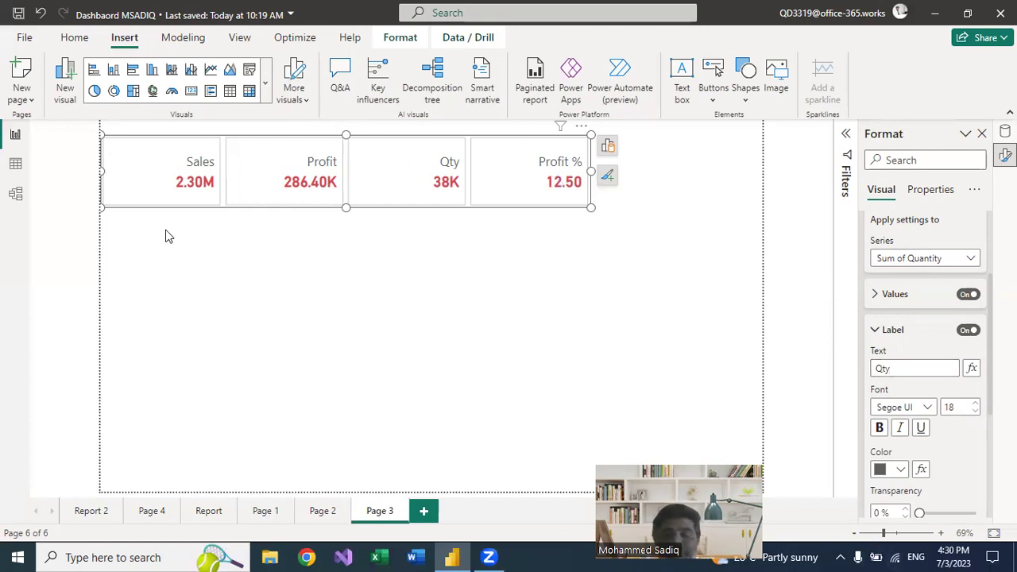
# Step: Make the callout label of the Sum of Quantity series black and bold
pyautogui.click(901, 469)
pyautogui.click(814, 233)
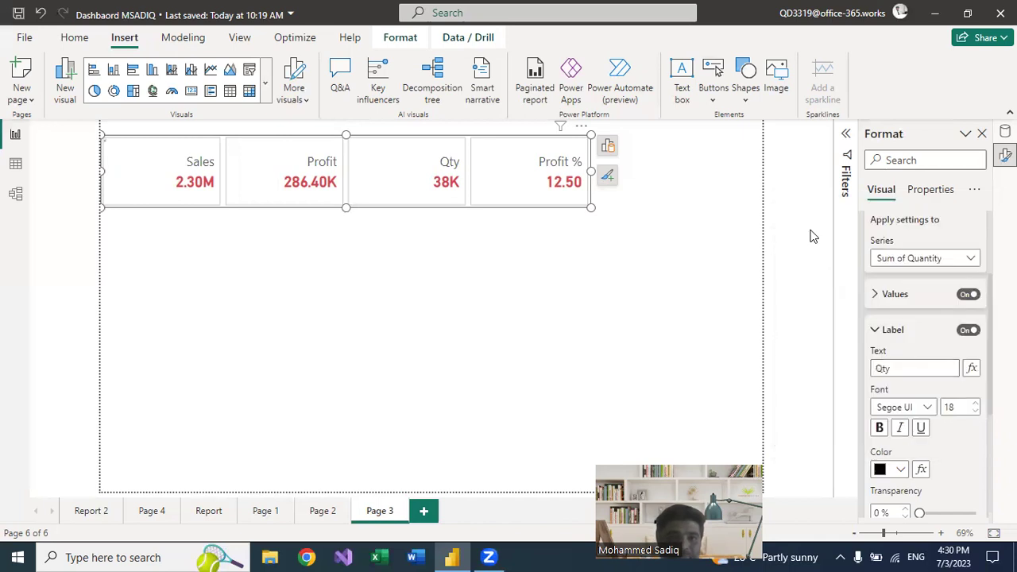
pyautogui.click(880, 429)
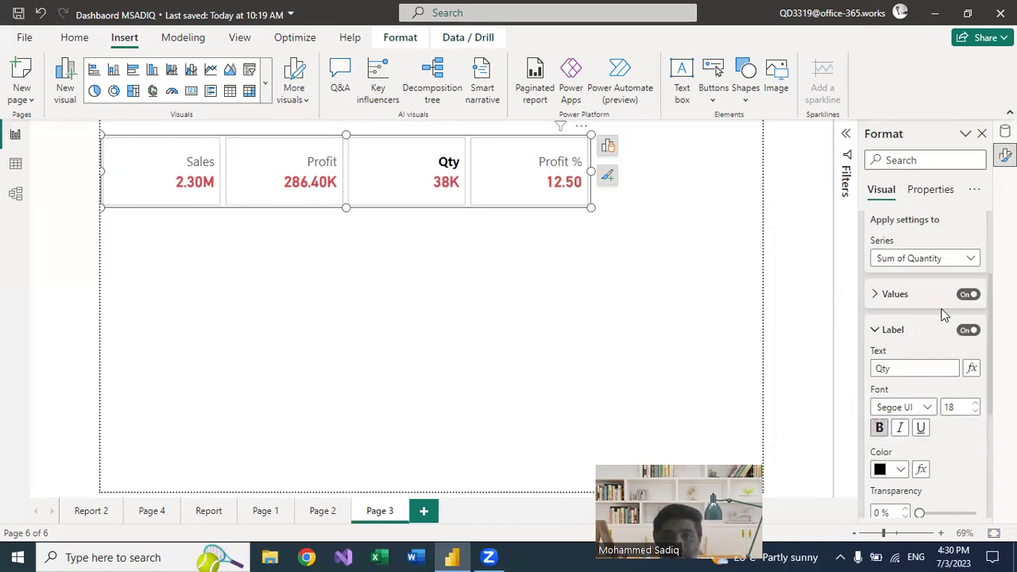
# Step: Make the callout labels of all series black and bold, with font size 16
pyautogui.click(973, 258)
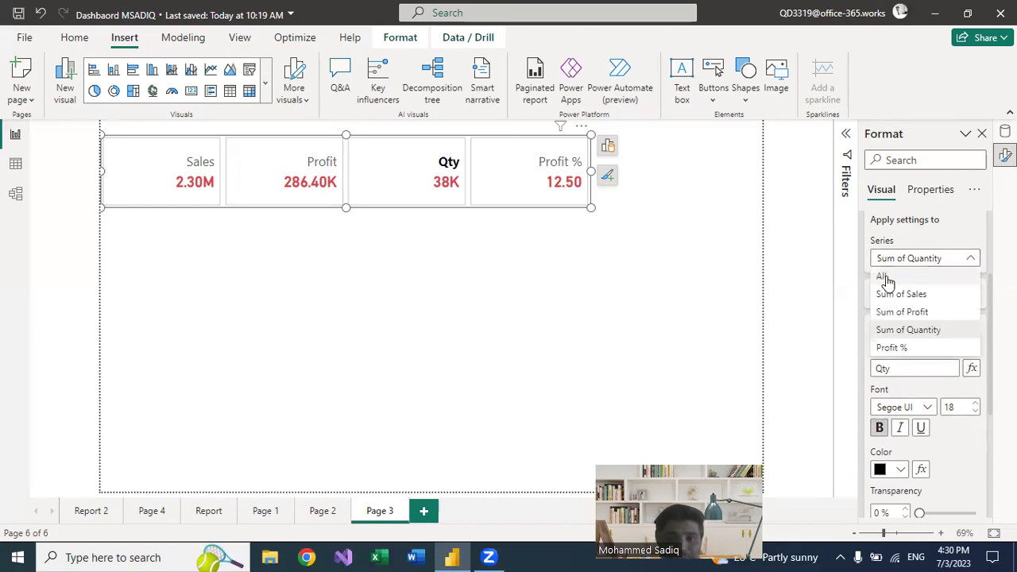
pyautogui.click(882, 272)
pyautogui.click(900, 468)
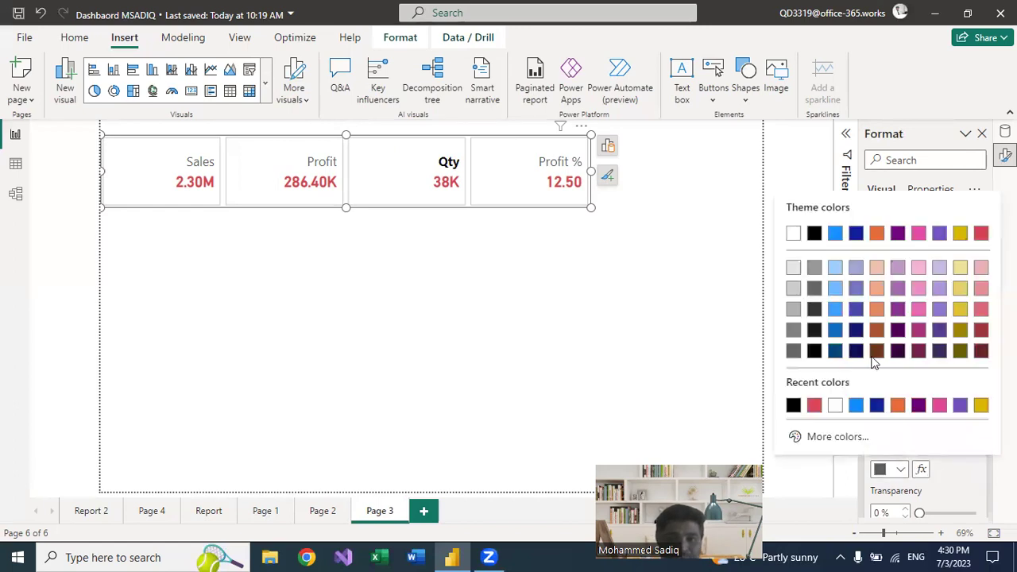
pyautogui.click(814, 234)
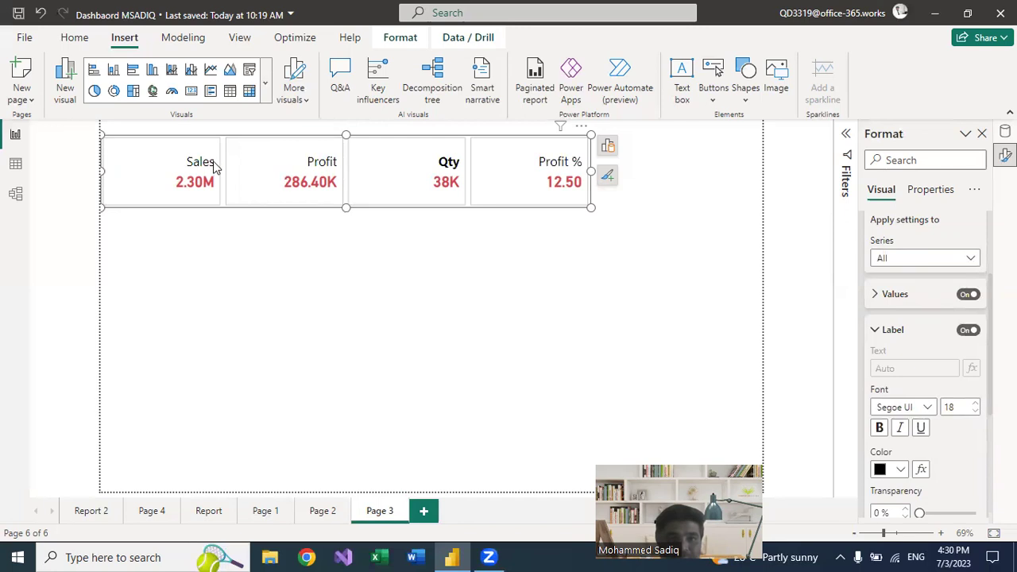
pyautogui.click(879, 427)
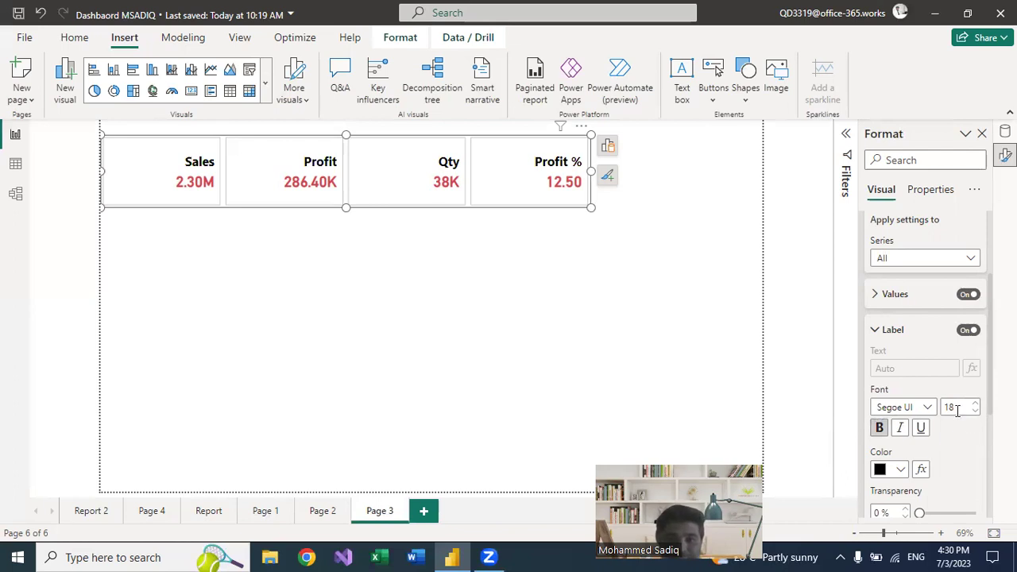
pyautogui.write('16')
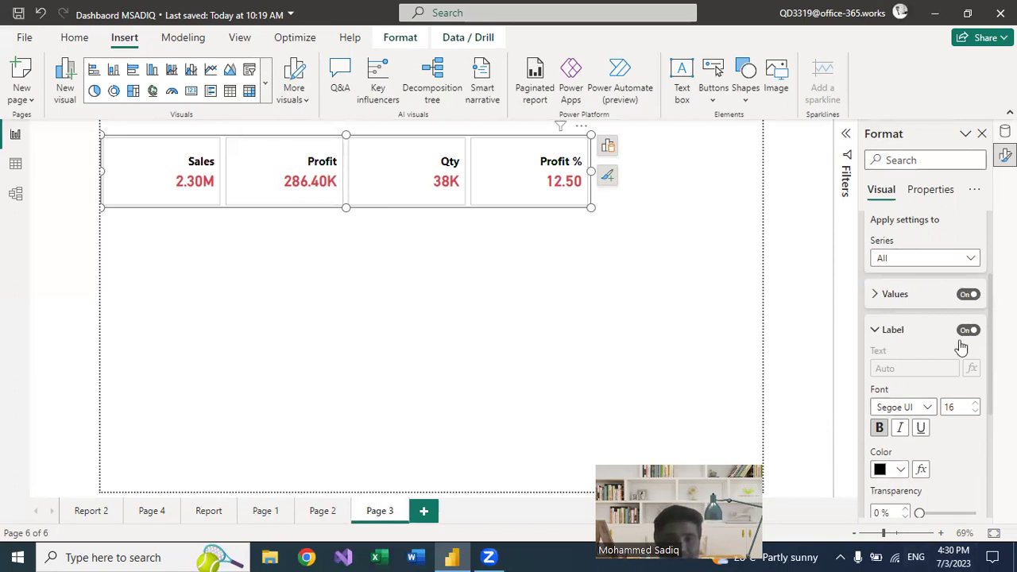
pyautogui.scroll(-3, 936, 390)
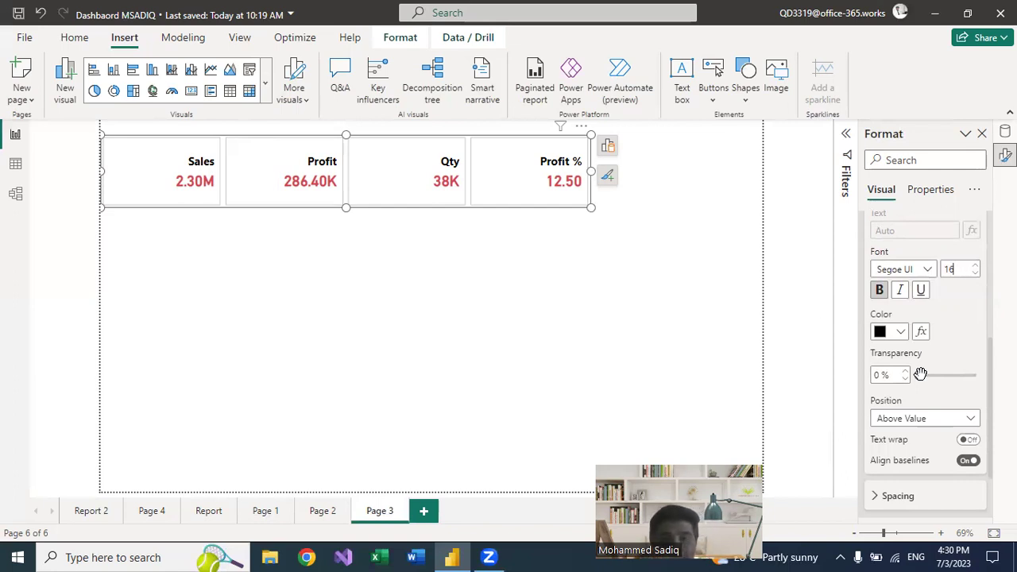
pyautogui.scroll(-2, 950, 362)
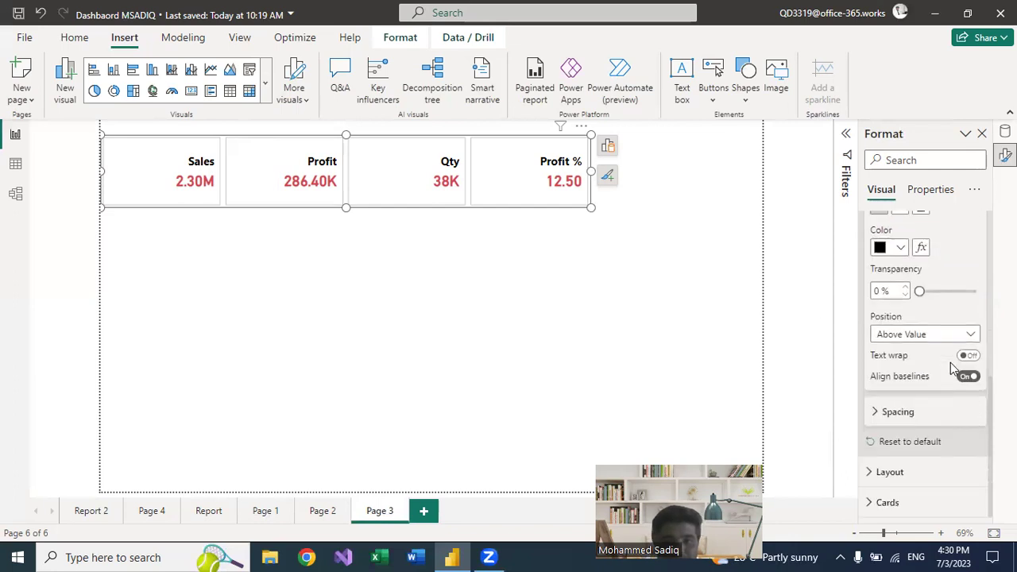
pyautogui.scroll(4, 909, 366)
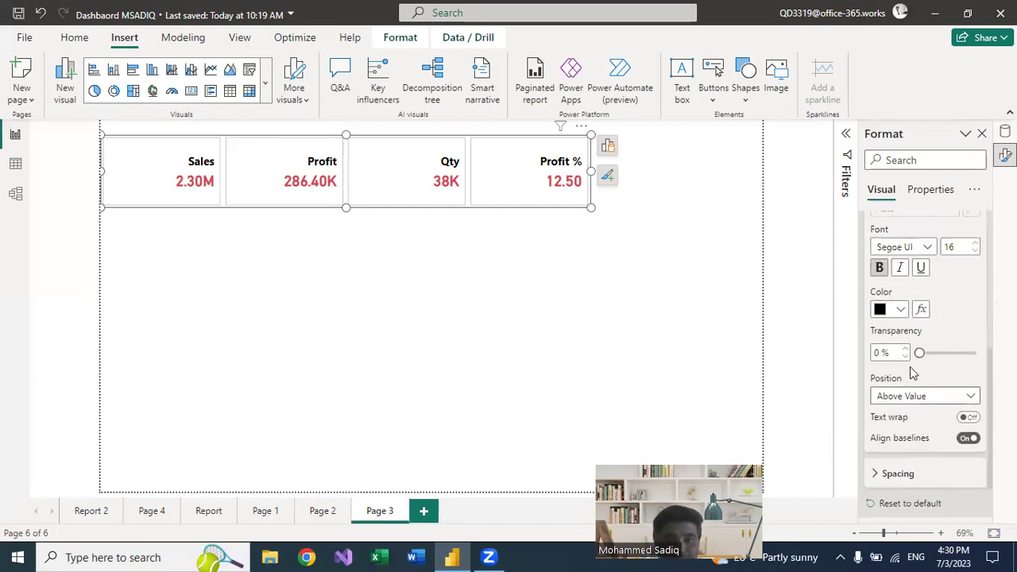
pyautogui.click(875, 292)
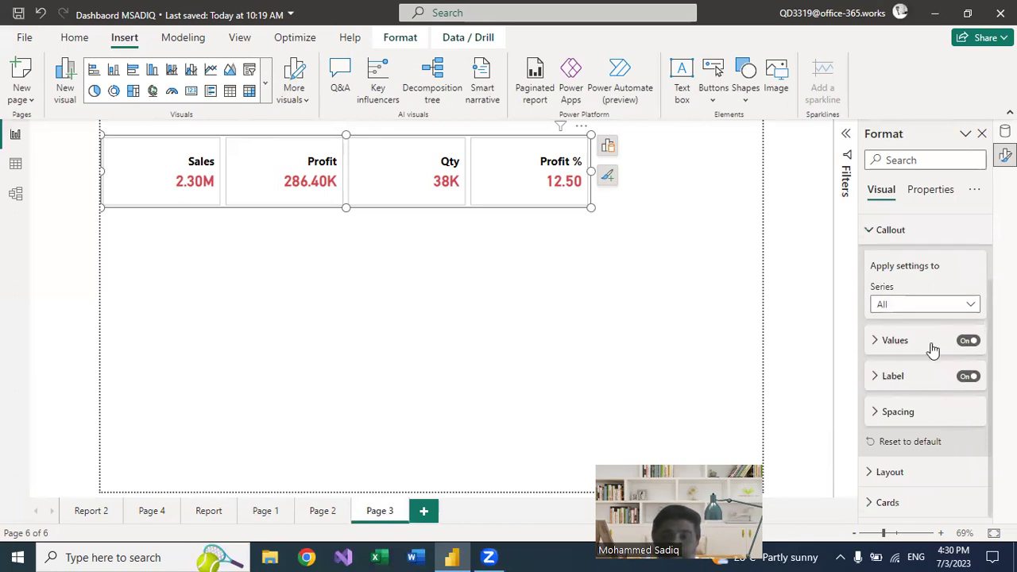
pyautogui.click(873, 232)
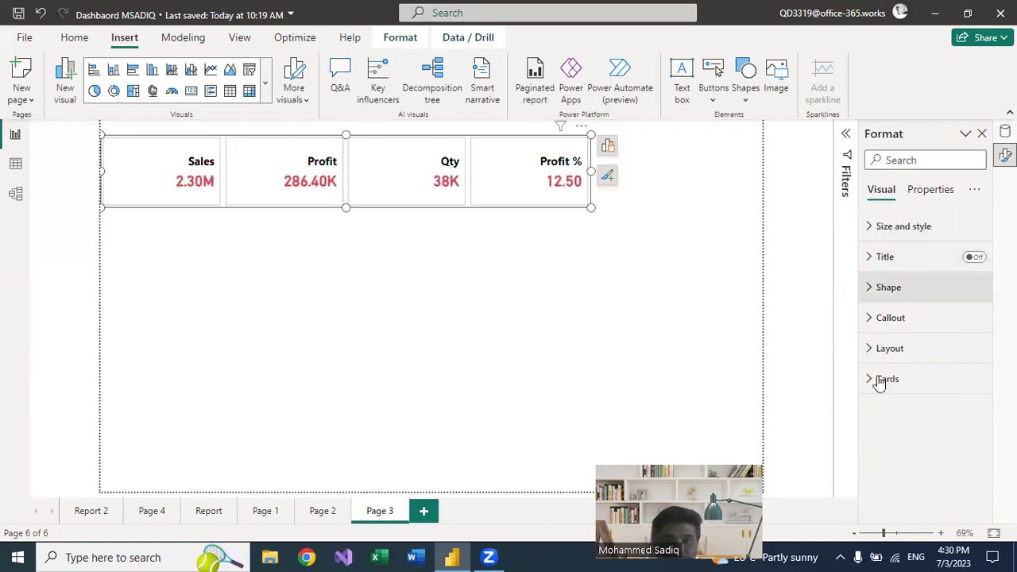
# Step: Try the top and bottom vertical alignments in the card layout, and settle on middle
pyautogui.click(868, 350)
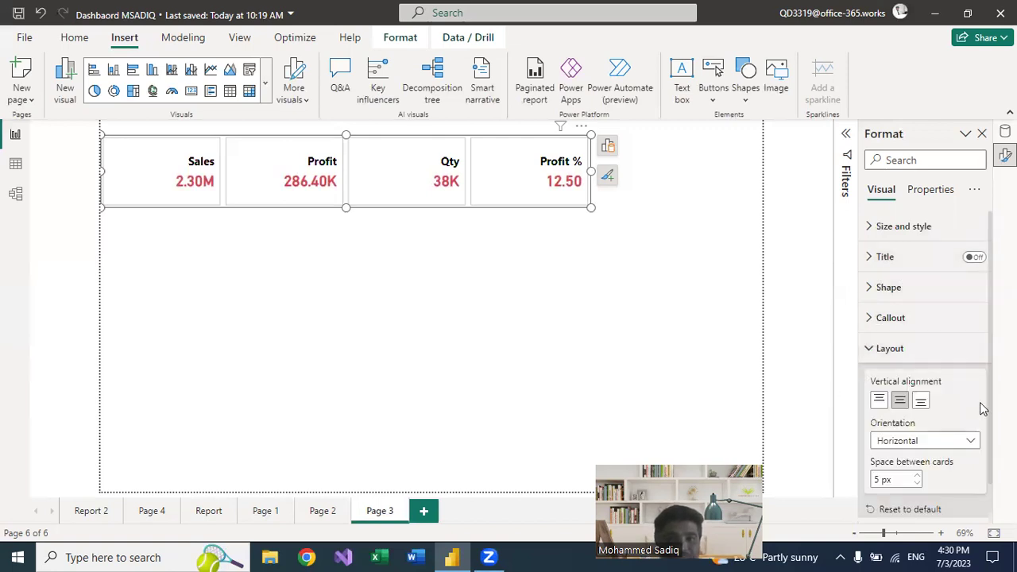
pyautogui.scroll(-1, 874, 357)
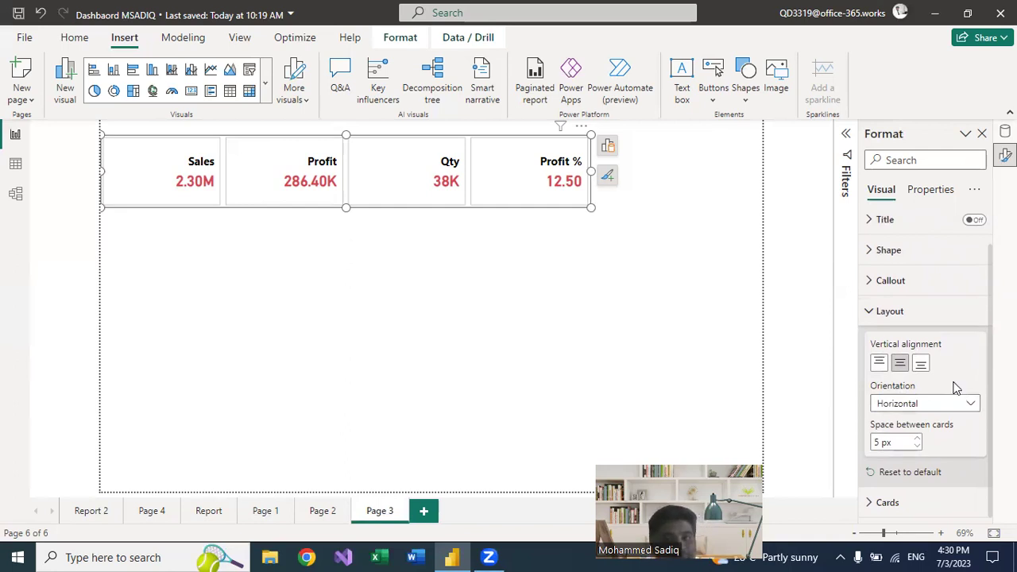
pyautogui.click(879, 363)
pyautogui.click(900, 364)
pyautogui.click(920, 364)
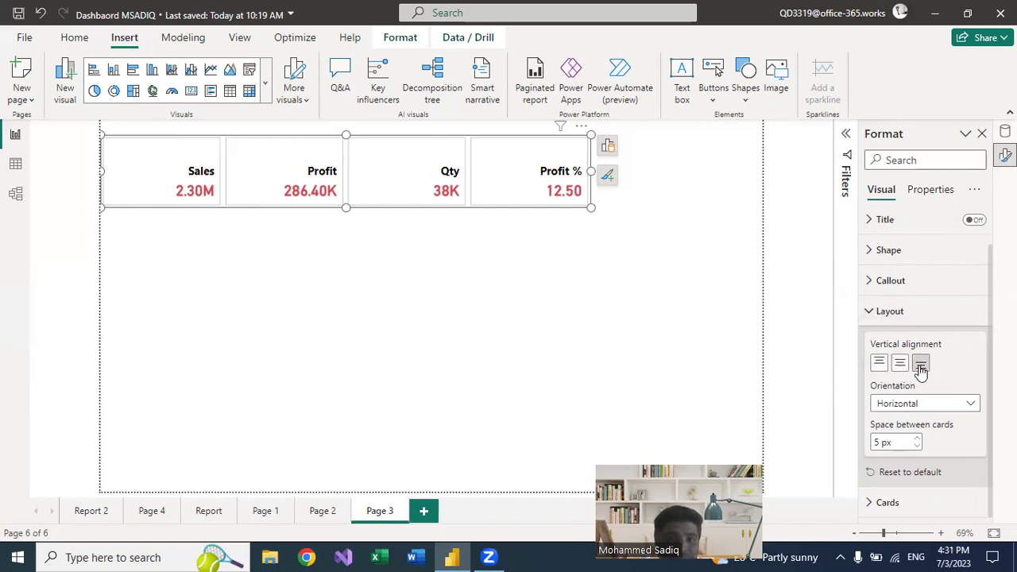
pyautogui.click(880, 364)
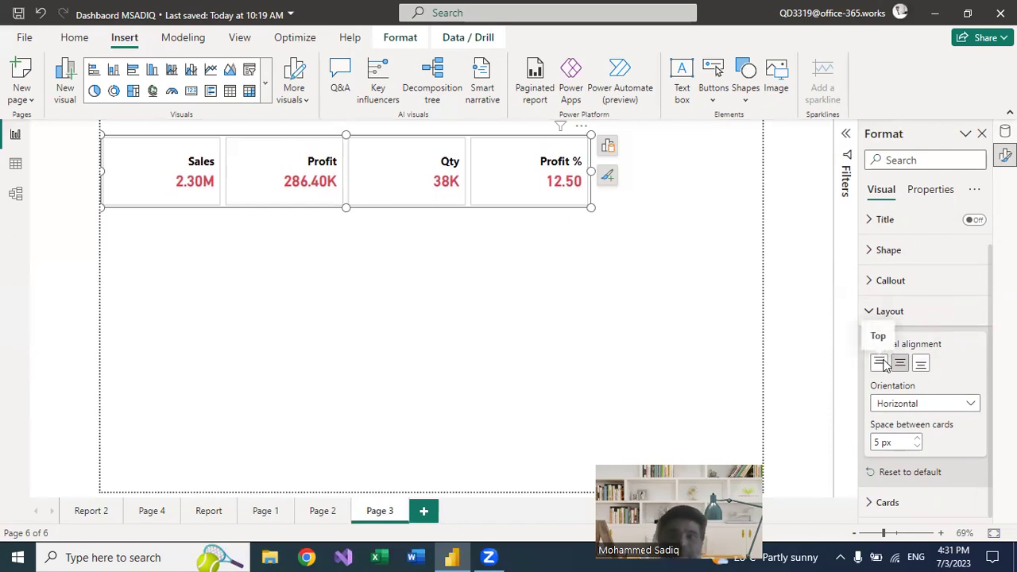
# Step: Try a 10 px space between the cards, and bring it back to 5 px
pyautogui.click(918, 439)
pyautogui.click(917, 439)
pyautogui.click(918, 439)
pyautogui.click(917, 440)
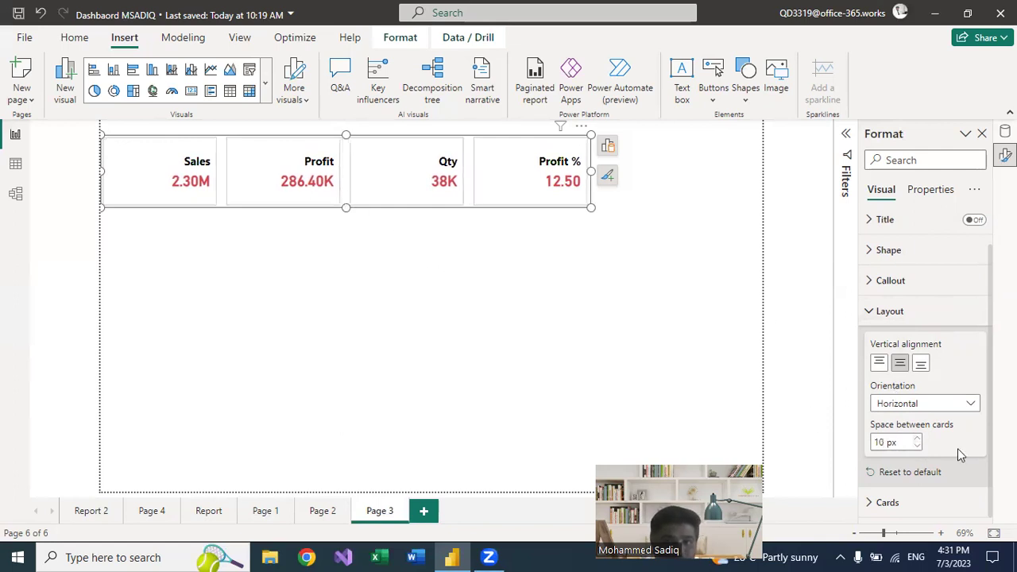
pyautogui.click(917, 445)
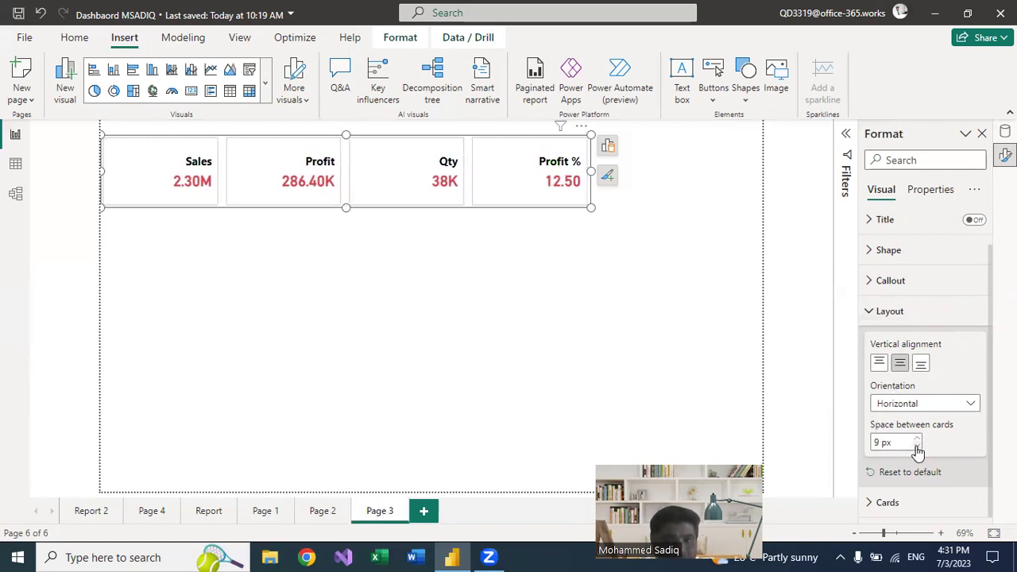
pyautogui.click(916, 446)
pyautogui.click(917, 445)
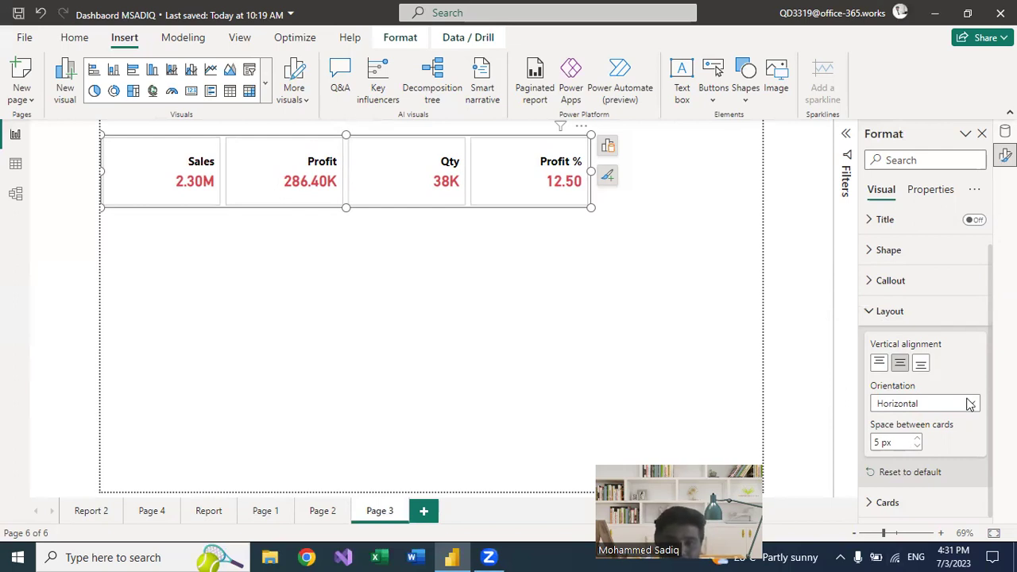
pyautogui.click(869, 318)
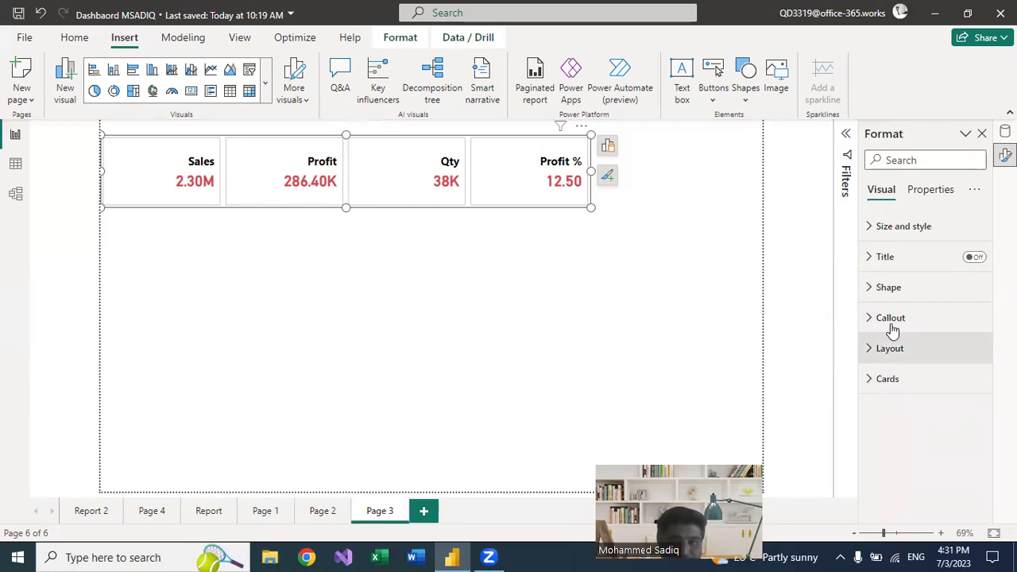
# Step: Try the Rounded Rectangle shape for the cards with 38% rounded corners
pyautogui.click(871, 289)
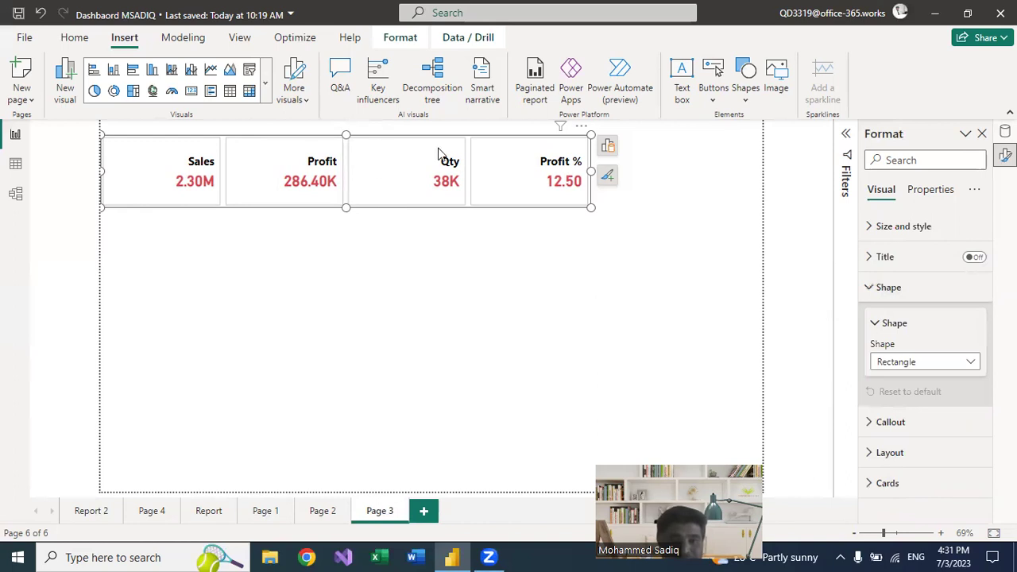
pyautogui.click(971, 364)
pyautogui.click(896, 379)
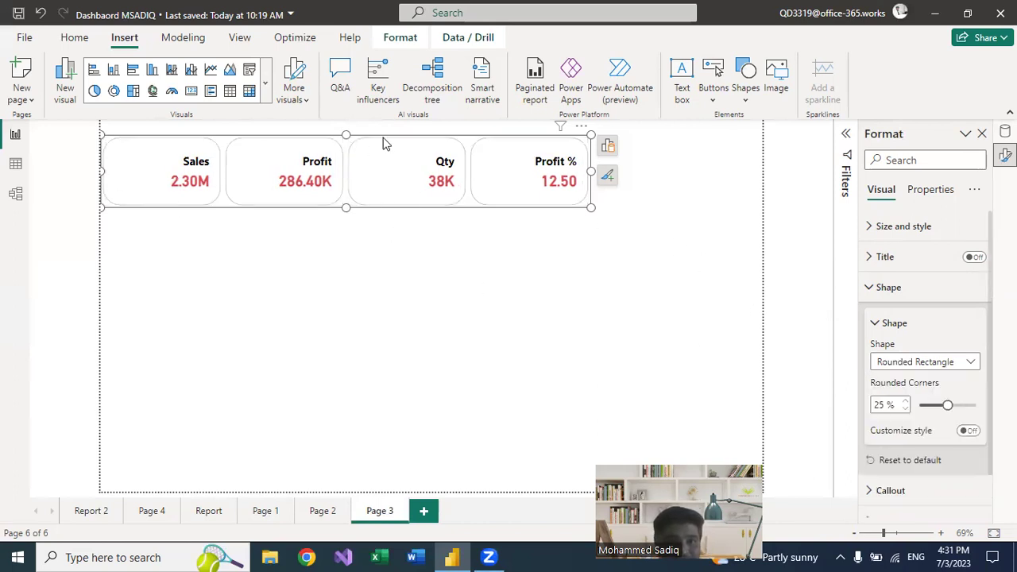
pyautogui.moveTo(947, 405); pyautogui.dragTo(961, 405)
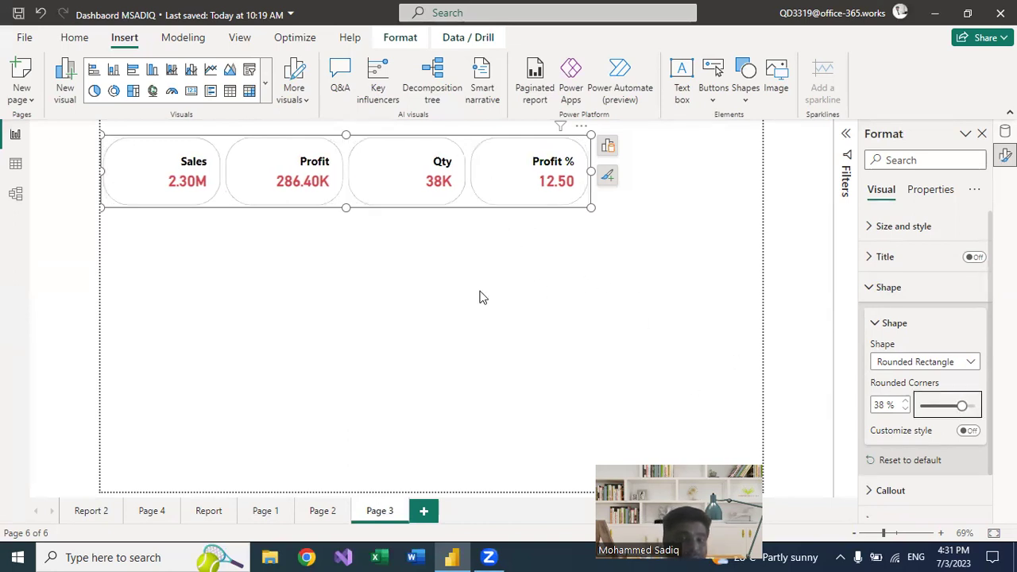
# Step: Change the shape of the cards to "Snipped tab, both top"
pyautogui.click(966, 361)
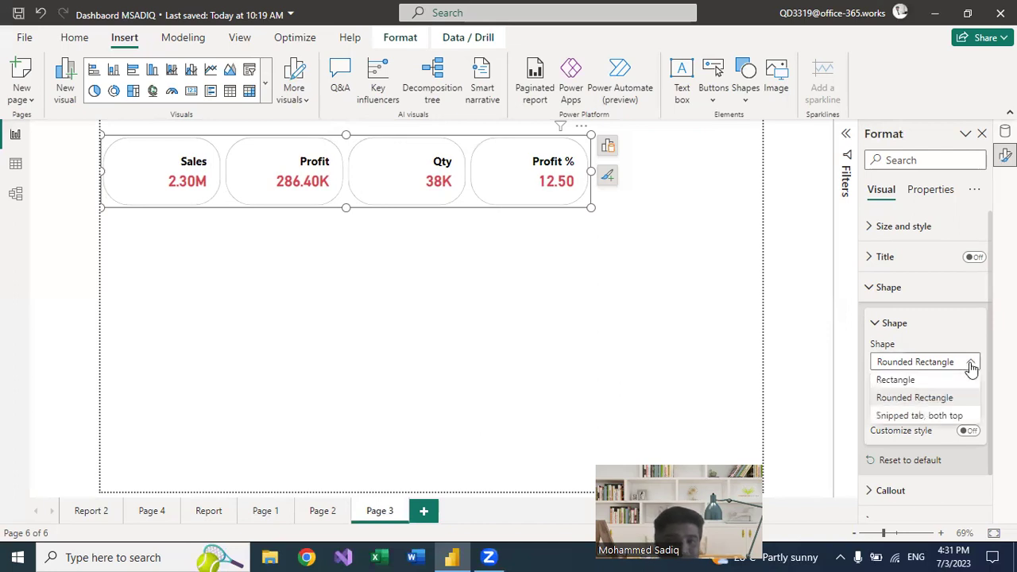
pyautogui.click(915, 405)
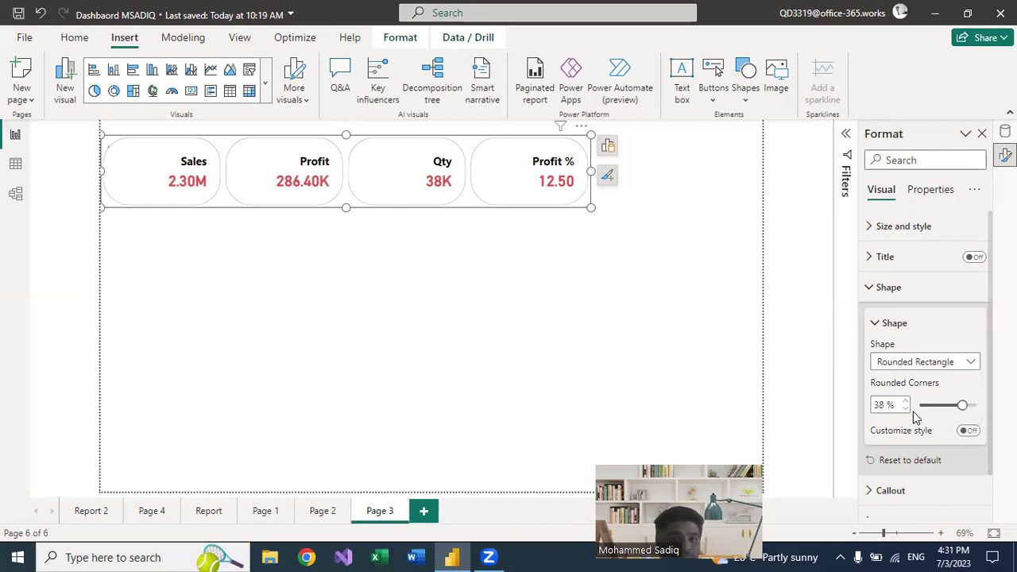
pyautogui.press('Down')
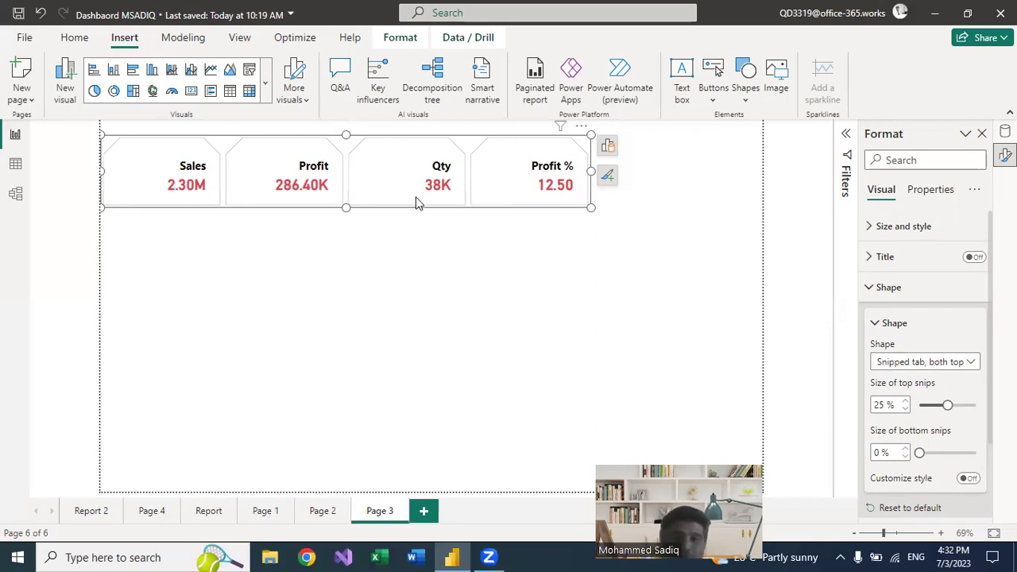
pyautogui.click(971, 361)
pyautogui.click(921, 456)
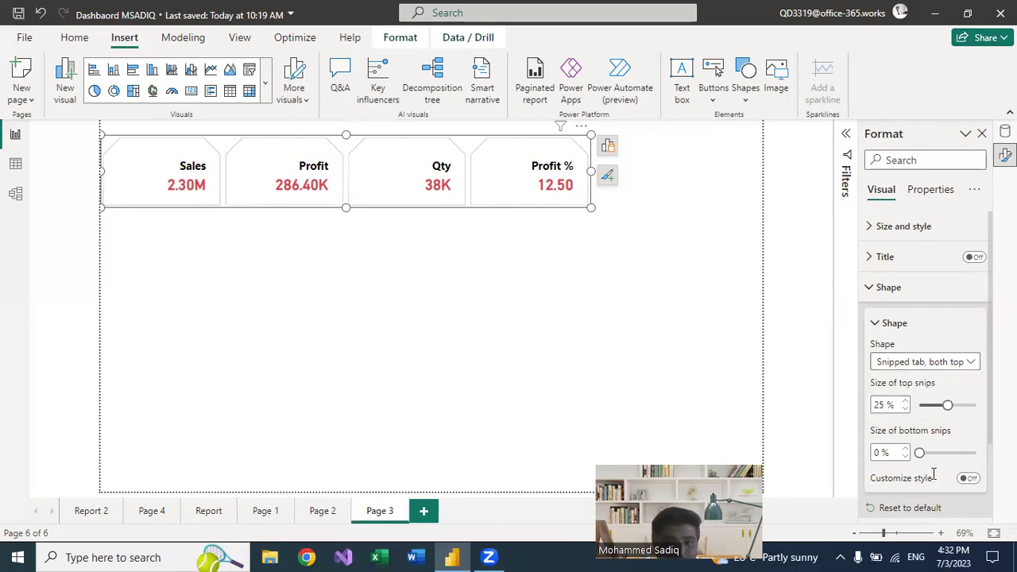
# Step: Turn on the customized style for the card shape and set its top left and bottom right corners to 26%
pyautogui.click(966, 480)
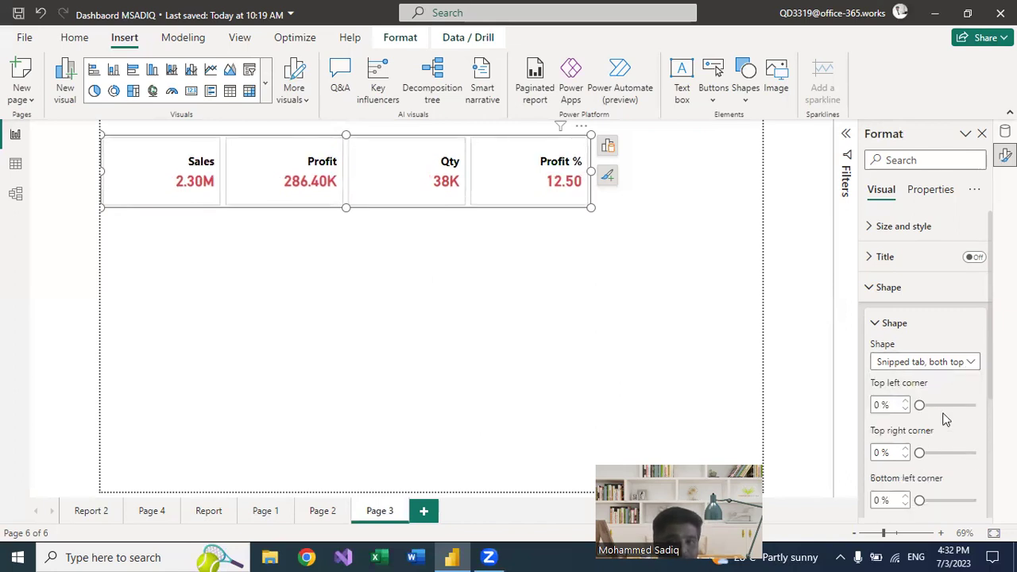
pyautogui.scroll(-3, 879, 306)
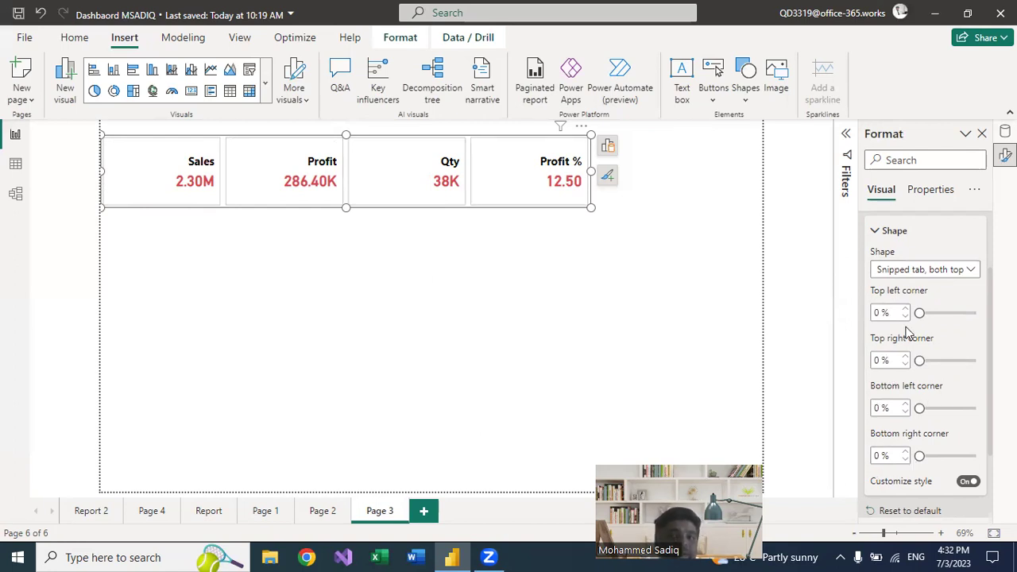
pyautogui.moveTo(919, 312); pyautogui.dragTo(938, 313)
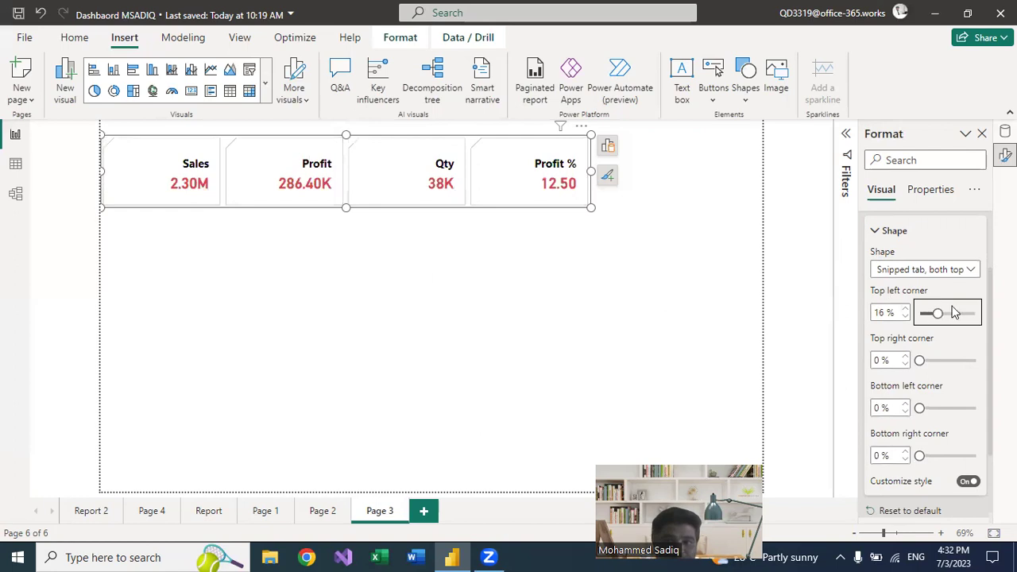
pyautogui.moveTo(934, 312); pyautogui.dragTo(948, 313)
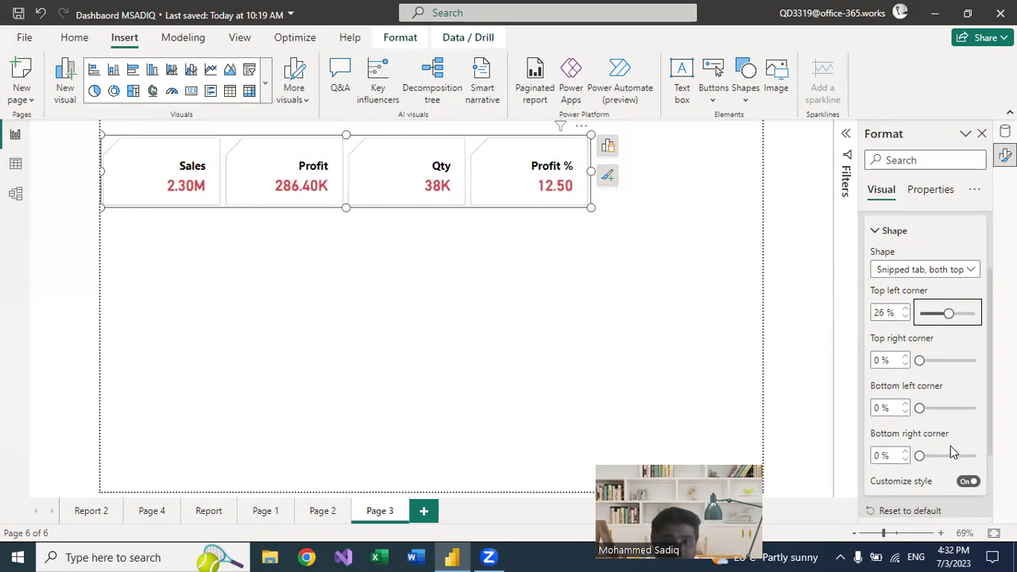
pyautogui.moveTo(919, 457); pyautogui.dragTo(948, 458)
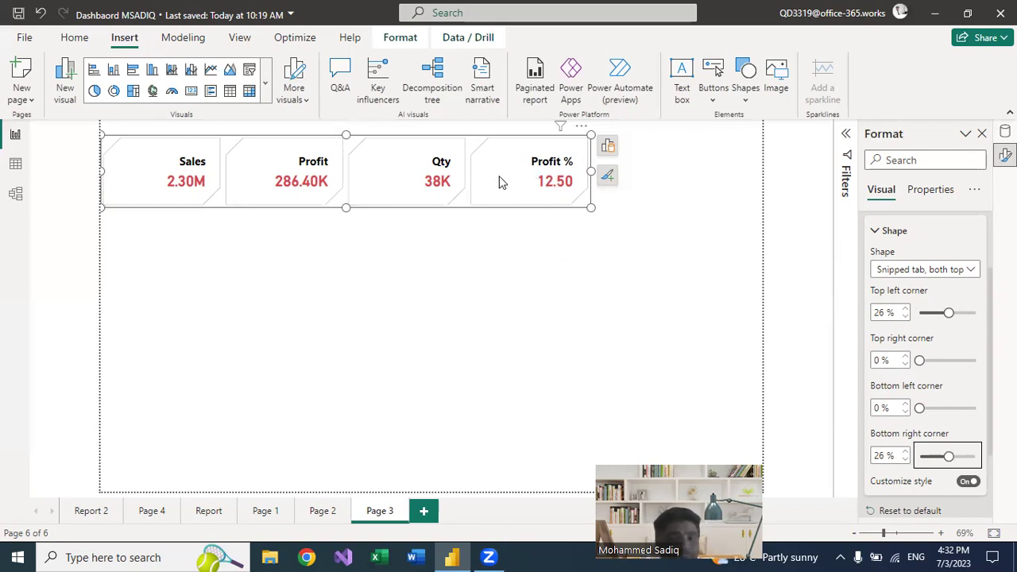
pyautogui.scroll(-3, 947, 388)
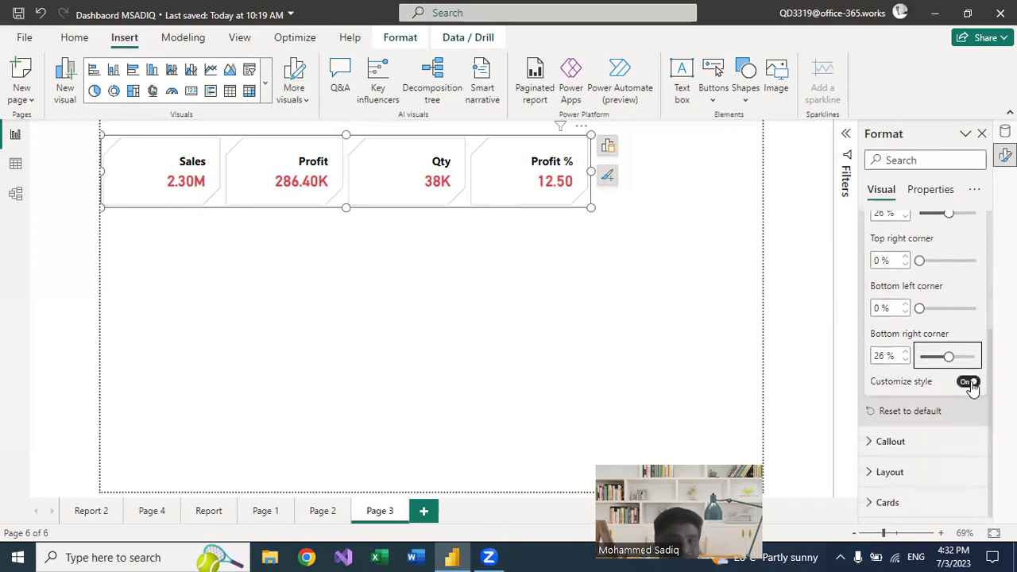
pyautogui.scroll(4, 894, 382)
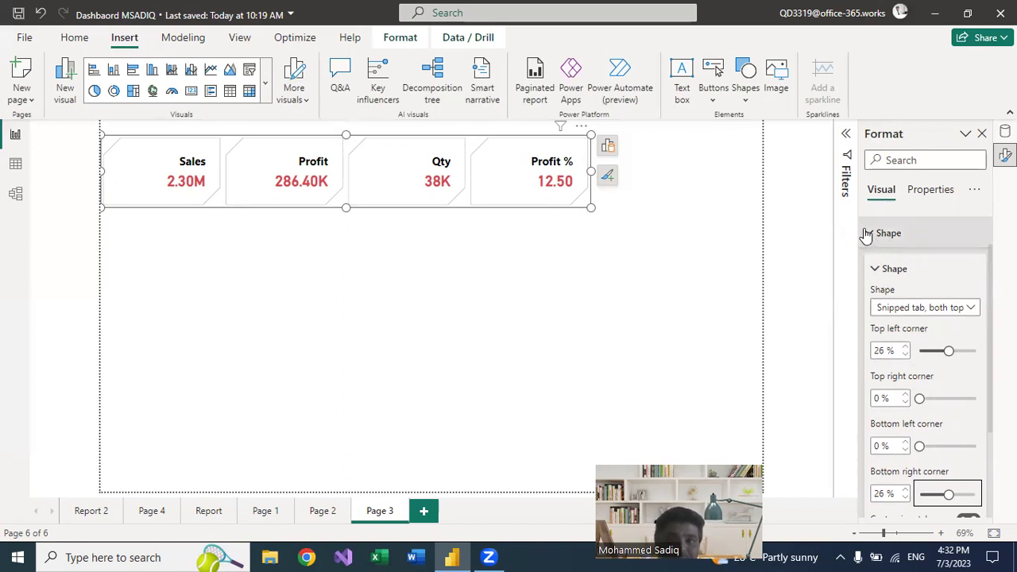
pyautogui.click(875, 268)
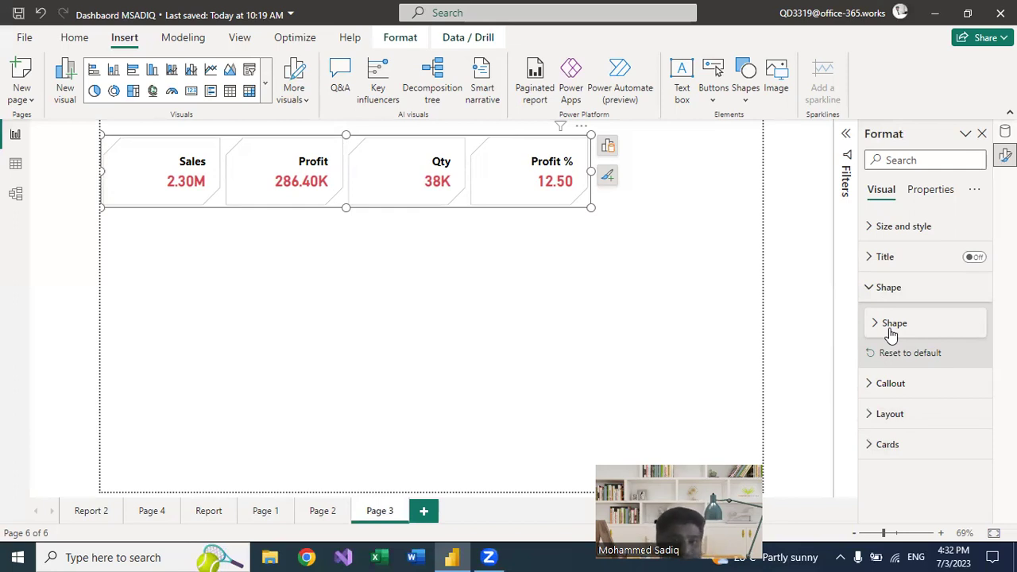
# Step: Fill all the cards with the lightest grey theme colour
pyautogui.click(870, 288)
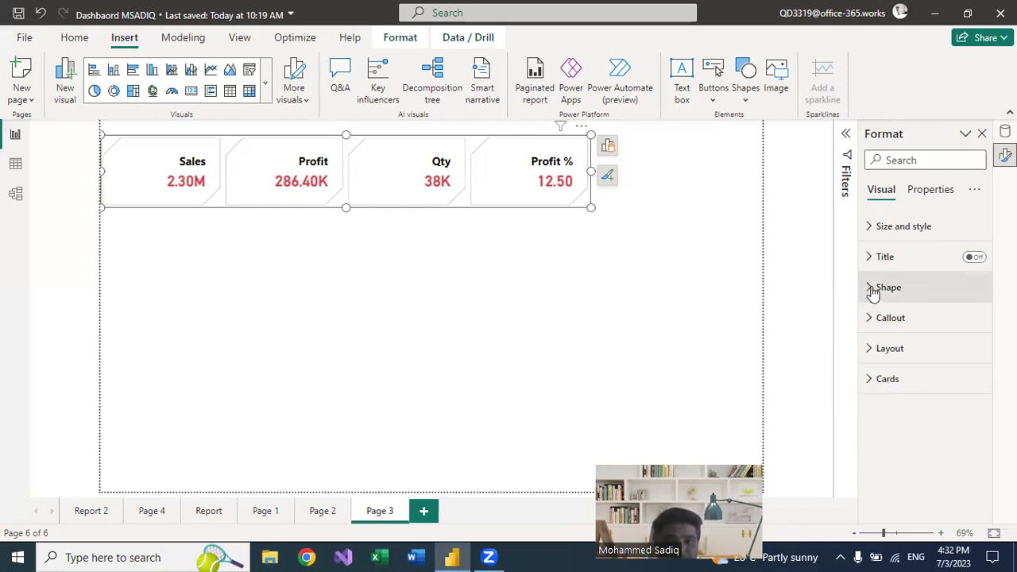
pyautogui.click(868, 380)
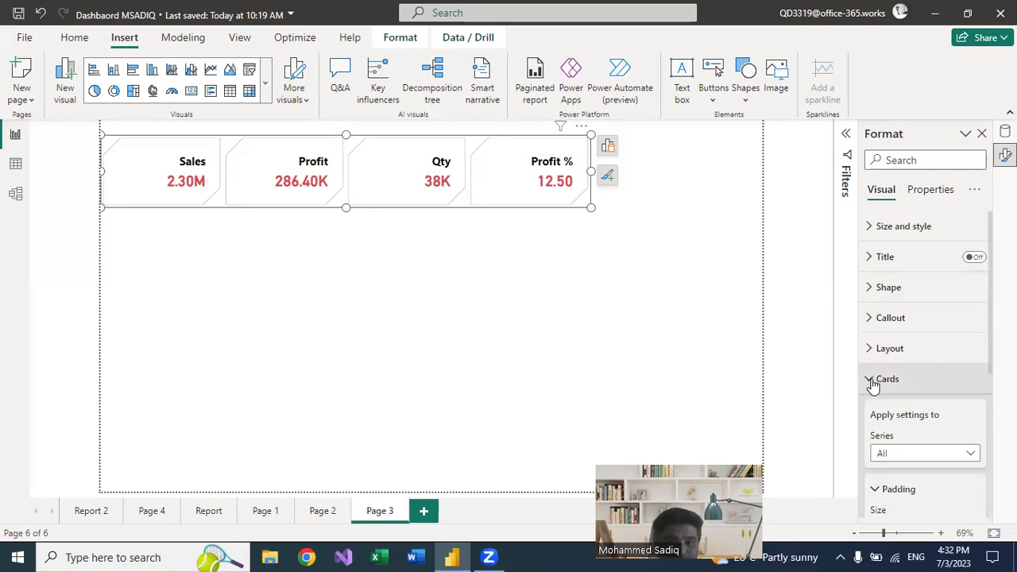
pyautogui.scroll(-2, 923, 356)
pyautogui.scroll(-3, 908, 373)
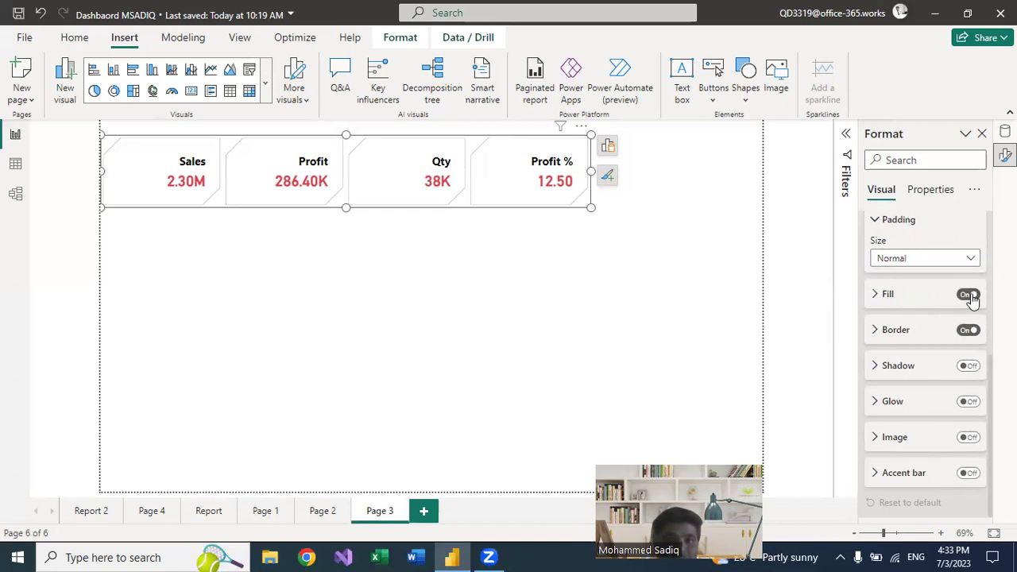
pyautogui.click(877, 295)
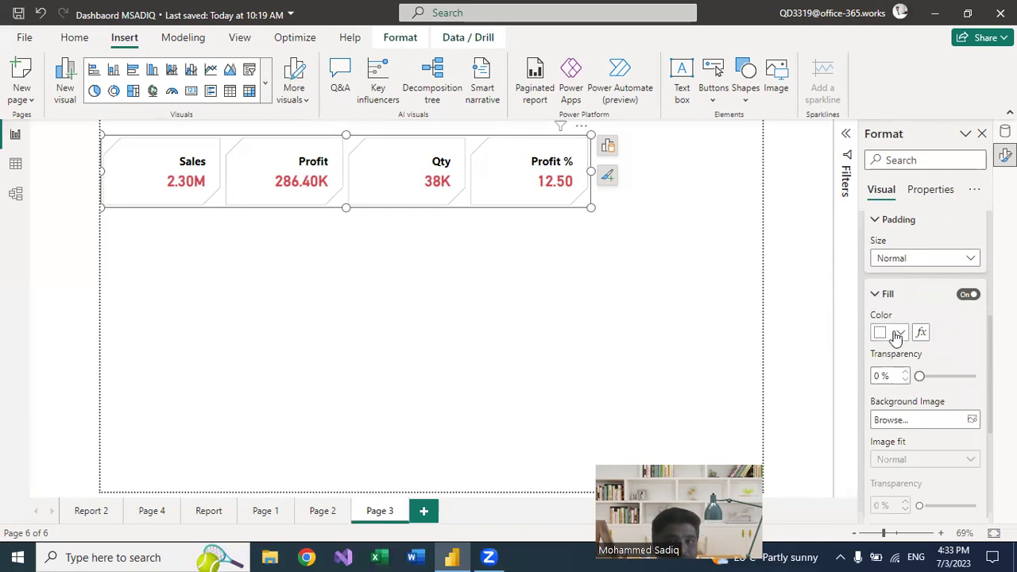
pyautogui.click(899, 334)
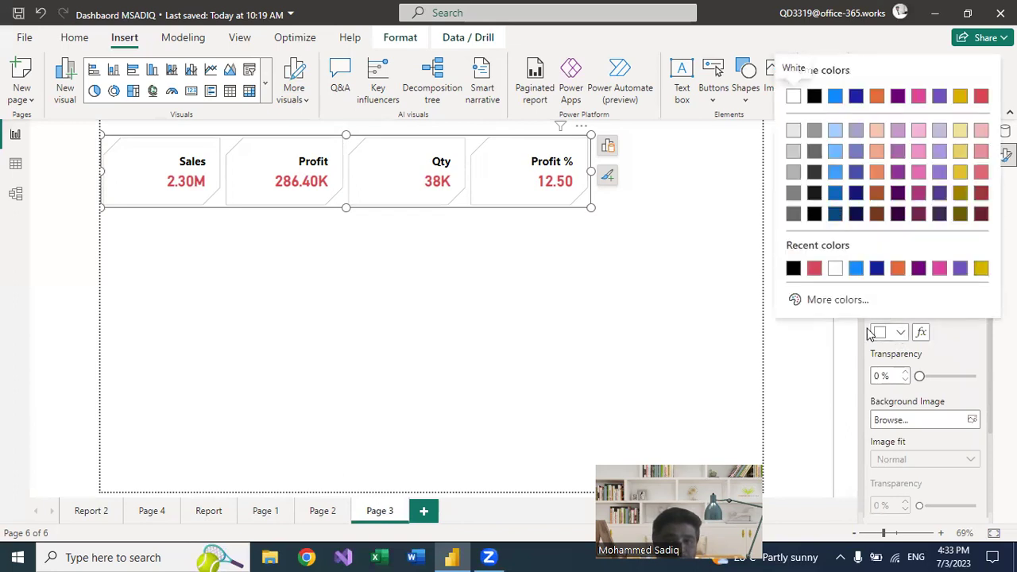
pyautogui.click(794, 132)
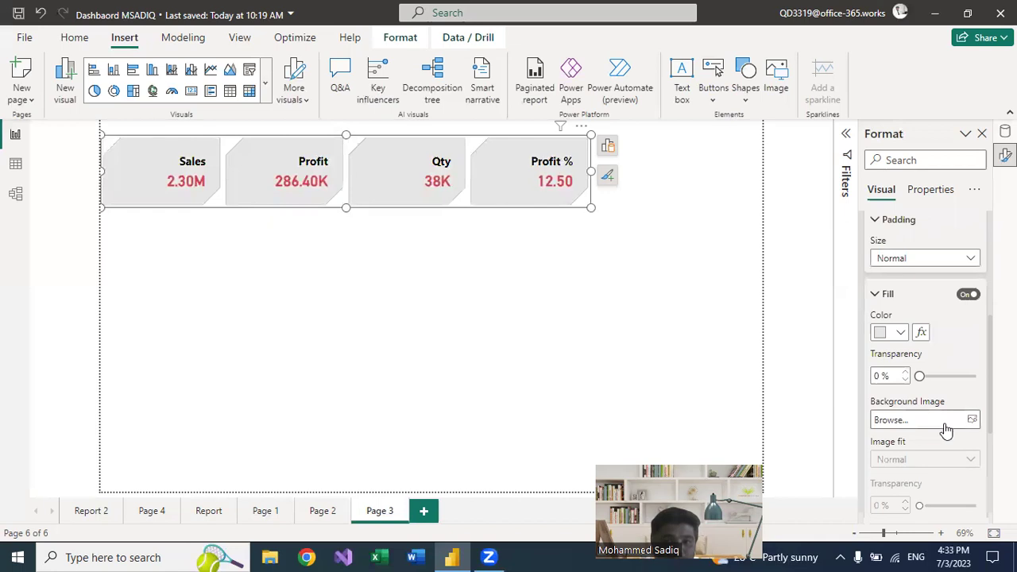
# Step: Give the cards a 3 px border in the red theme colour
pyautogui.scroll(-5, 924, 421)
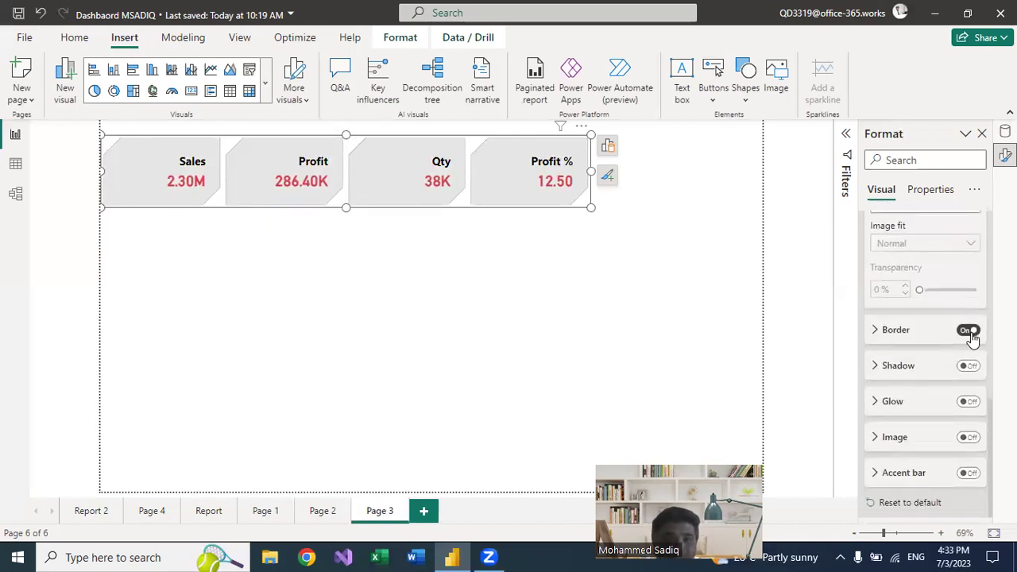
pyautogui.click(874, 330)
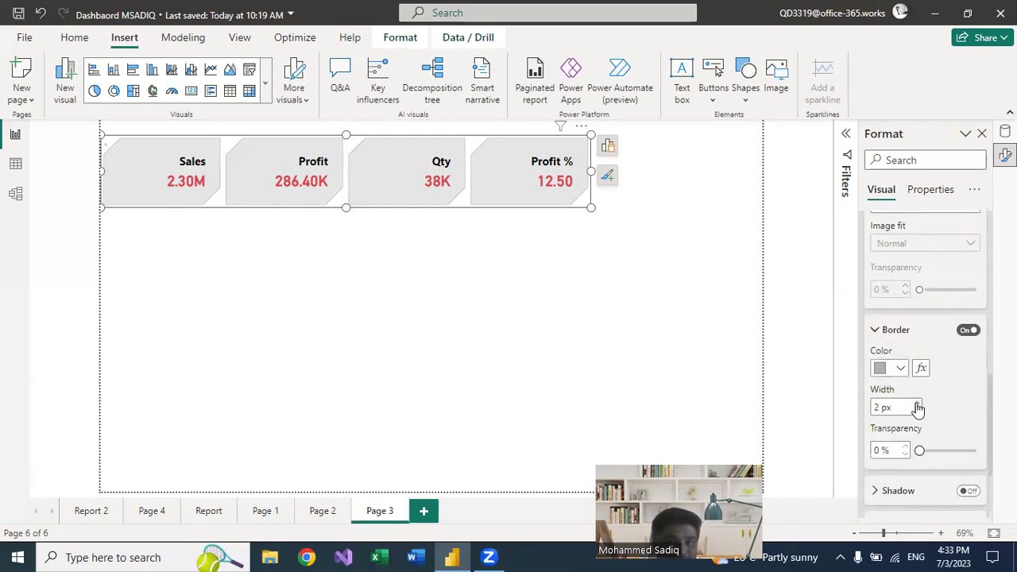
pyautogui.click(900, 368)
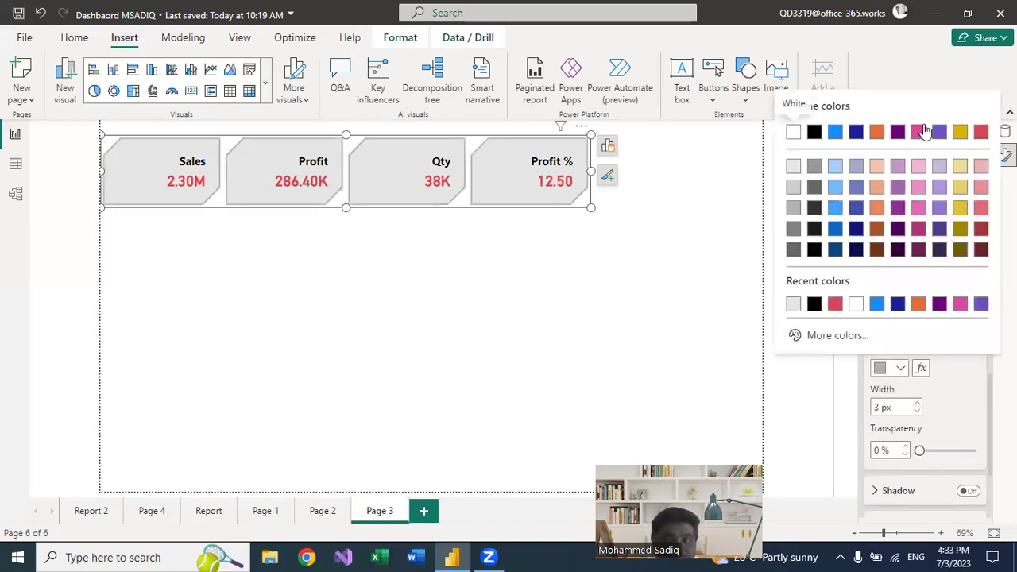
pyautogui.click(980, 133)
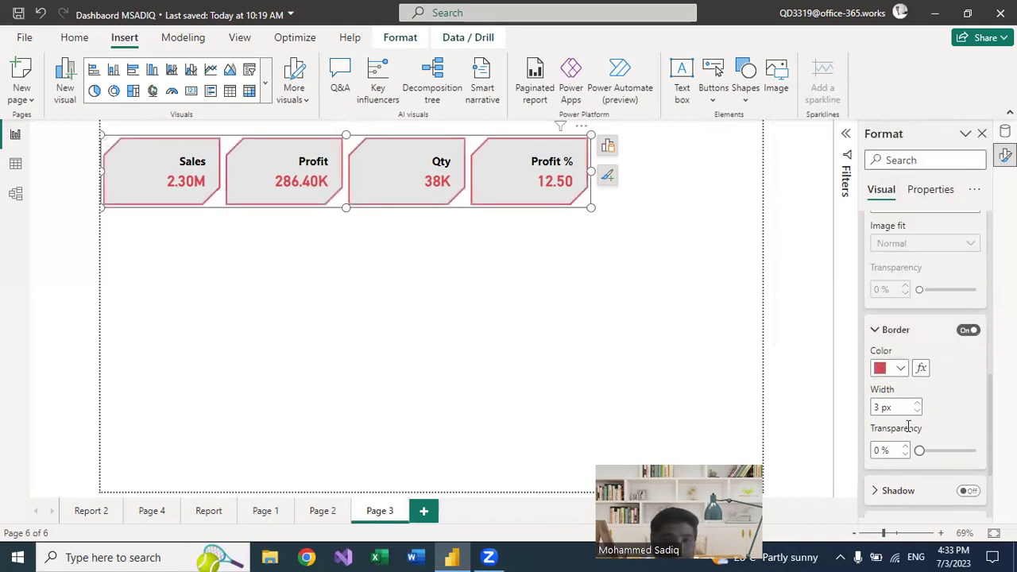
# Step: Turn on the shadow for the cards and add a yellow glow with its offset set to Inside
pyautogui.scroll(-2, 906, 419)
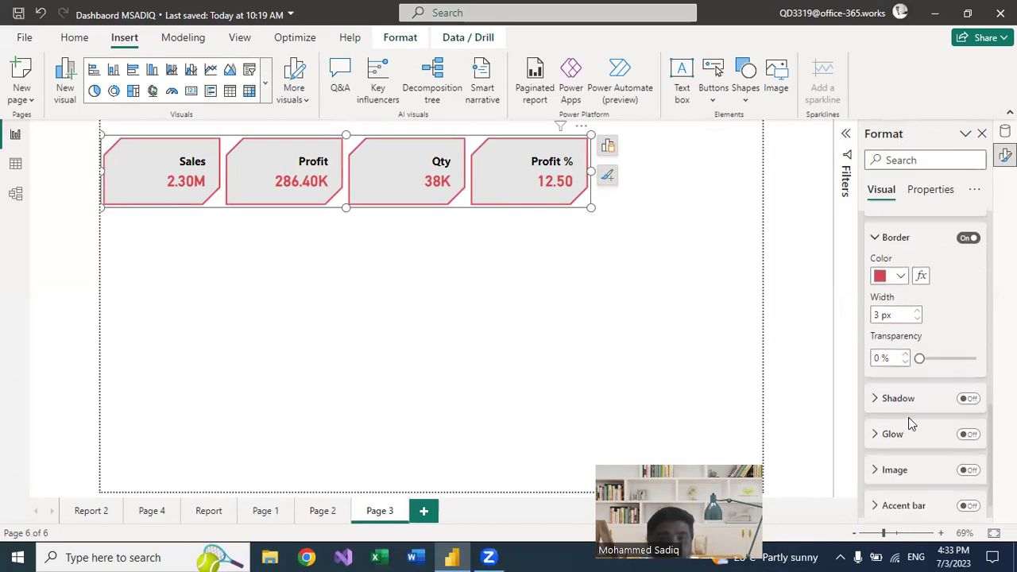
pyautogui.click(967, 398)
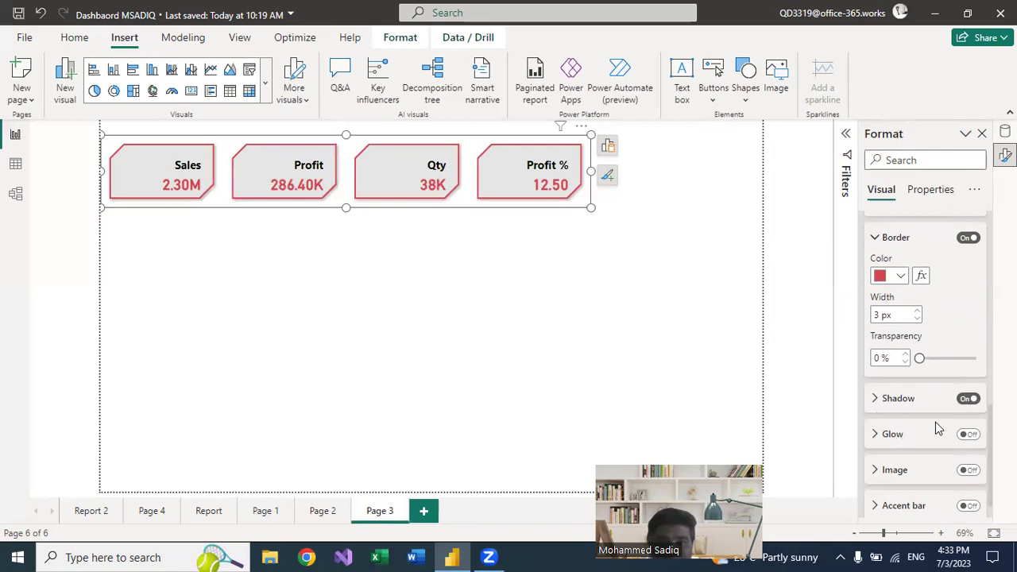
pyautogui.click(971, 435)
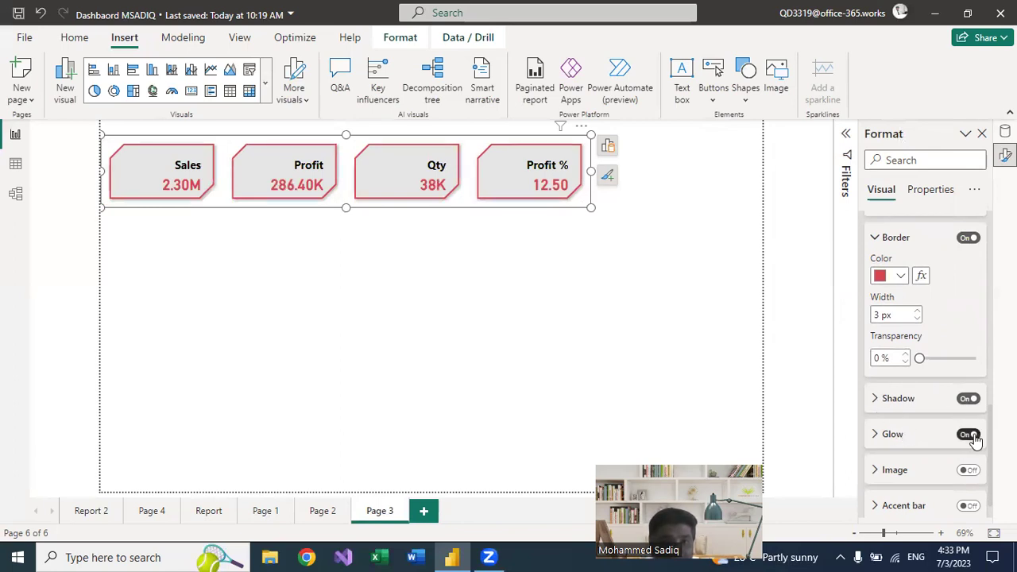
pyautogui.click(882, 435)
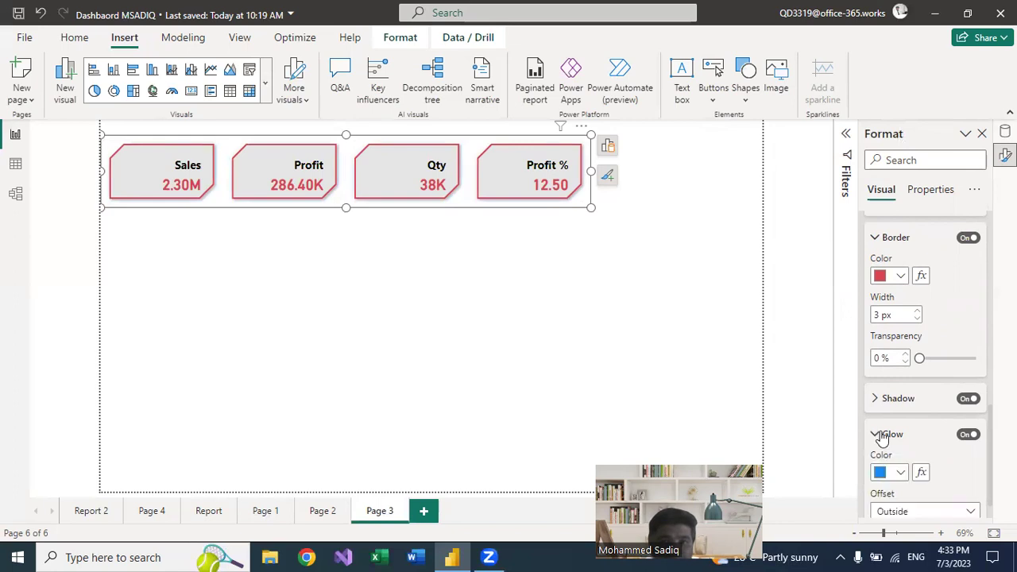
pyautogui.scroll(-2, 909, 427)
pyautogui.click(900, 380)
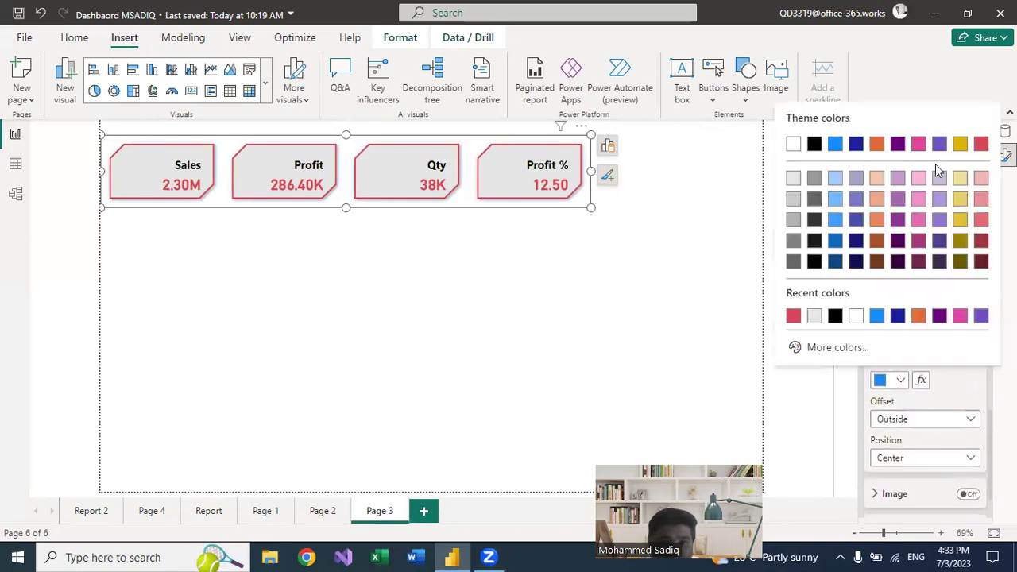
pyautogui.click(959, 143)
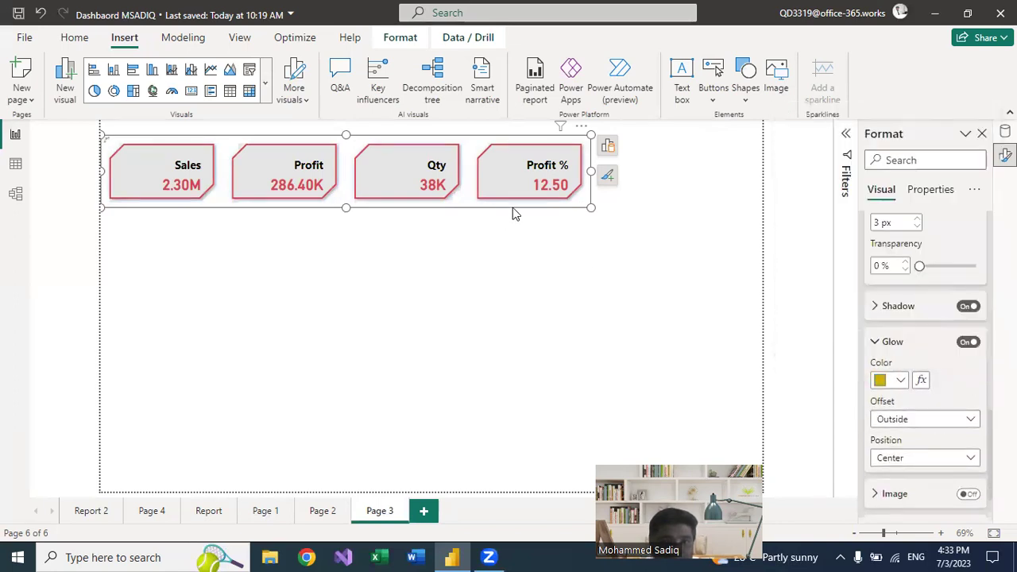
pyautogui.click(964, 420)
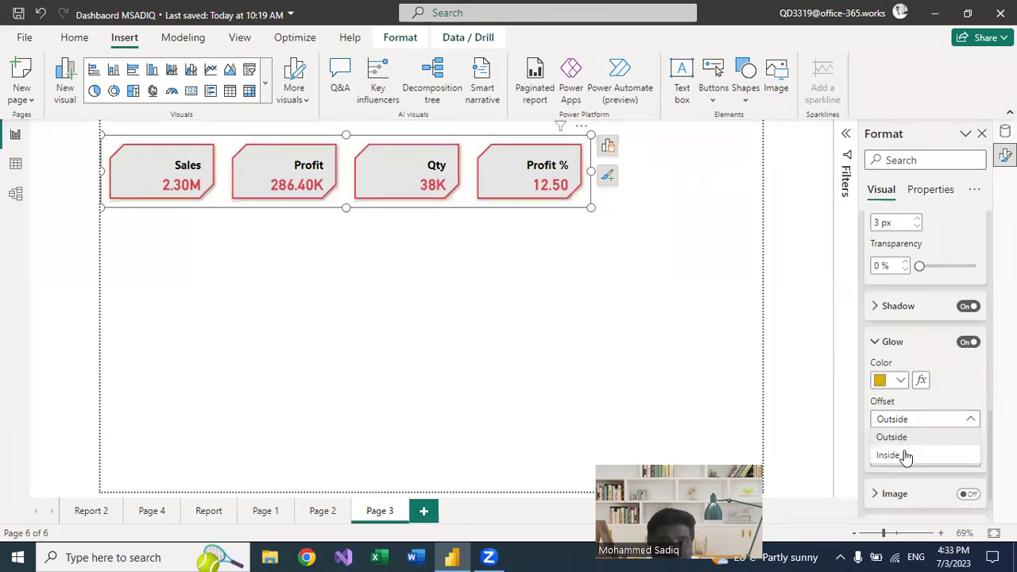
pyautogui.click(904, 437)
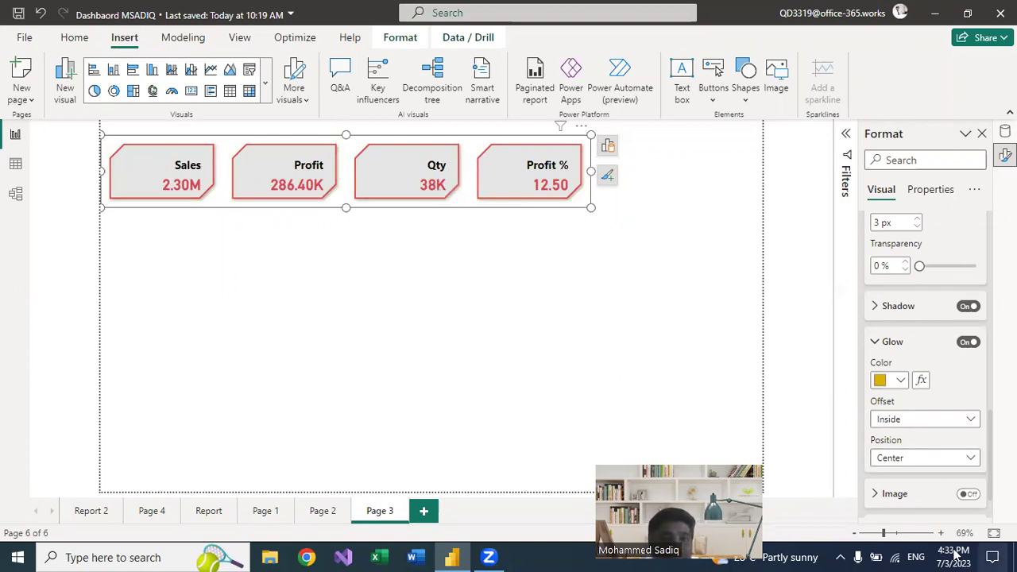
# Step: Collapse the Glow, Border, Fill and Padding settings of the cards
pyautogui.scroll(-1, 903, 391)
pyautogui.scroll(-1, 903, 391)
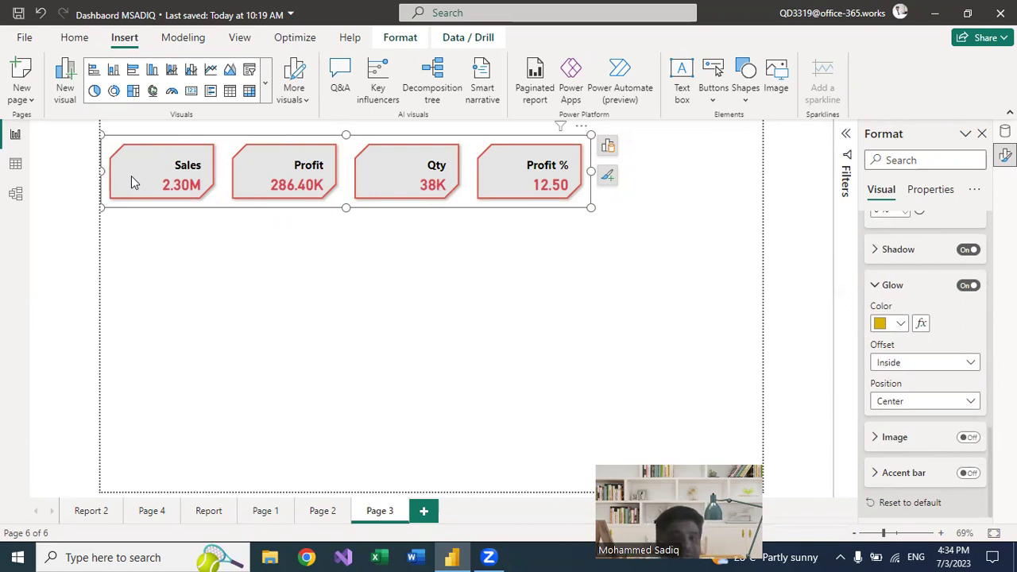
pyautogui.click(874, 284)
pyautogui.scroll(2, 881, 294)
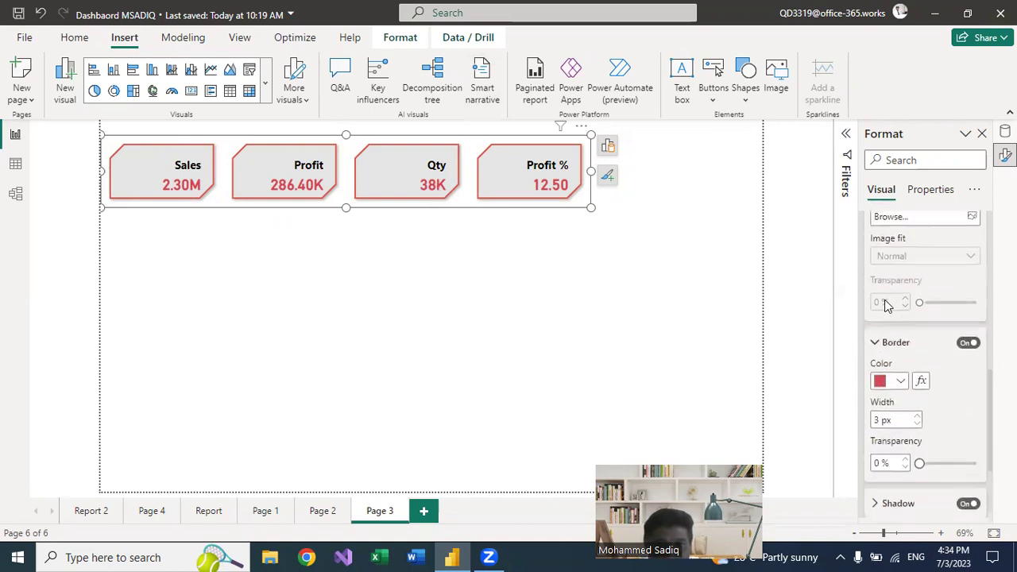
pyautogui.click(875, 344)
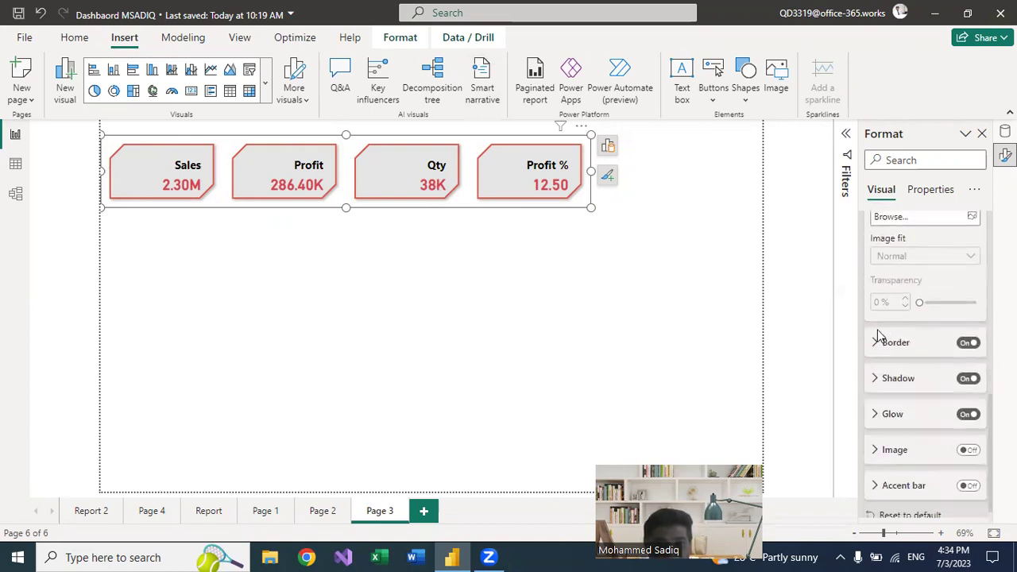
pyautogui.scroll(5, 889, 309)
pyautogui.scroll(1, 895, 298)
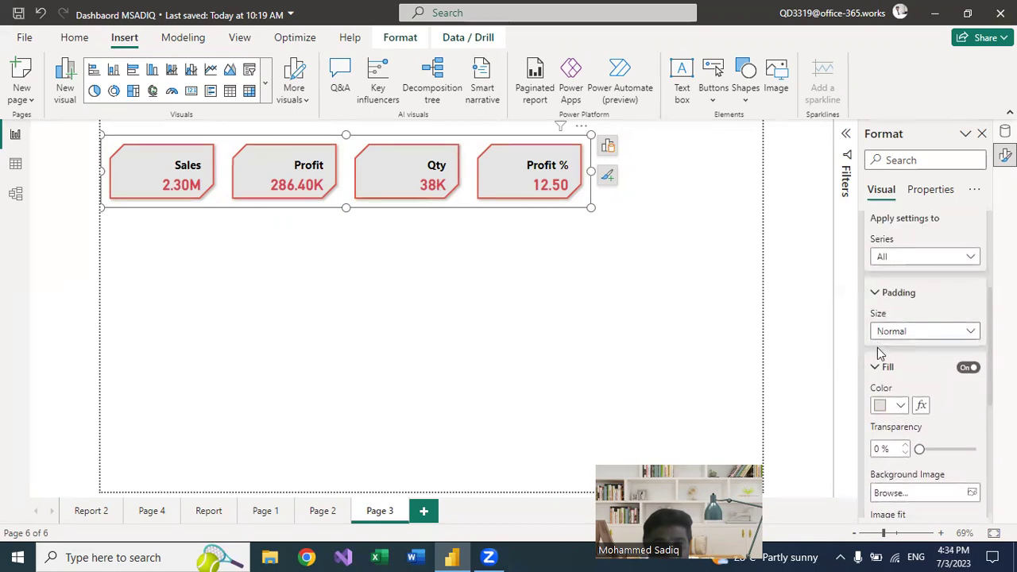
pyautogui.click(876, 364)
pyautogui.scroll(1, 891, 336)
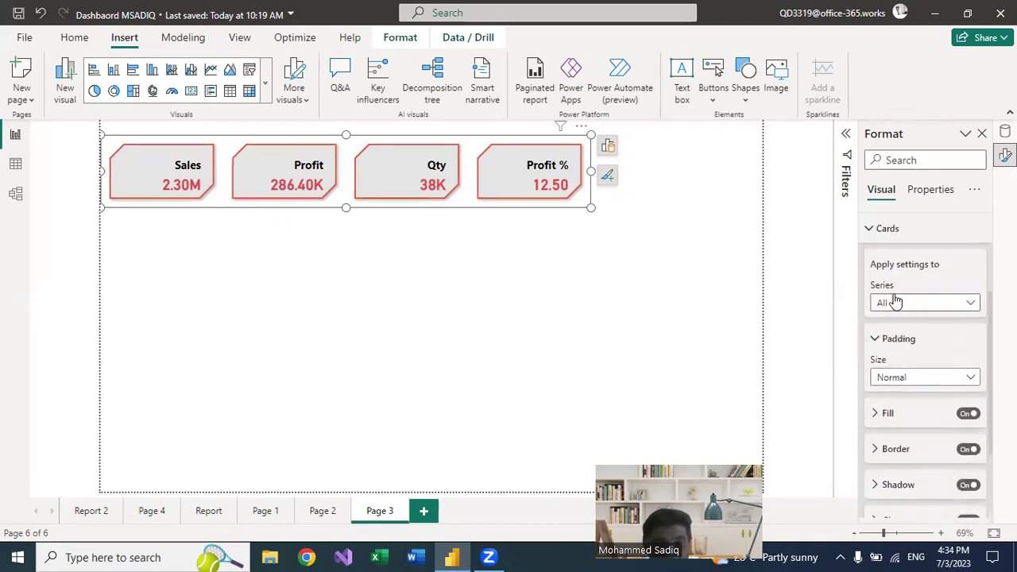
pyautogui.click(877, 340)
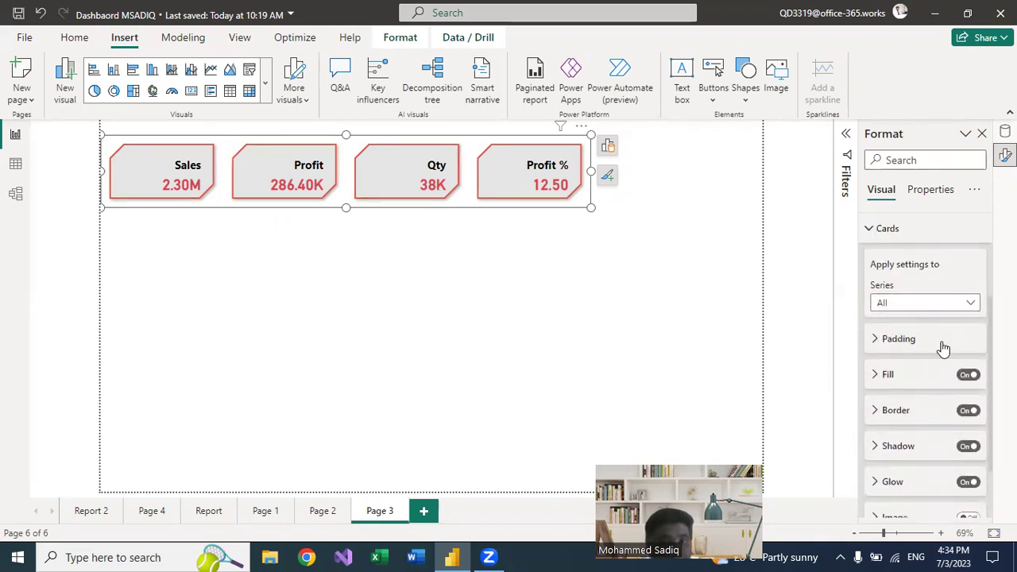
pyautogui.scroll(-1, 923, 290)
pyautogui.scroll(-1, 924, 291)
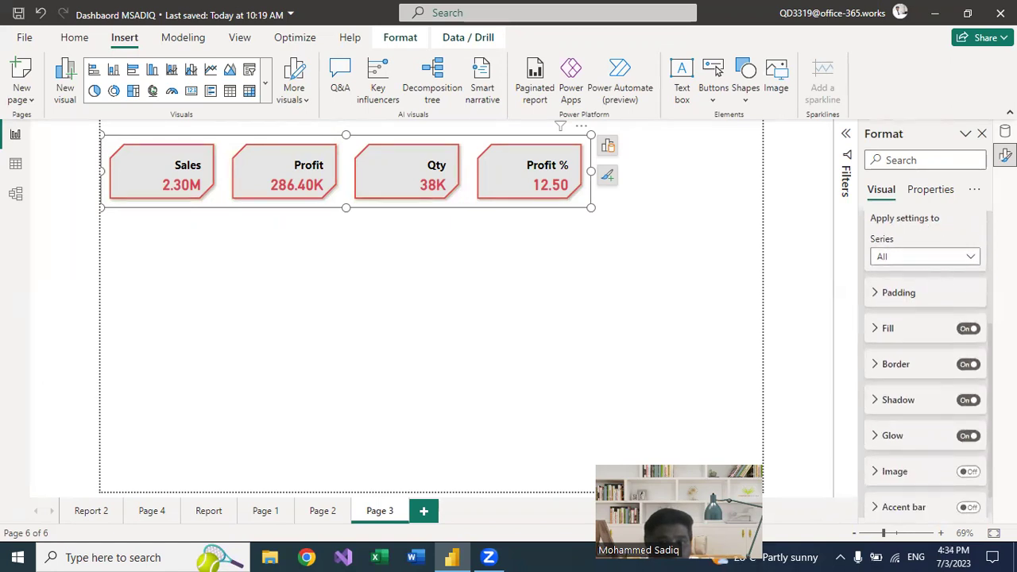
# Step: Apply the card settings to the Sum of Sales series and turn on its image
pyautogui.click(961, 257)
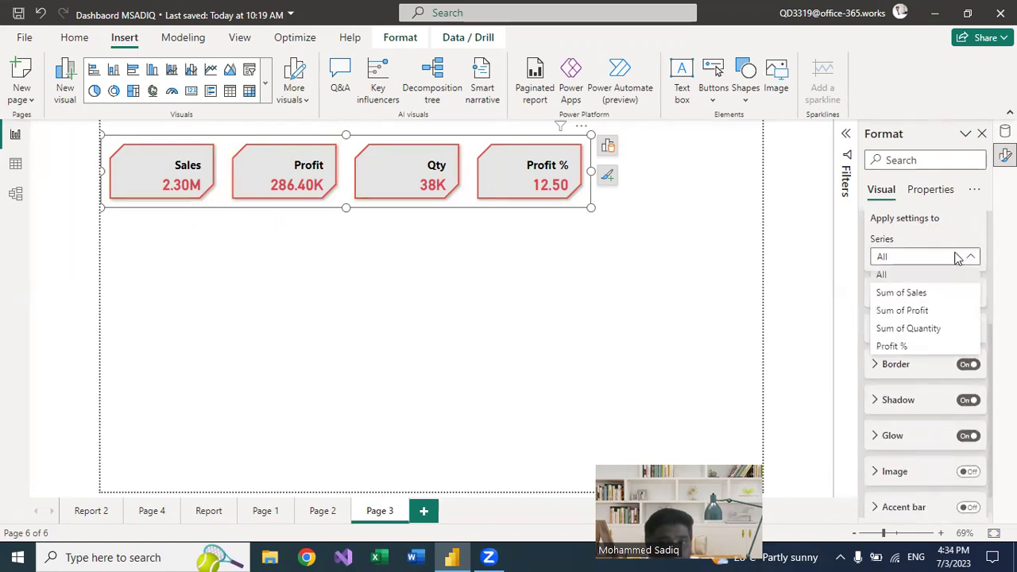
pyautogui.click(905, 292)
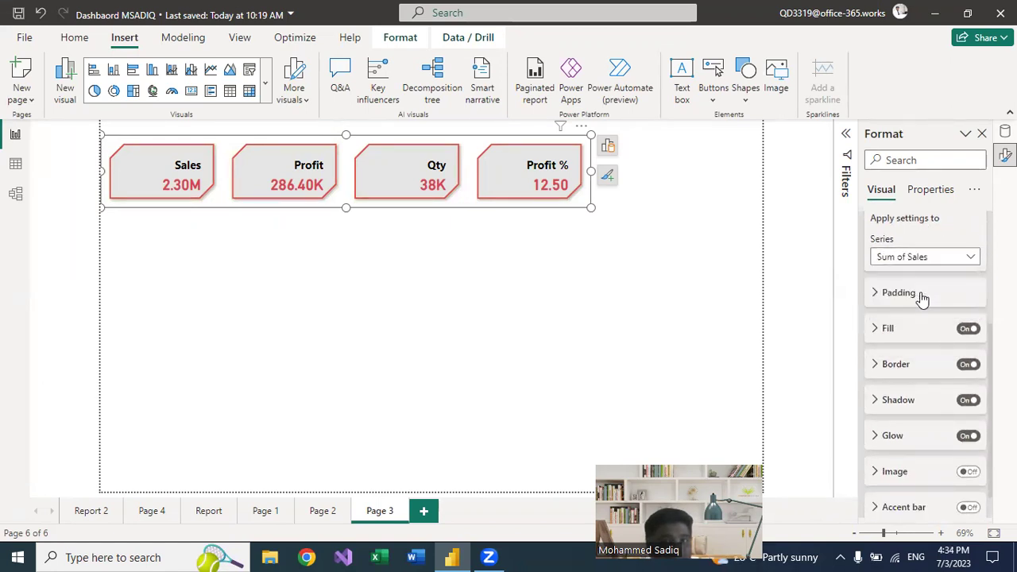
pyautogui.click(876, 472)
pyautogui.scroll(-1, 882, 468)
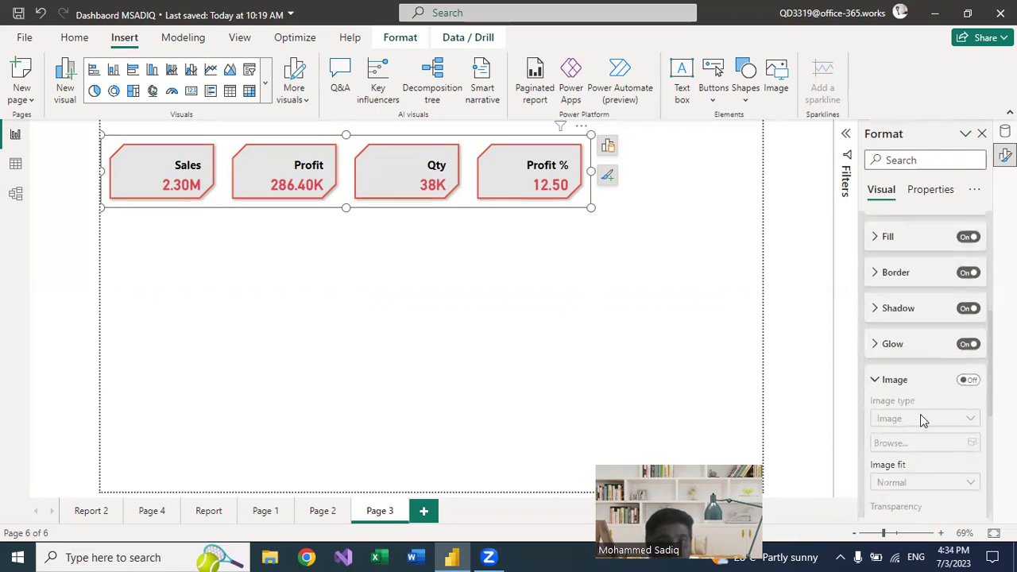
pyautogui.click(967, 379)
pyautogui.click(967, 379)
pyautogui.click(967, 380)
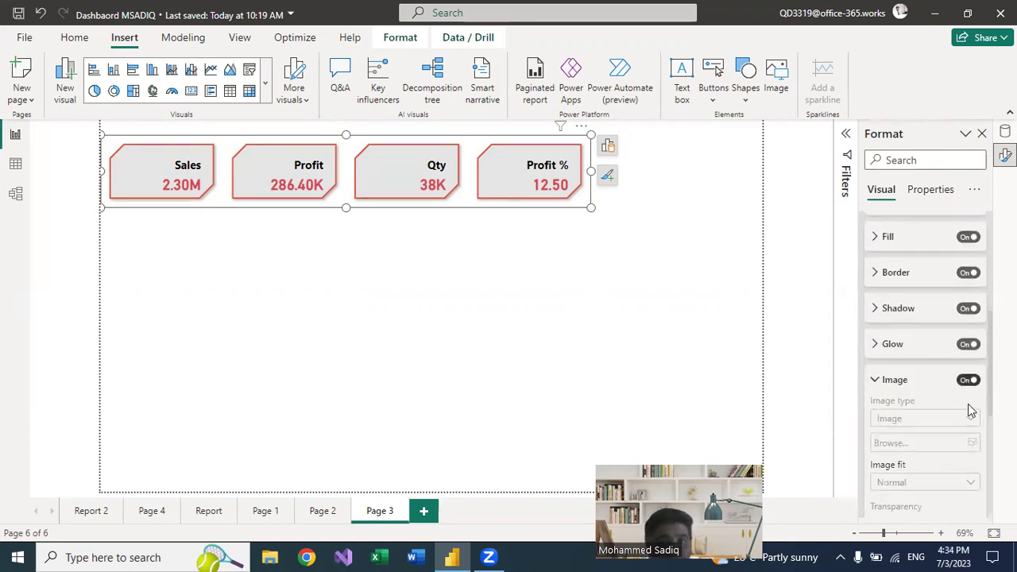
# Step: Apply the card settings to all series
pyautogui.scroll(2, 937, 221)
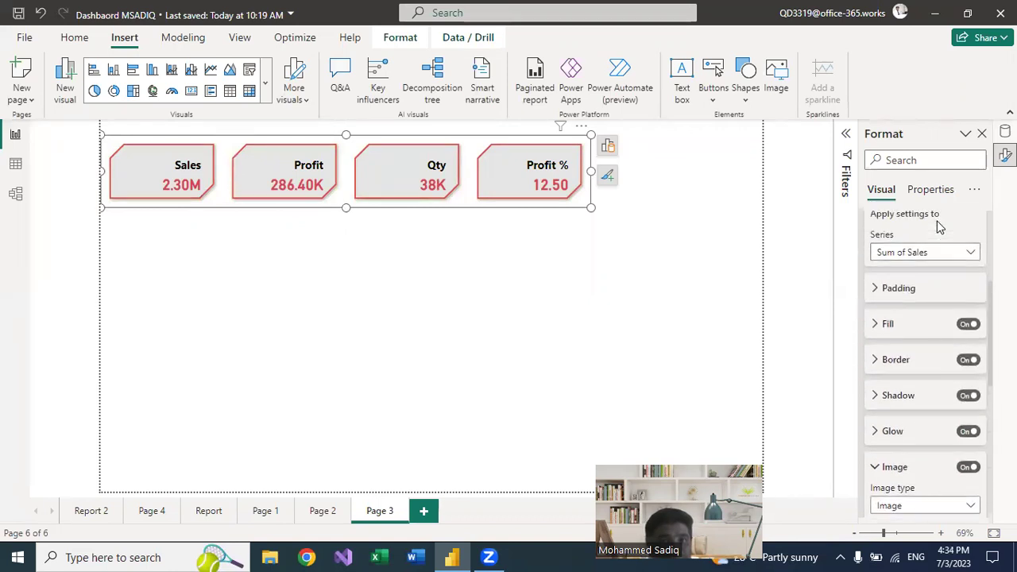
pyautogui.click(968, 259)
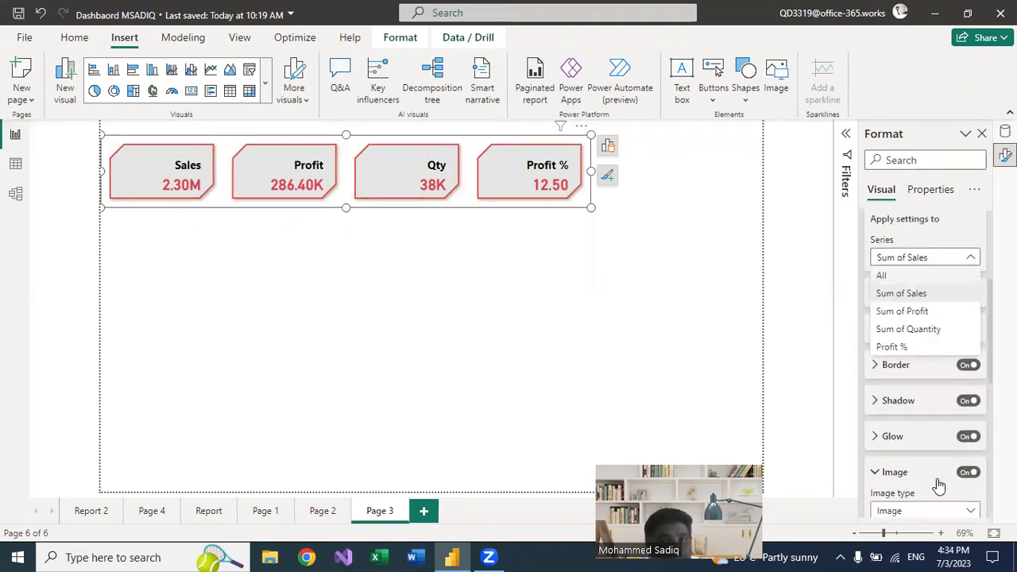
pyautogui.click(881, 275)
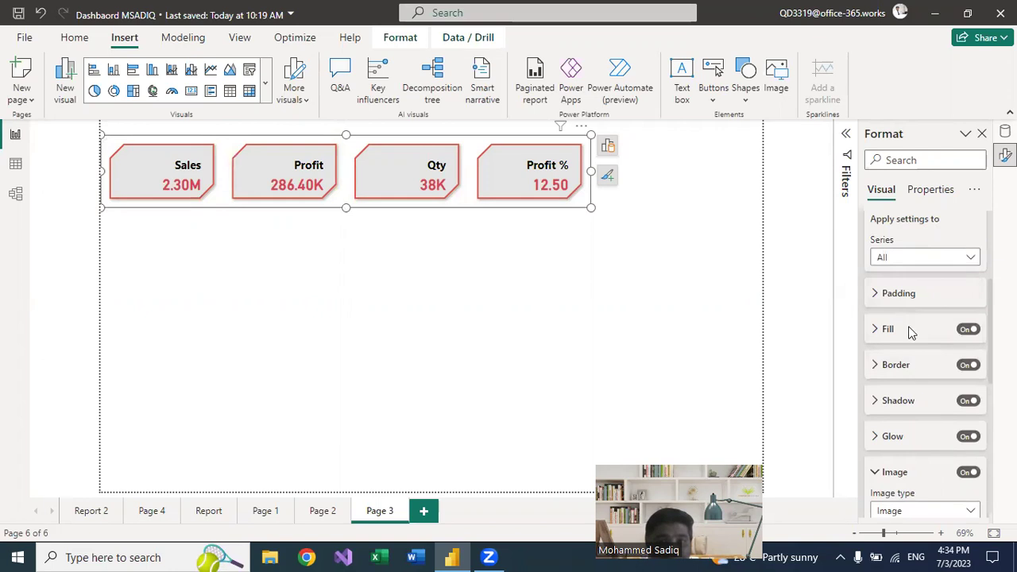
pyautogui.scroll(-2, 907, 365)
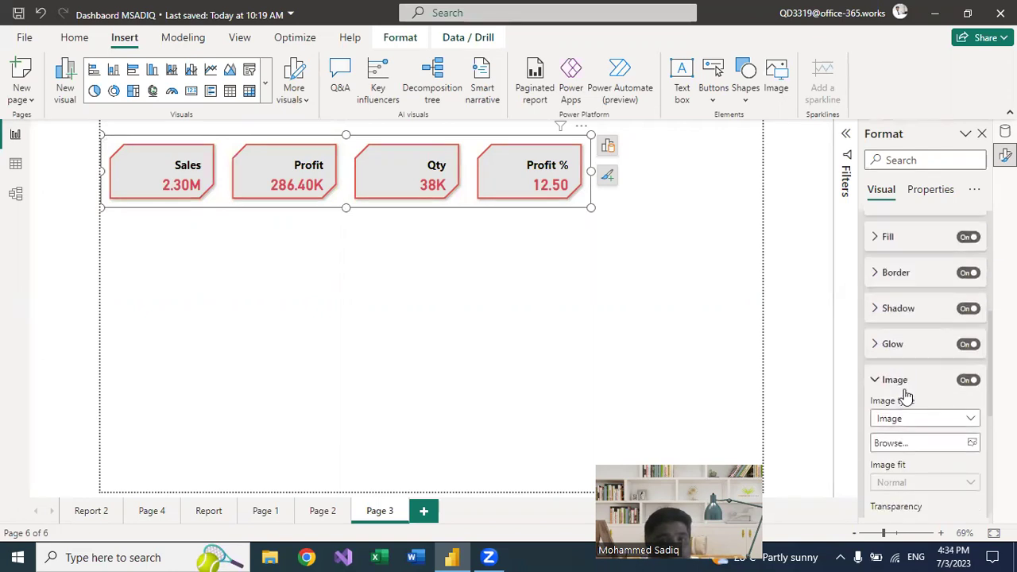
# Step: Insert the ProfitPer picture from the Images folder inside ATUL on New Volume (I:) as the image of all cards
pyautogui.click(970, 442)
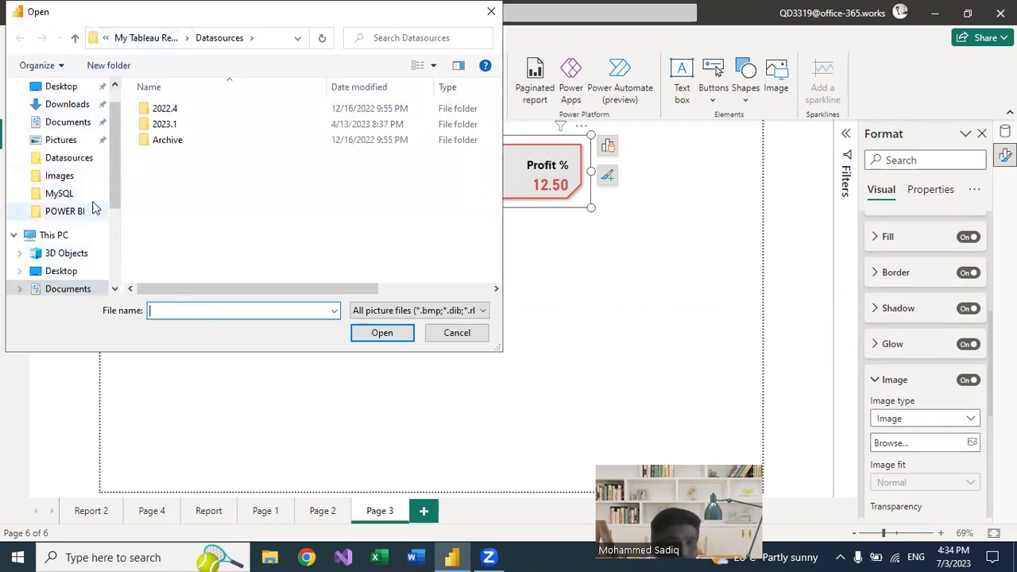
pyautogui.scroll(-1, 80, 210)
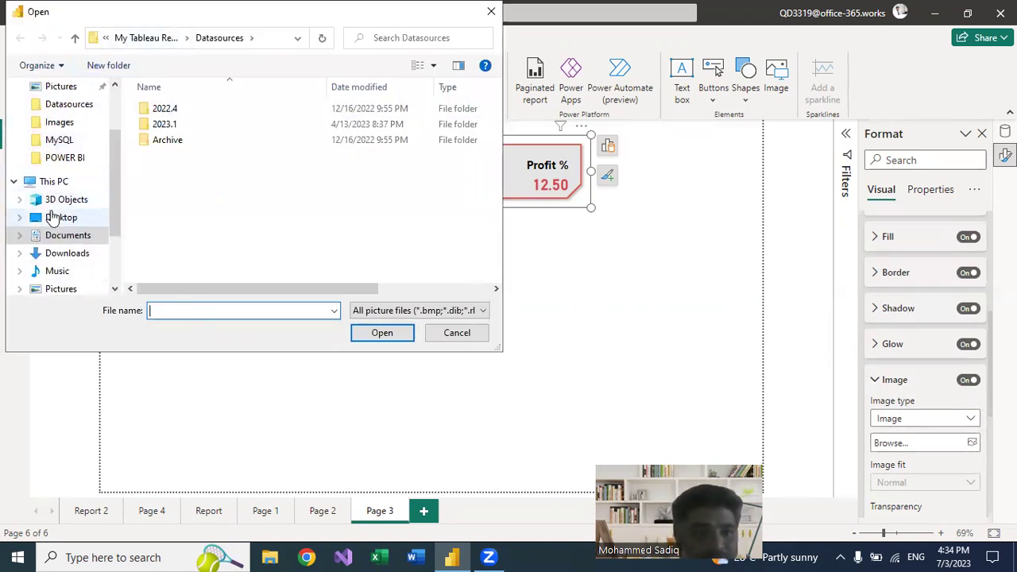
pyautogui.scroll(-1, 52, 219)
pyautogui.click(79, 270)
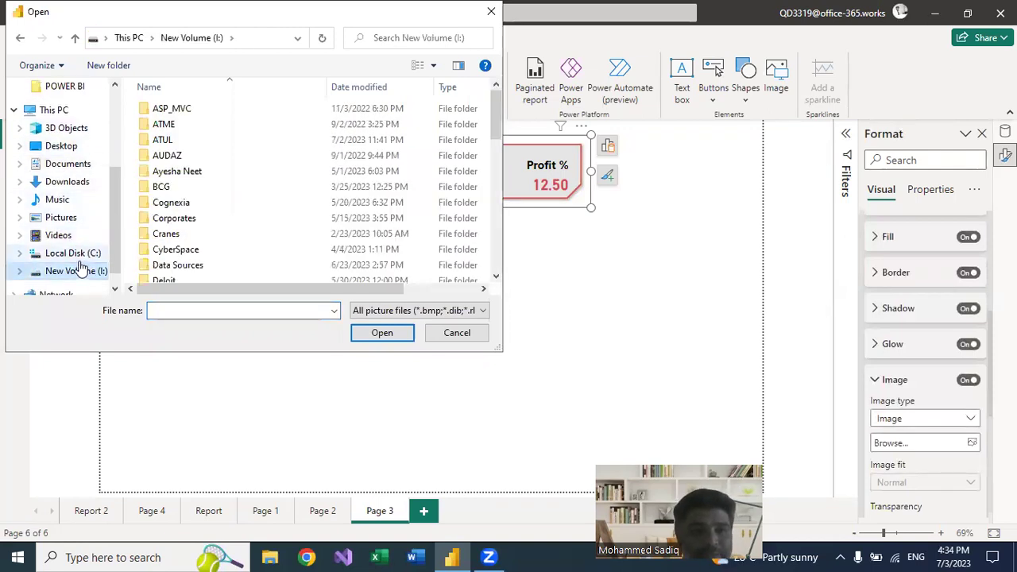
pyautogui.doubleClick(163, 140)
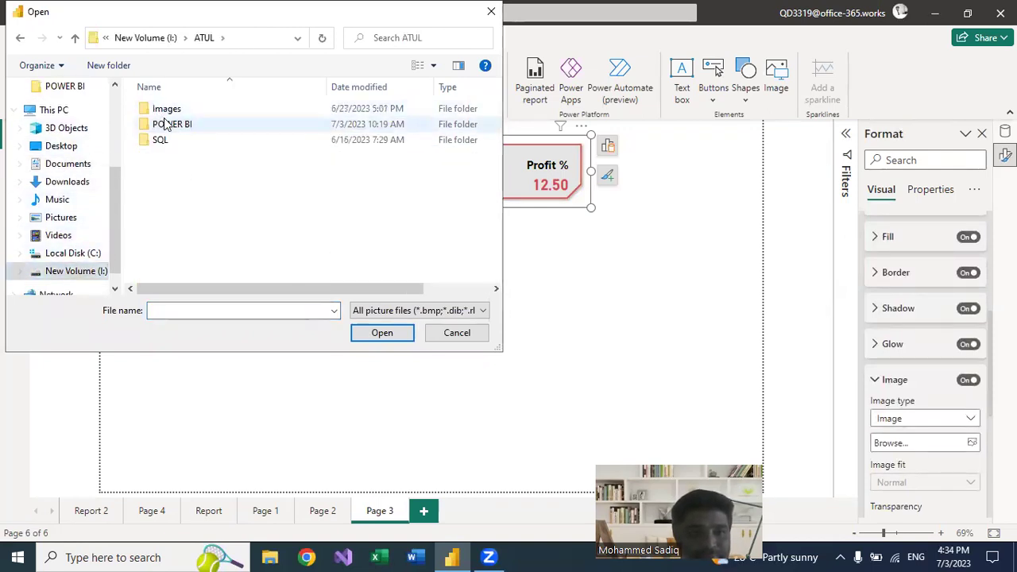
pyautogui.click(172, 113)
pyautogui.doubleClick(173, 114)
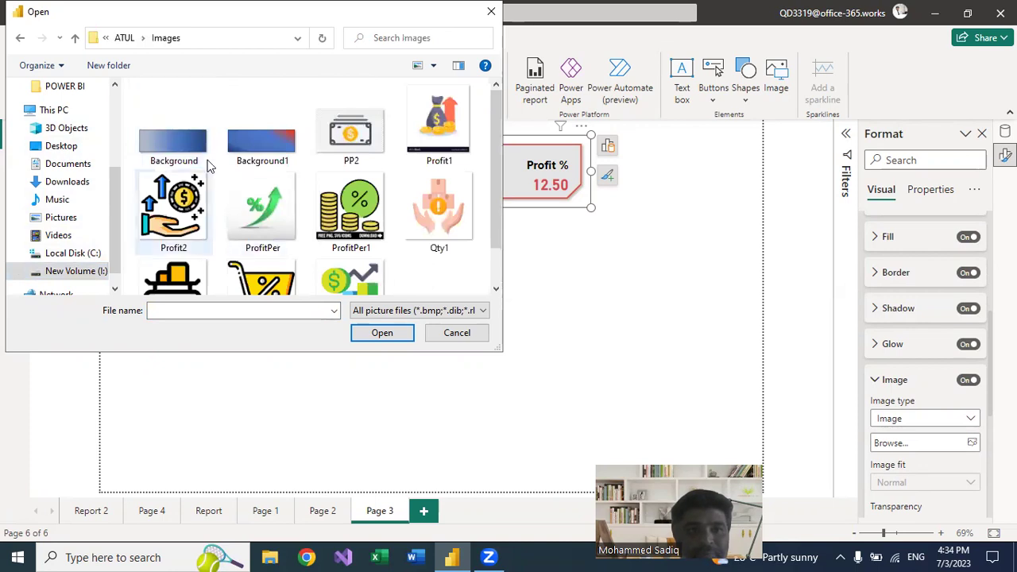
pyautogui.click(262, 213)
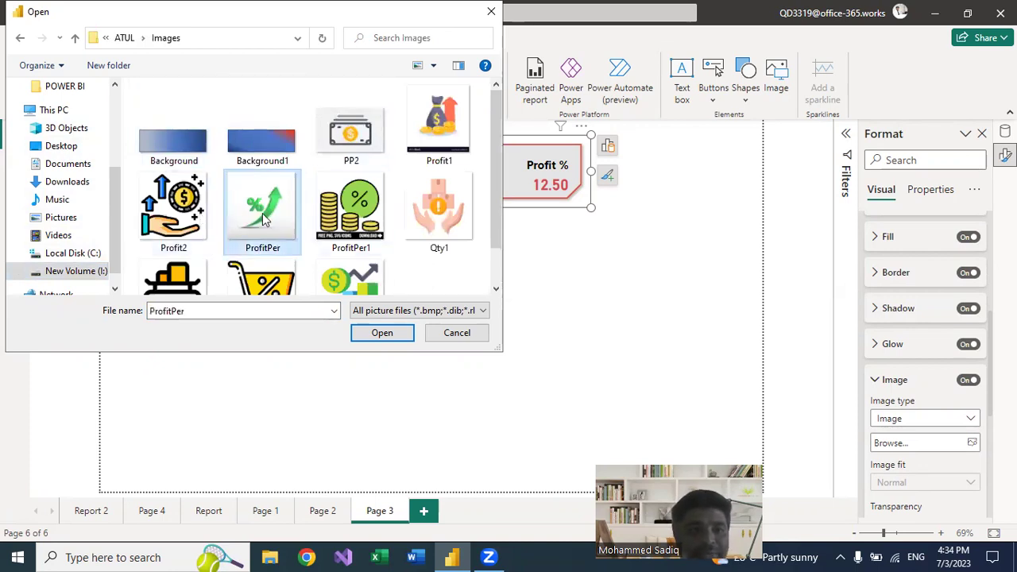
pyautogui.click(377, 335)
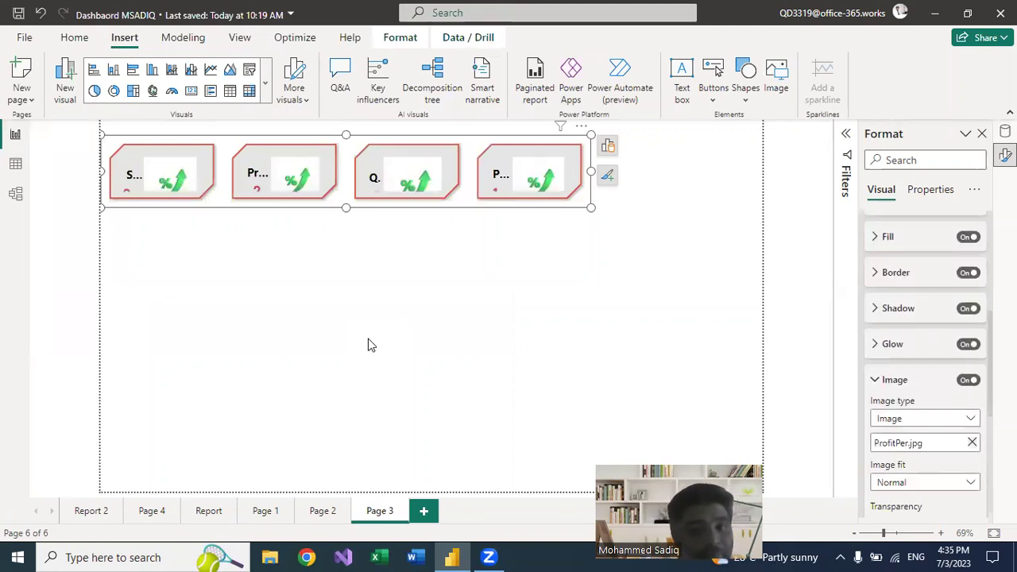
# Step: Remove the ProfitPer image from all cards and apply the card settings to the Sum of Sales series
pyautogui.click(980, 451)
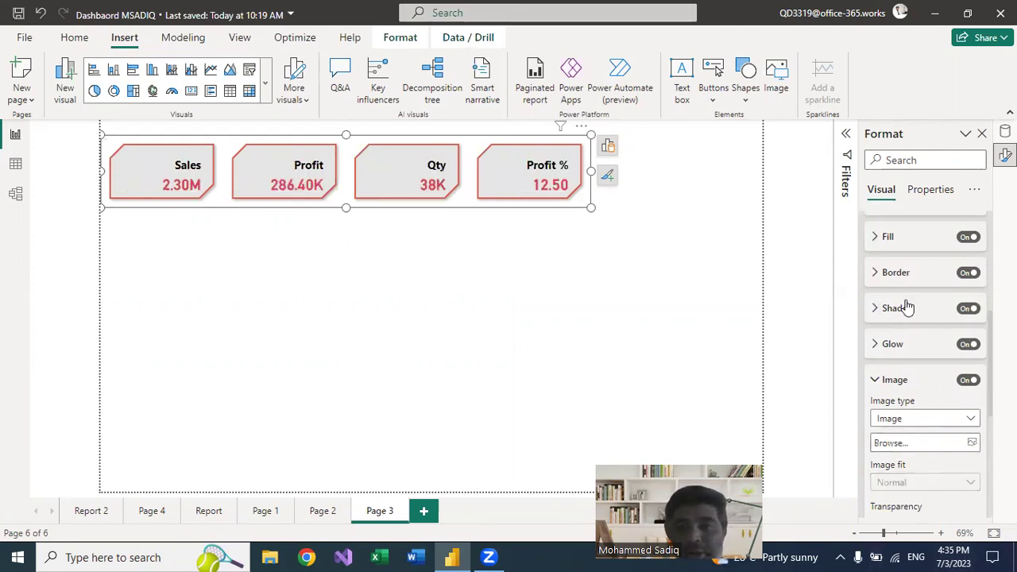
pyautogui.scroll(3, 921, 294)
pyautogui.click(941, 303)
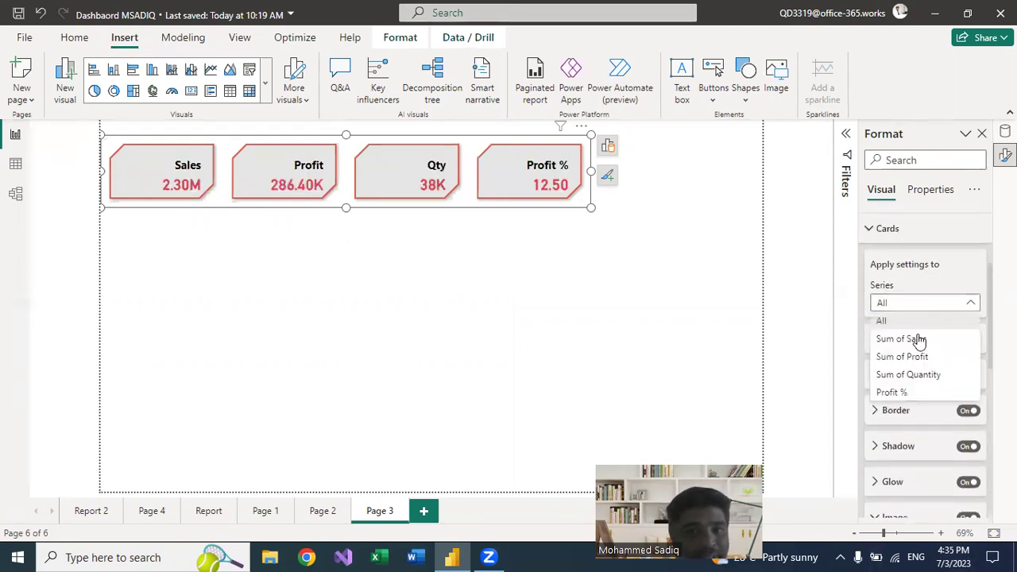
pyautogui.click(919, 339)
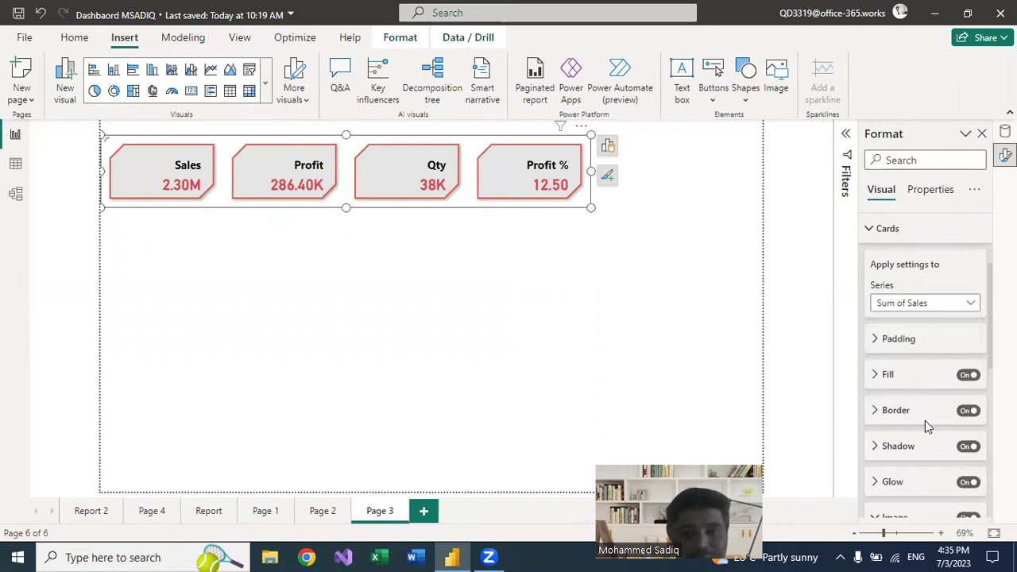
# Step: Set the Sales card's image type to Image and insert Sales1.png from the Images folder
pyautogui.scroll(-2, 925, 421)
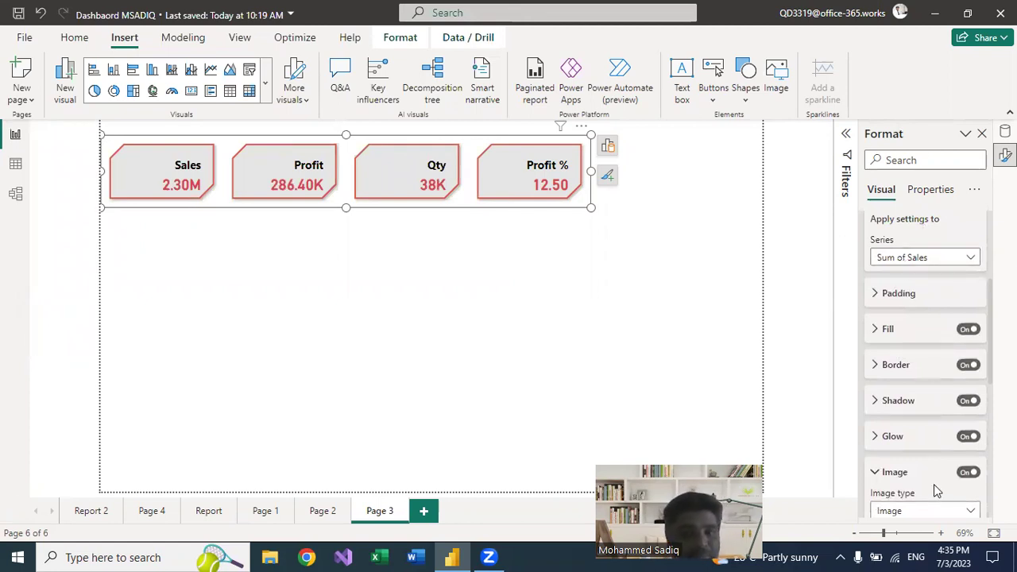
pyautogui.scroll(-1, 924, 471)
pyautogui.click(969, 466)
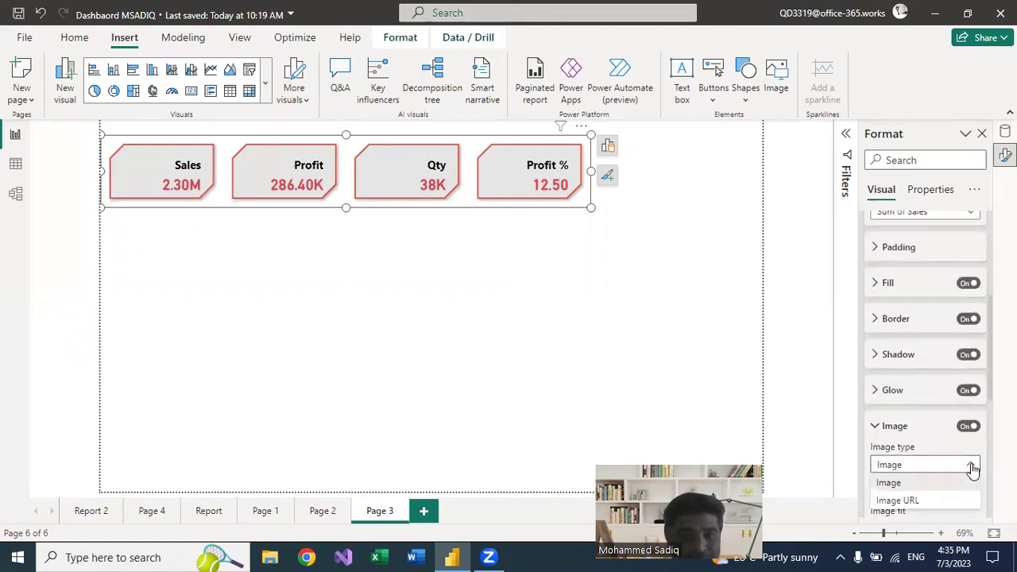
pyautogui.click(897, 483)
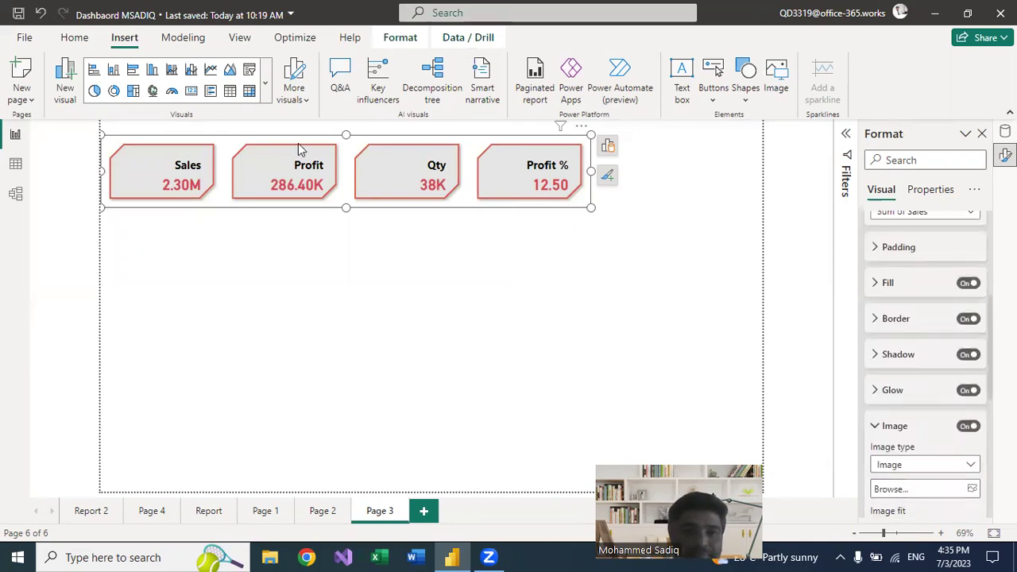
pyautogui.click(971, 489)
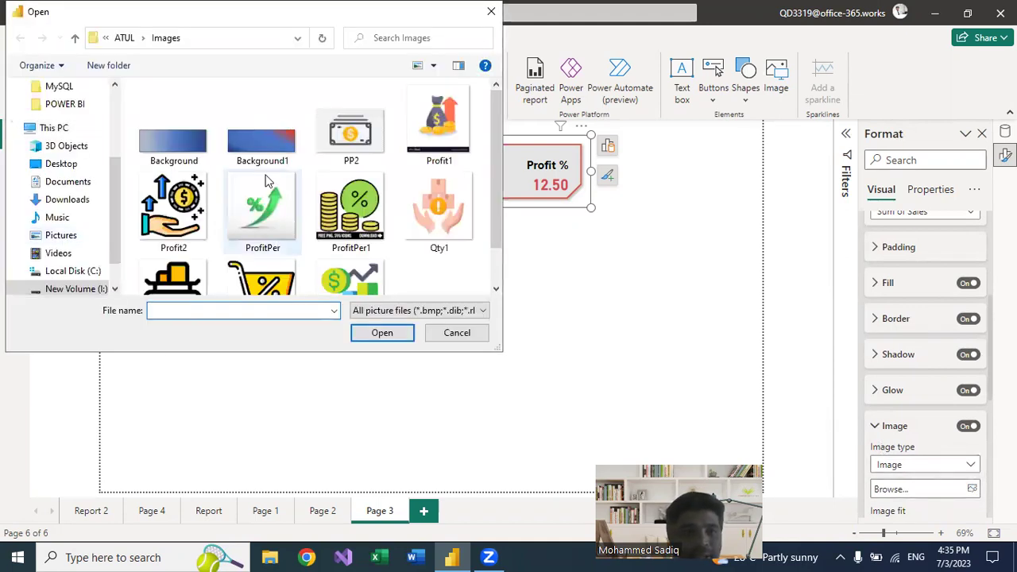
pyautogui.scroll(-1, 349, 223)
pyautogui.click(271, 246)
pyautogui.click(382, 333)
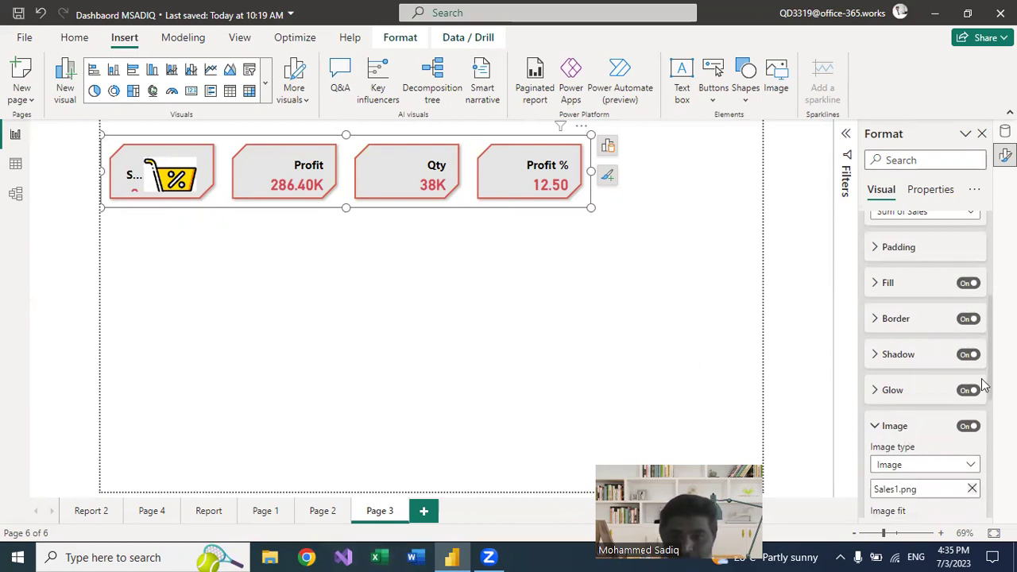
# Step: Set the Sales card's image fit to Fit and its image position to Left
pyautogui.scroll(-5, 983, 385)
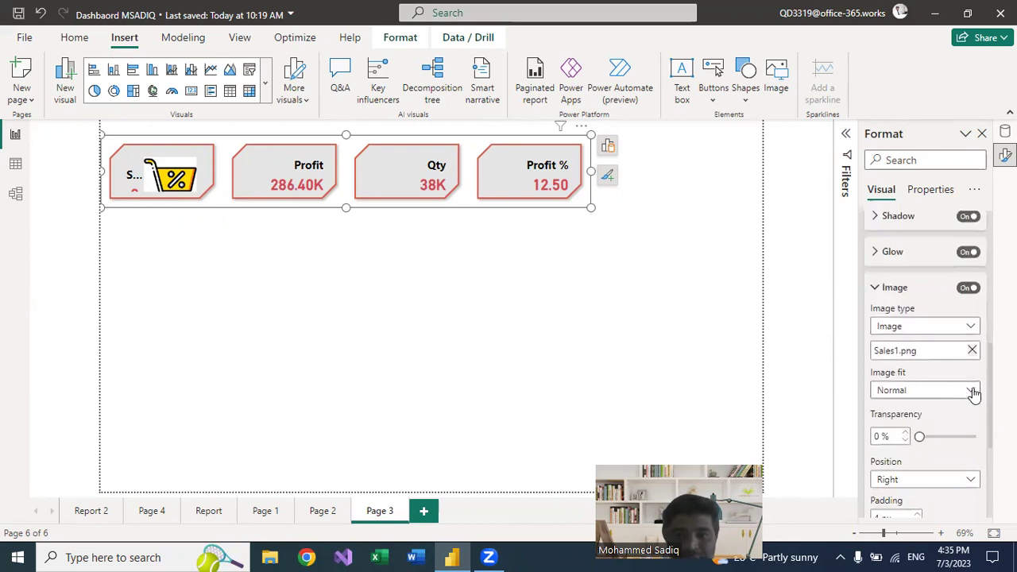
pyautogui.click(971, 390)
pyautogui.click(883, 427)
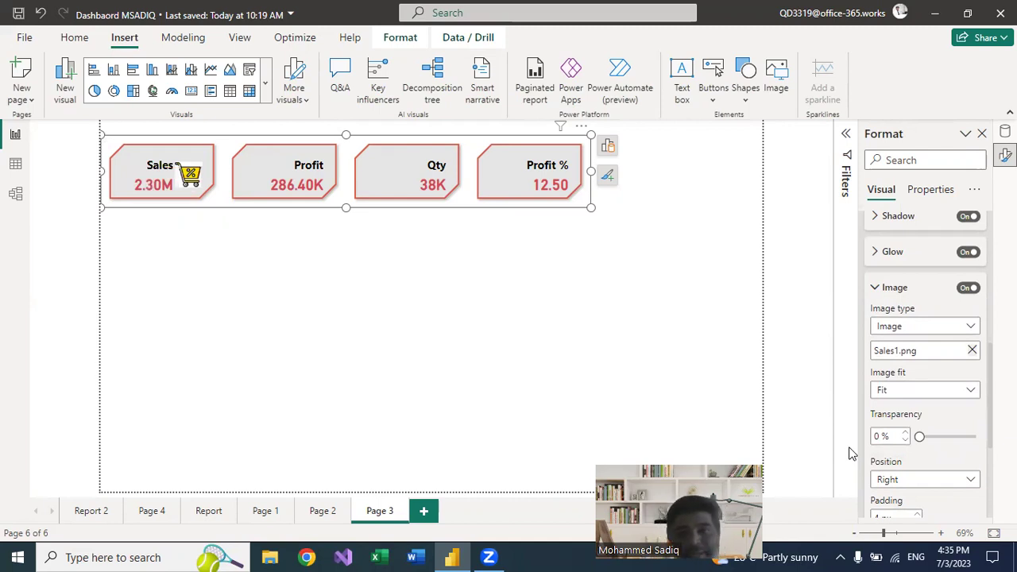
pyautogui.click(969, 479)
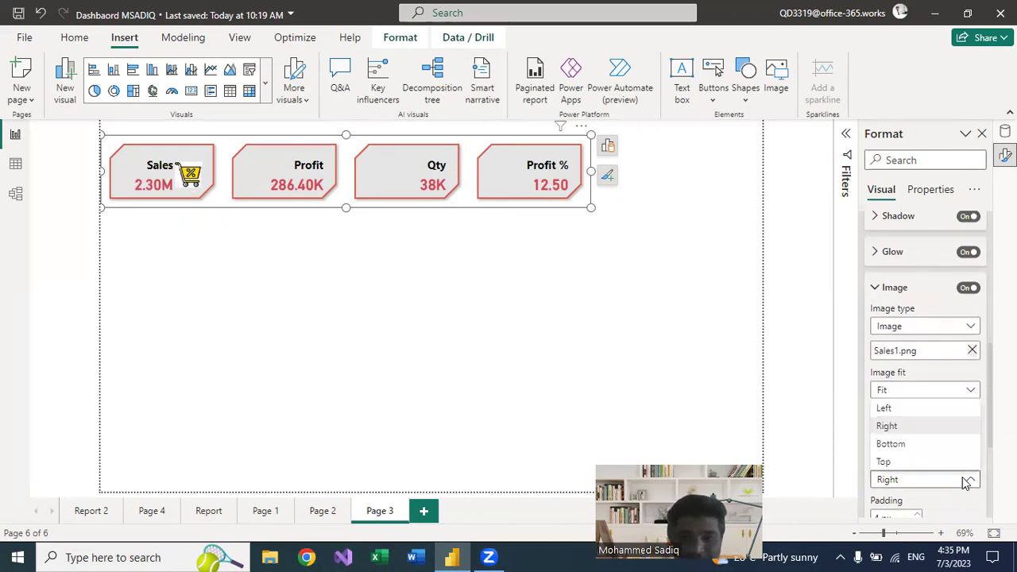
pyautogui.click(886, 425)
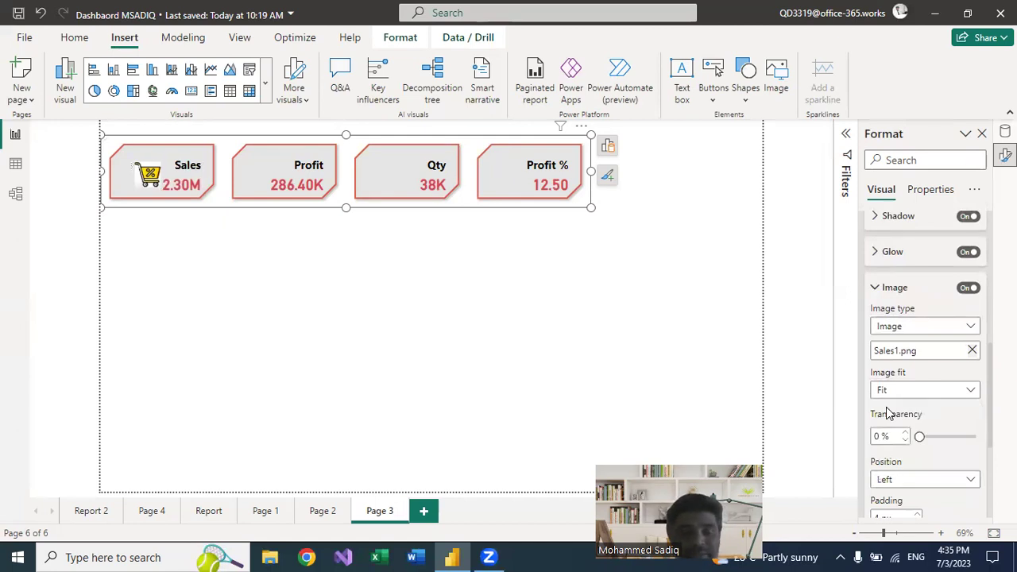
# Step: Set the Sales card's image size to 65 px
pyautogui.scroll(-2, 915, 419)
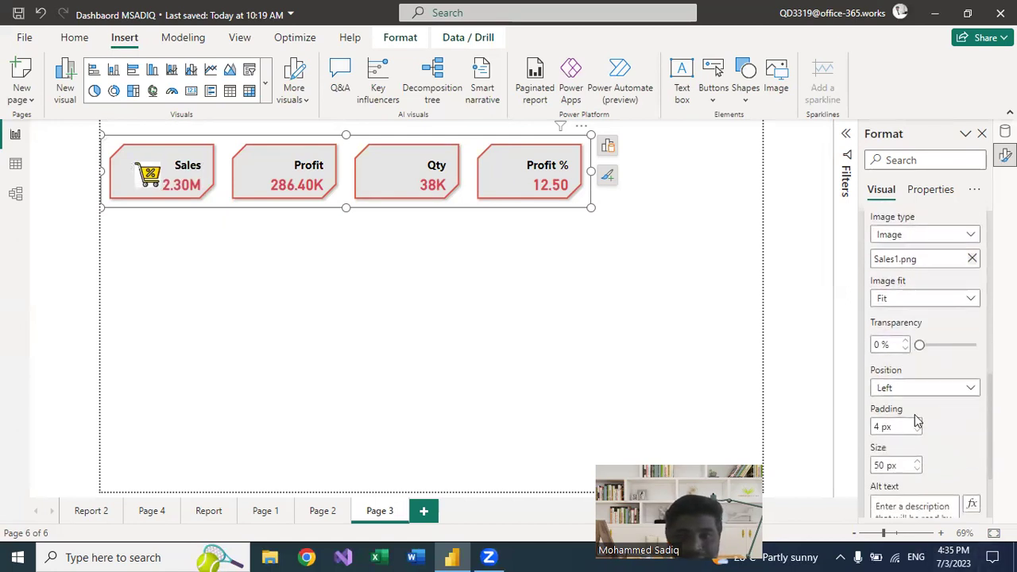
pyautogui.doubleClick(881, 466)
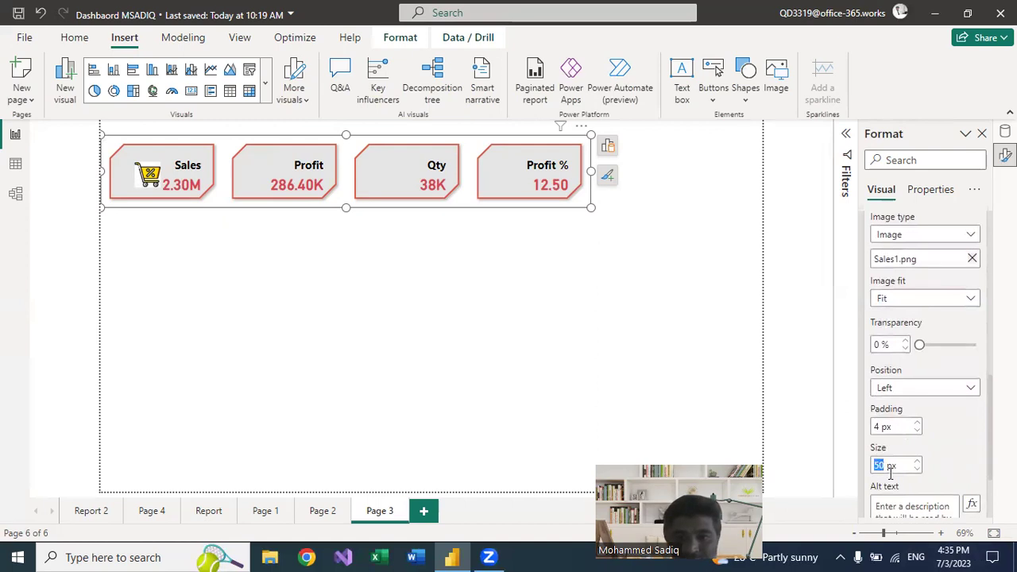
pyautogui.write('65')
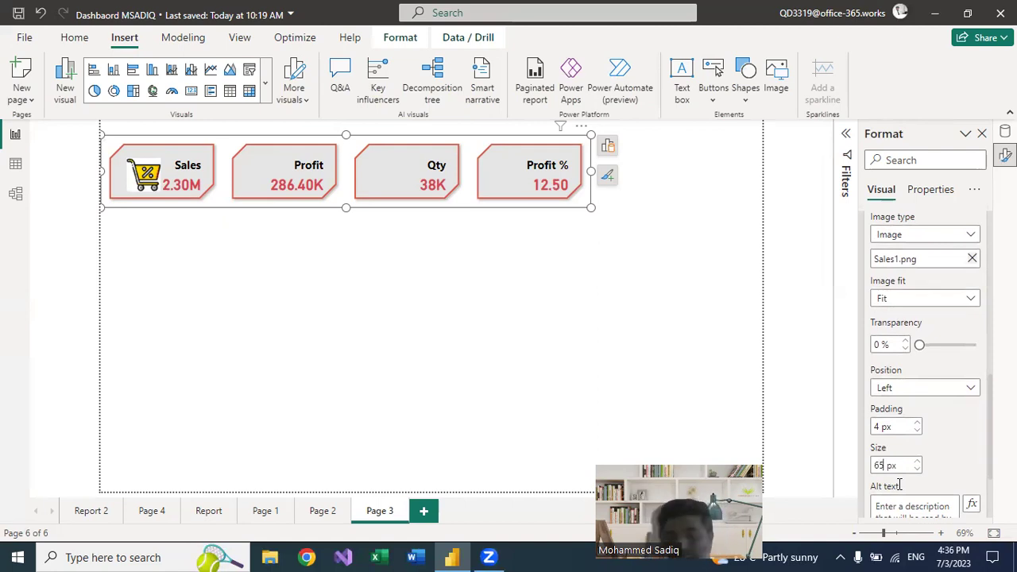
# Step: Apply the card settings to the Sum of Profit series and insert Profit1.png from the Images folder as its image
pyautogui.scroll(6, 921, 325)
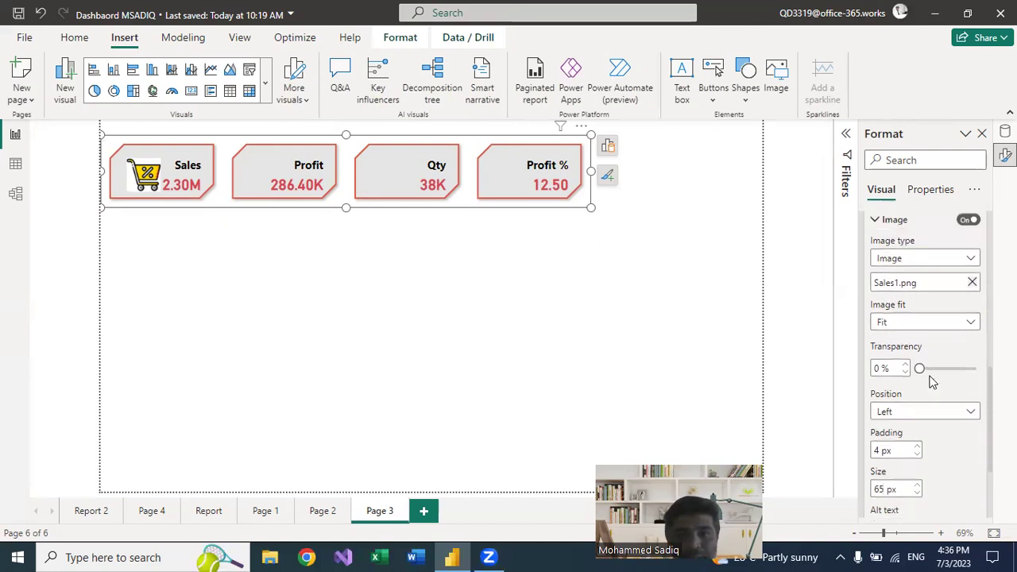
pyautogui.scroll(2, 938, 284)
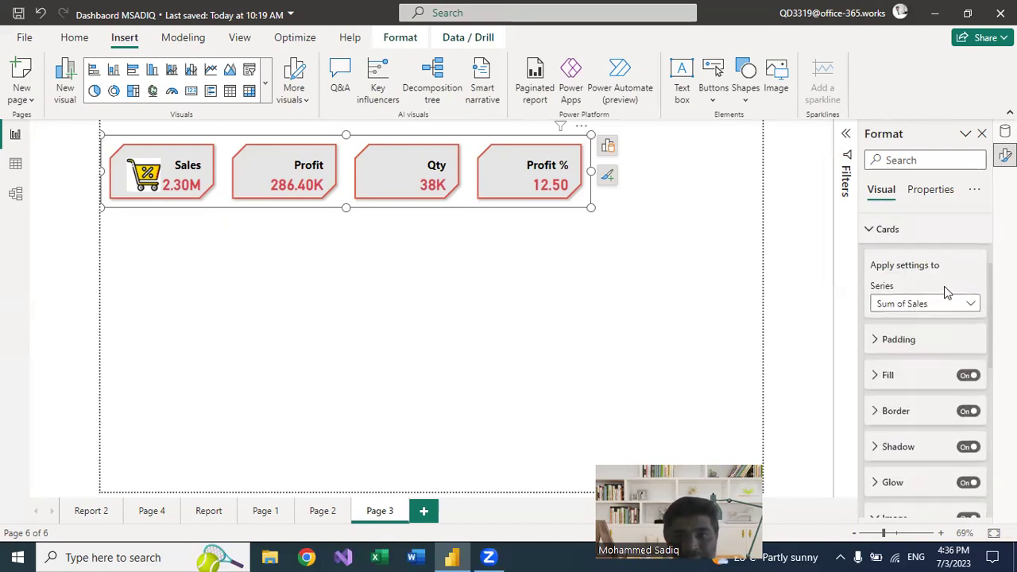
pyautogui.click(965, 305)
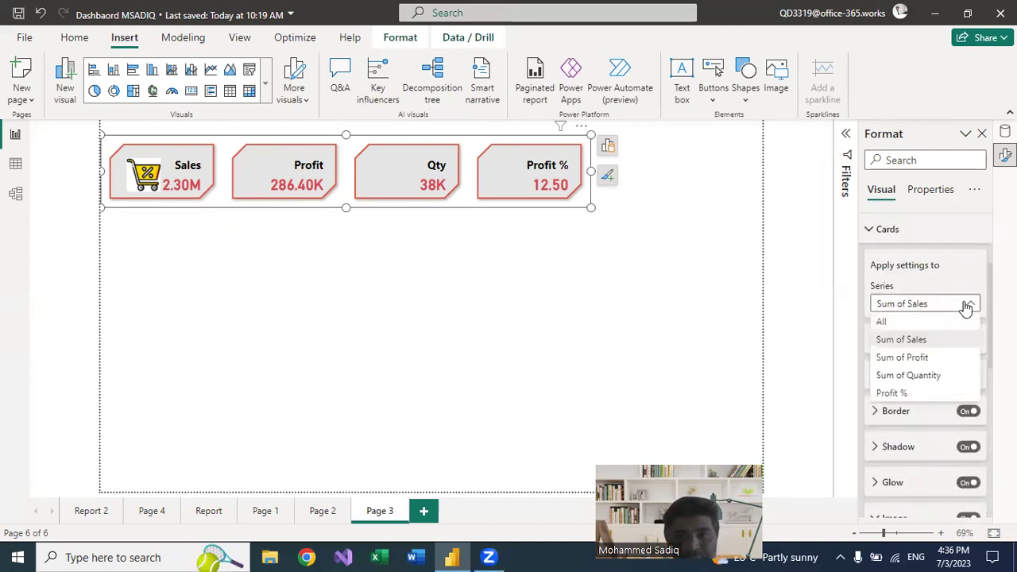
pyautogui.click(912, 358)
pyautogui.scroll(-3, 925, 429)
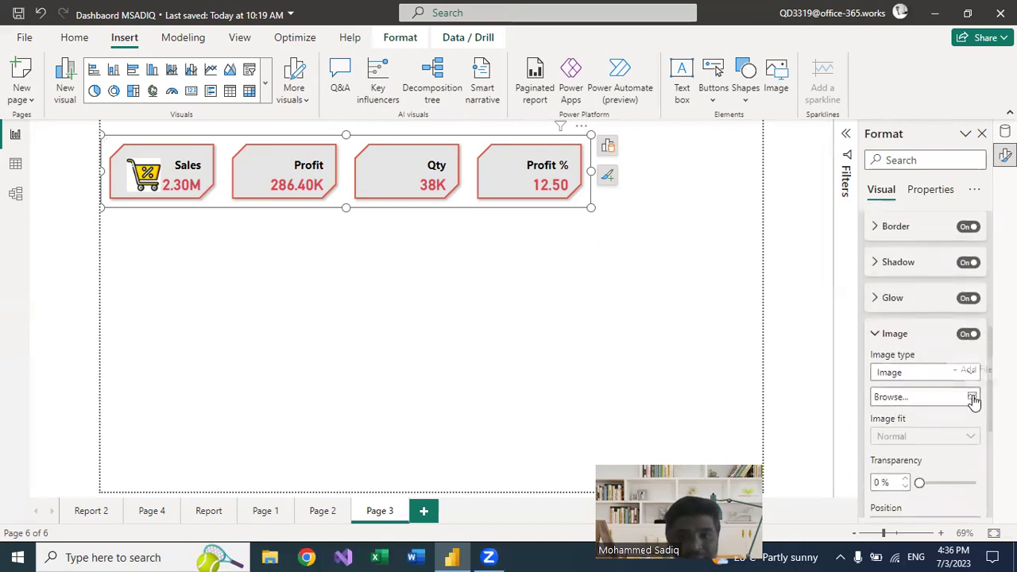
pyautogui.click(973, 397)
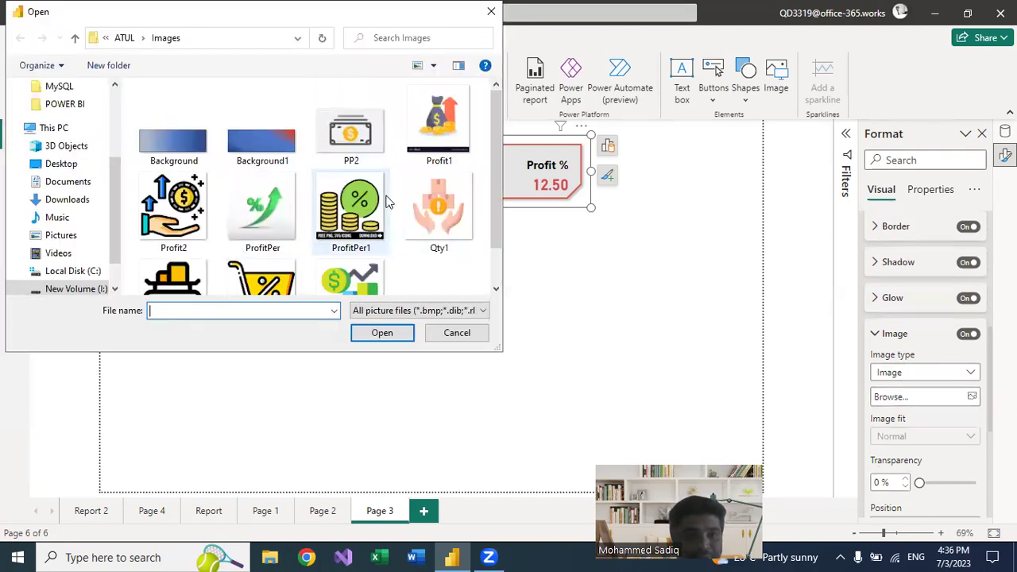
pyautogui.click(436, 125)
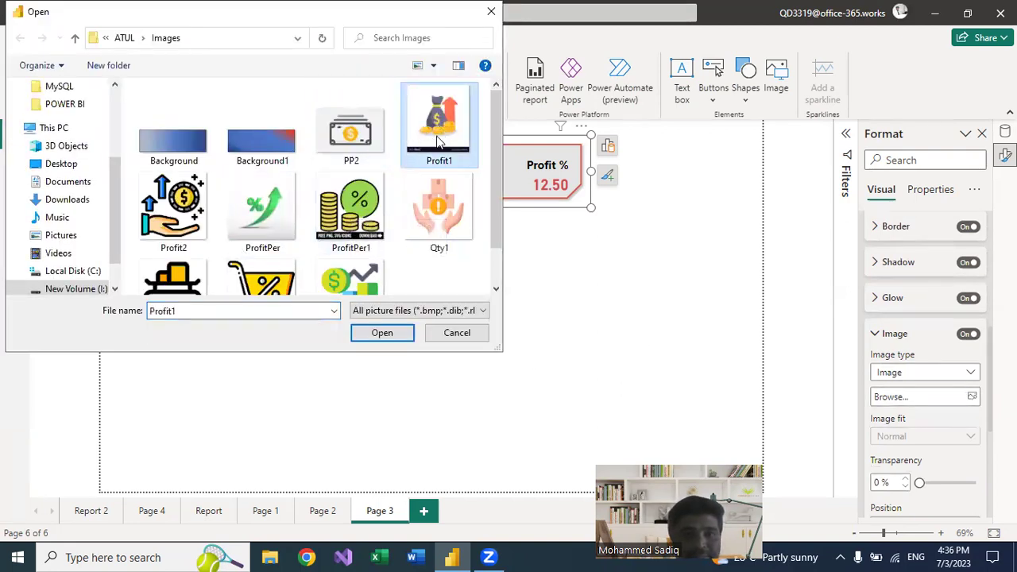
pyautogui.click(383, 333)
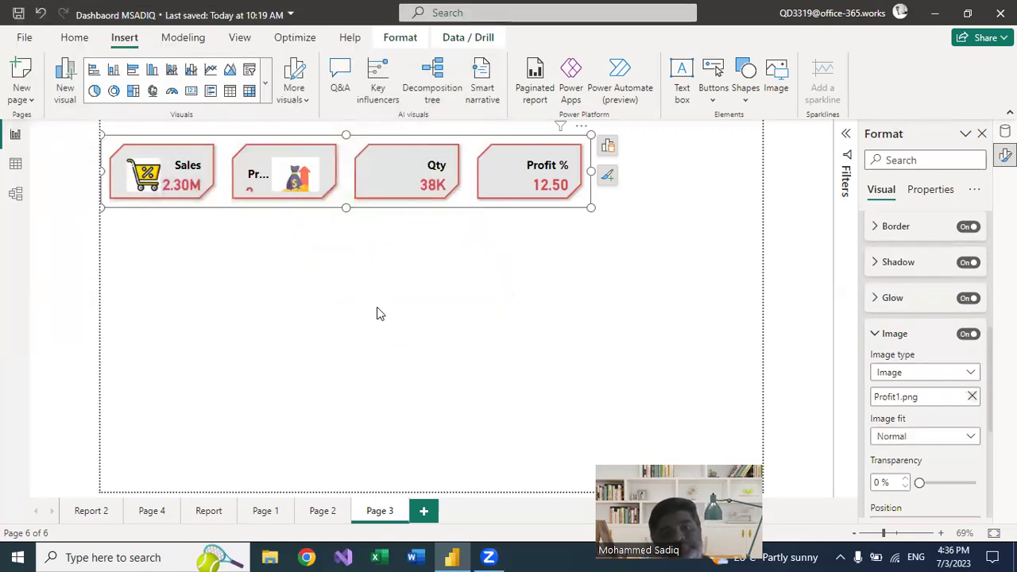
# Step: Set the Profit card's image fit to Fit and its image size to 65 px
pyautogui.click(971, 436)
pyautogui.click(881, 471)
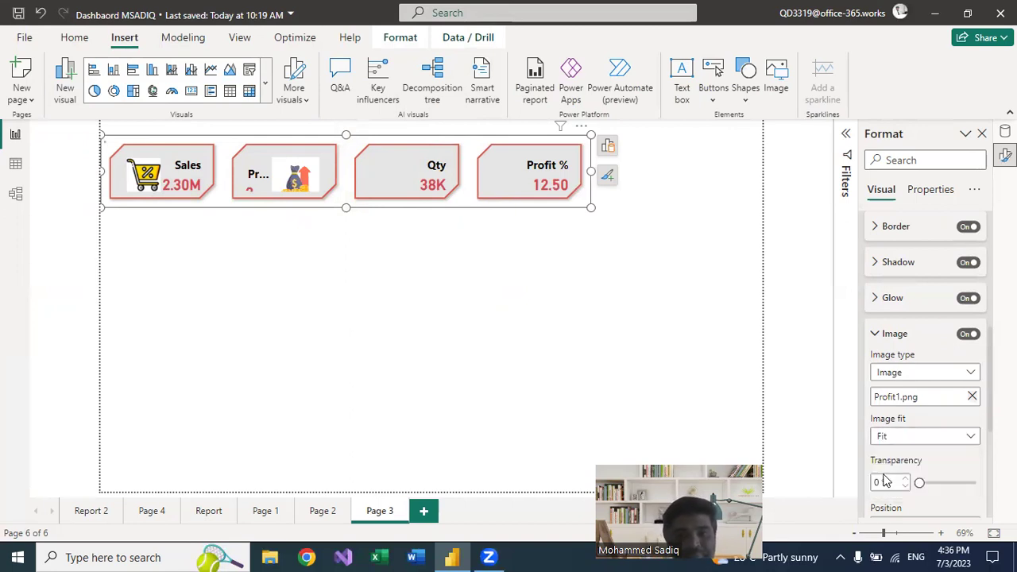
pyautogui.scroll(-3, 913, 463)
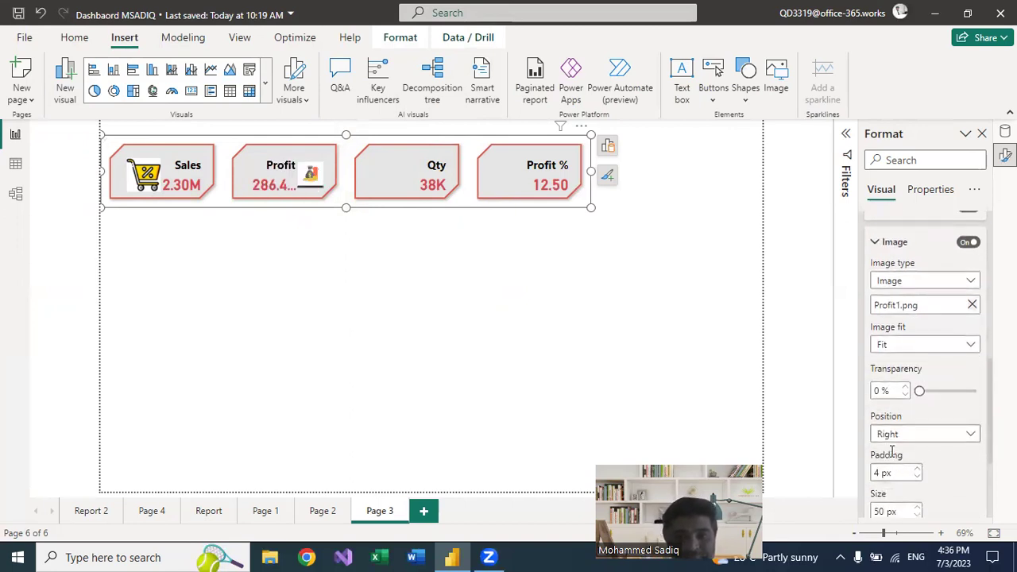
pyautogui.doubleClick(886, 465)
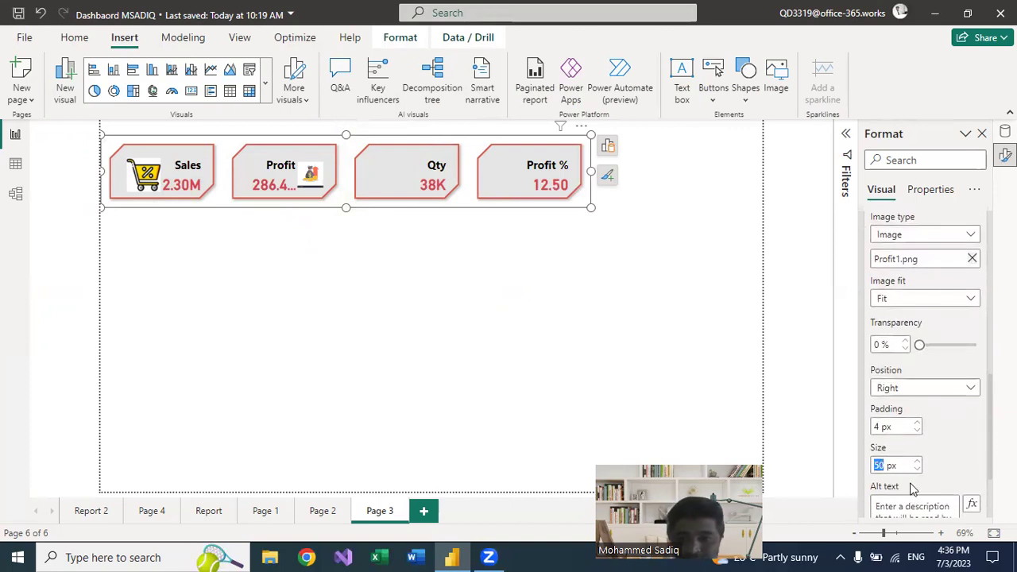
pyautogui.write('65')
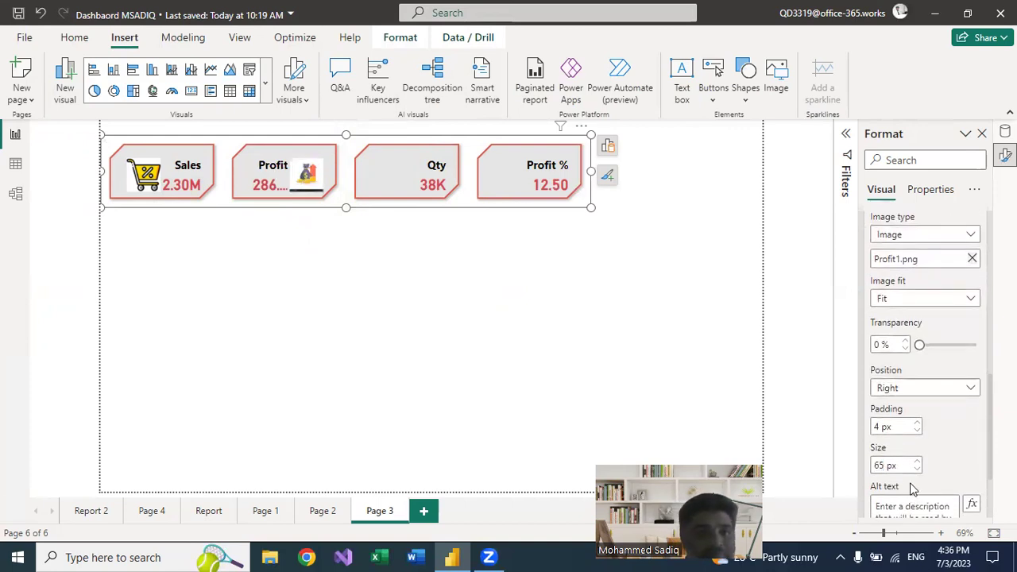
# Step: Set the Profit card's image position to Left and reduce its image size to 60 px
pyautogui.scroll(-2, 955, 373)
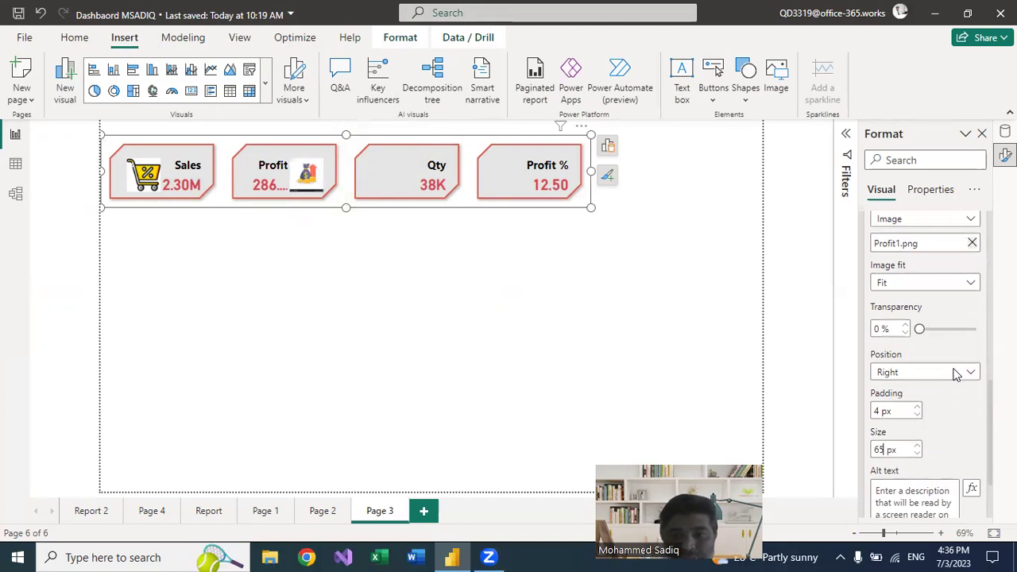
pyautogui.click(968, 343)
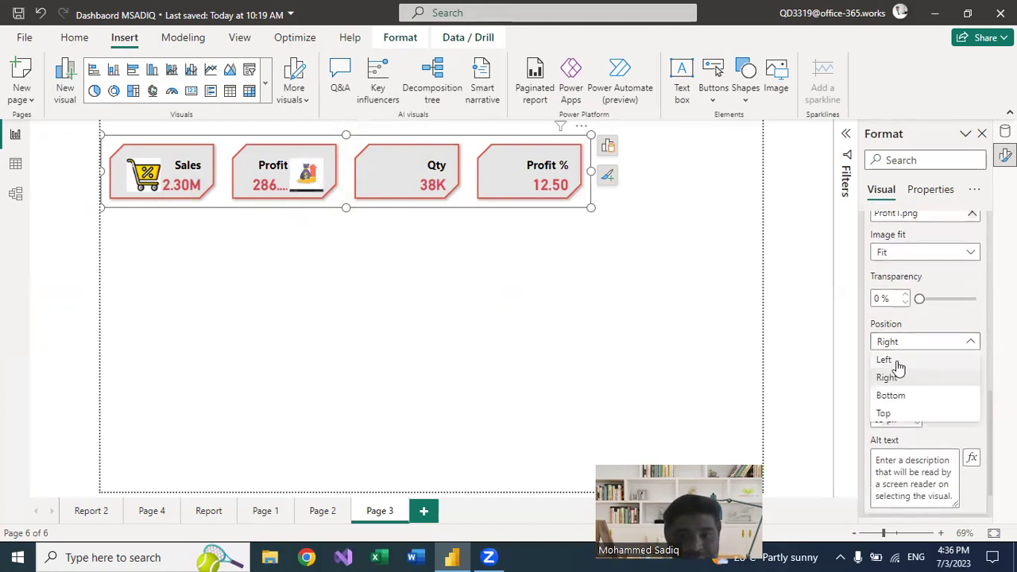
pyautogui.click(896, 362)
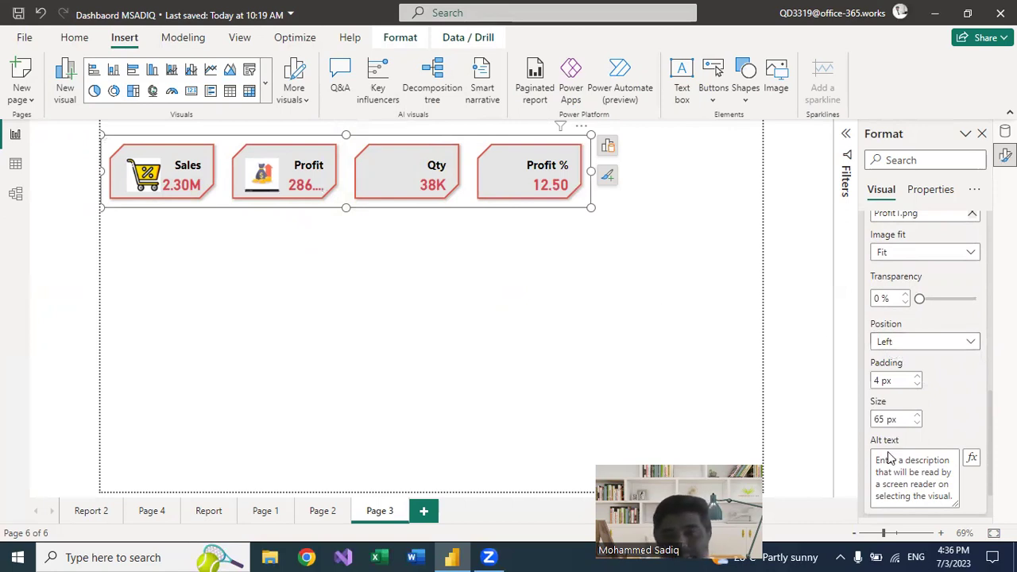
pyautogui.doubleClick(878, 418)
pyautogui.write('60')
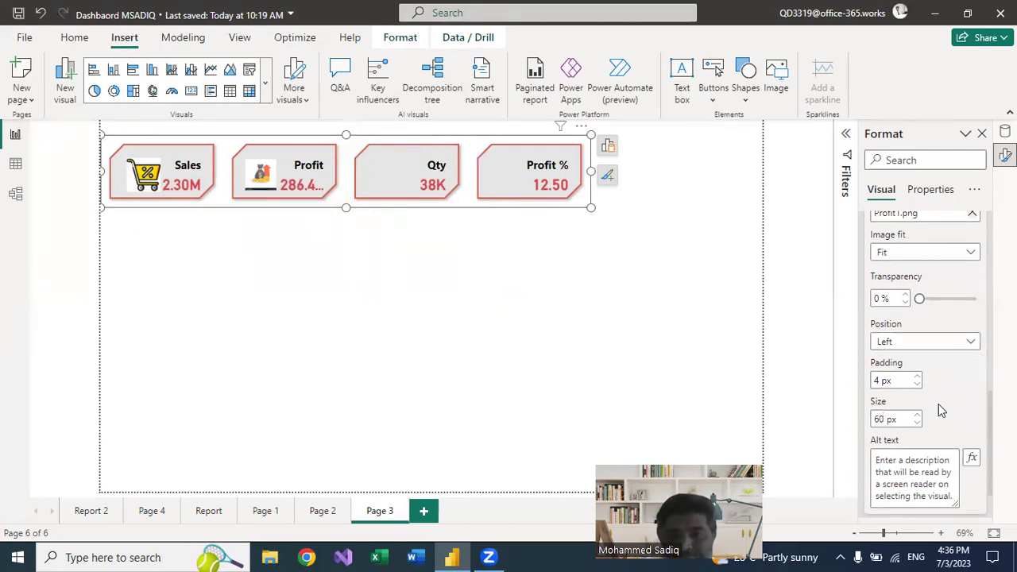
# Step: Apply the card settings to the Sum of Quantity series and insert Qty2.png from the Images folder as its image
pyautogui.scroll(3, 933, 349)
pyautogui.scroll(3, 948, 350)
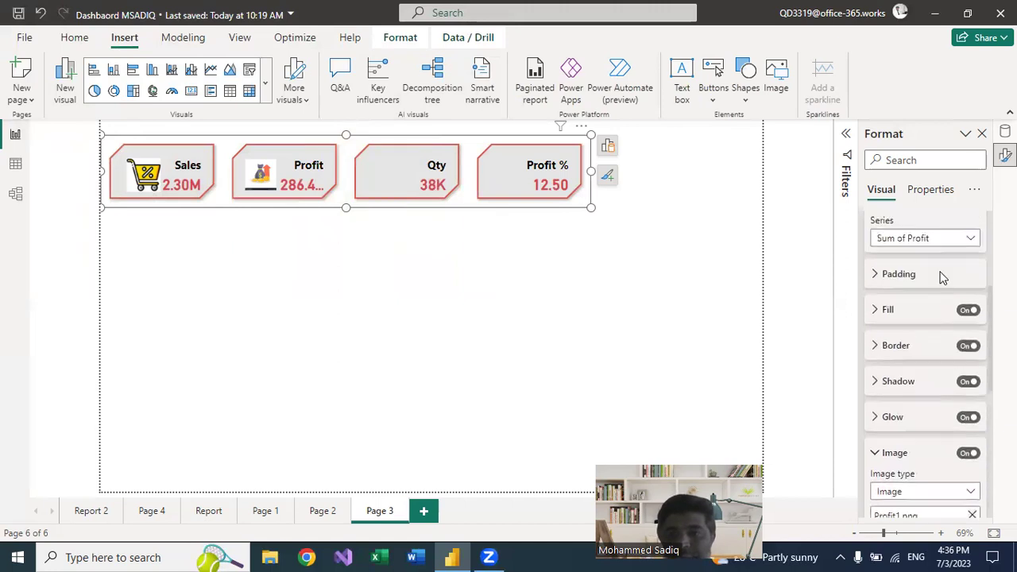
pyautogui.click(966, 258)
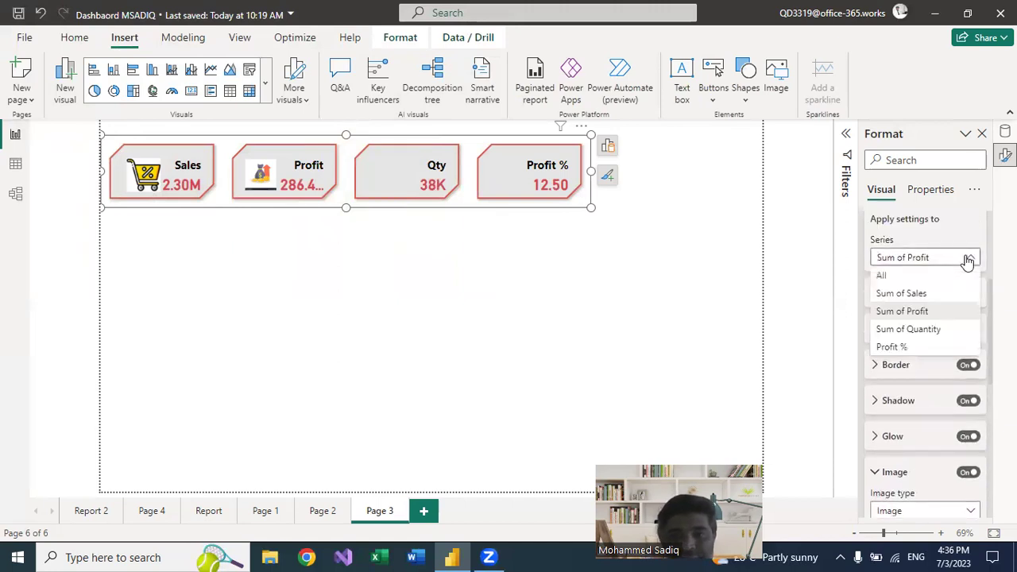
pyautogui.click(920, 334)
pyautogui.scroll(-5, 917, 362)
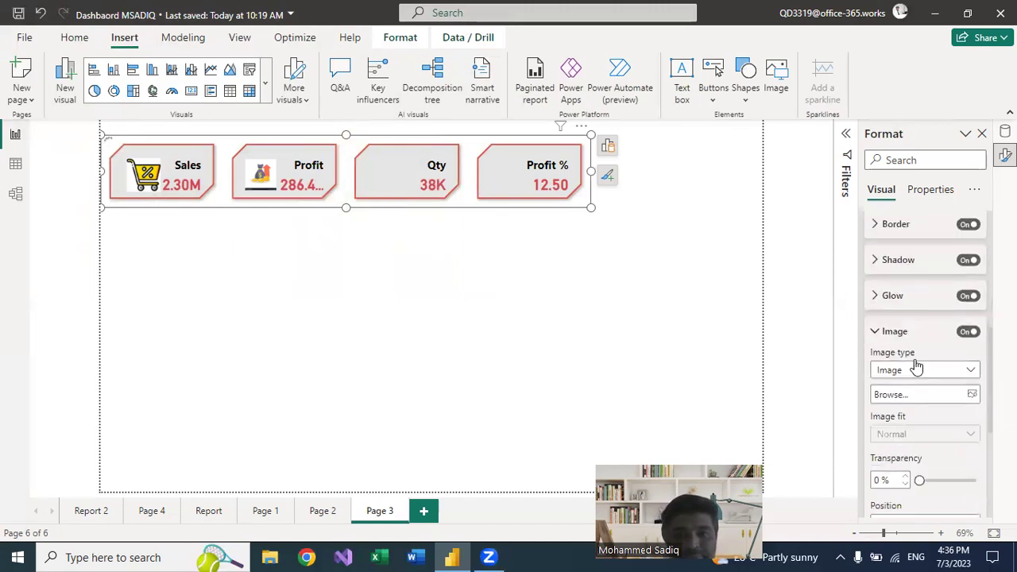
pyautogui.scroll(-2, 914, 353)
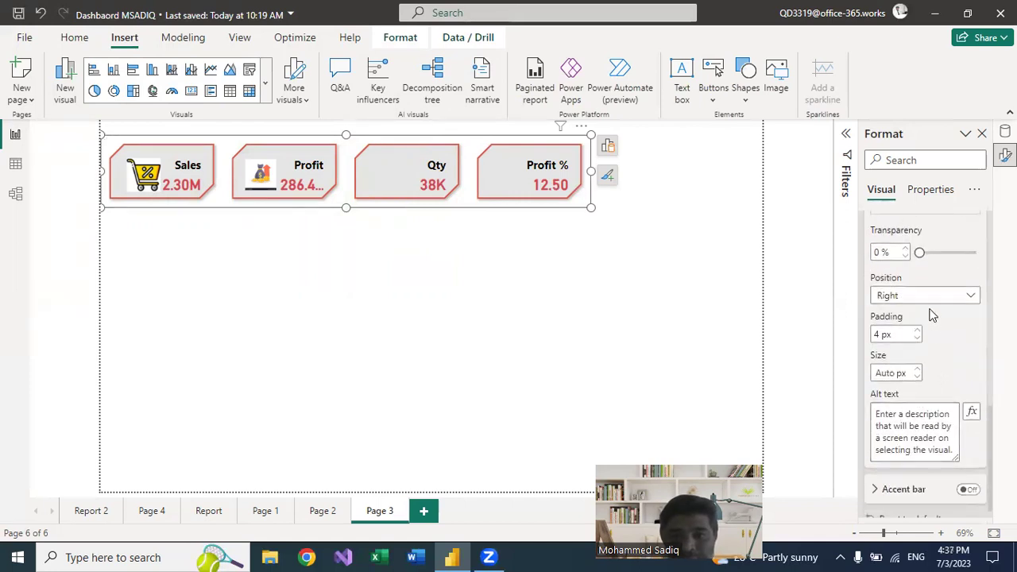
pyautogui.scroll(2, 950, 328)
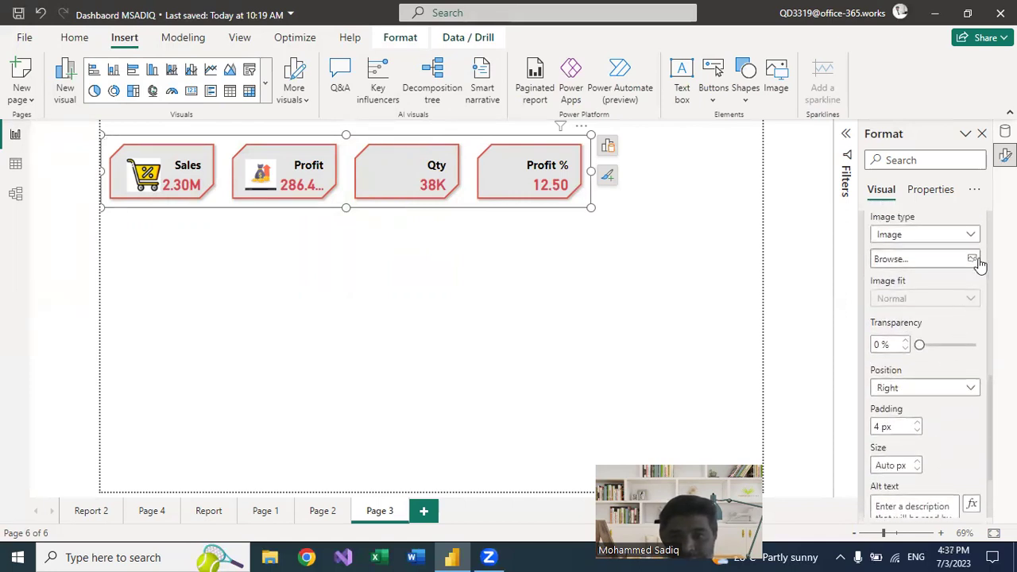
pyautogui.click(972, 259)
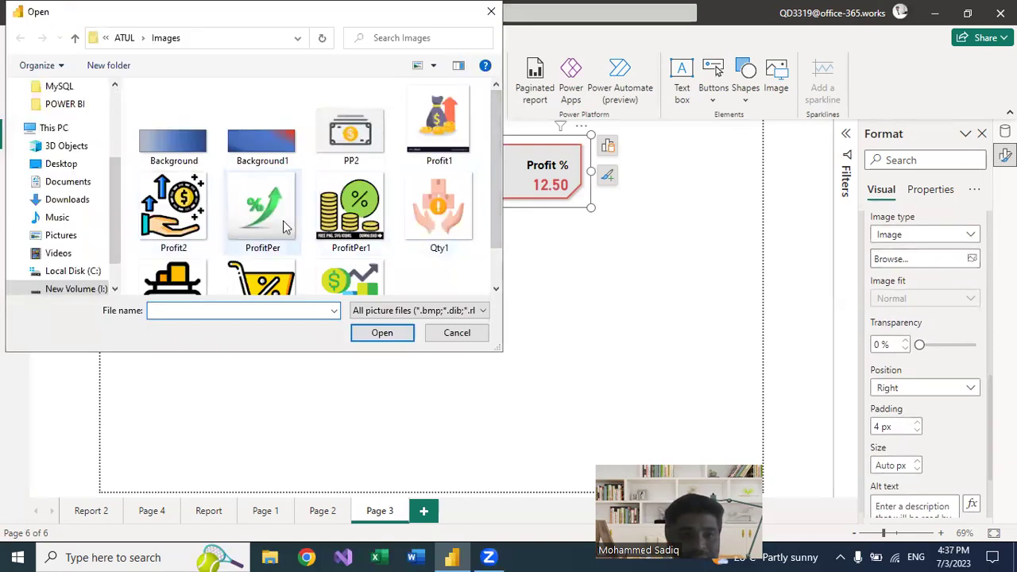
pyautogui.scroll(-1, 284, 219)
pyautogui.click(176, 250)
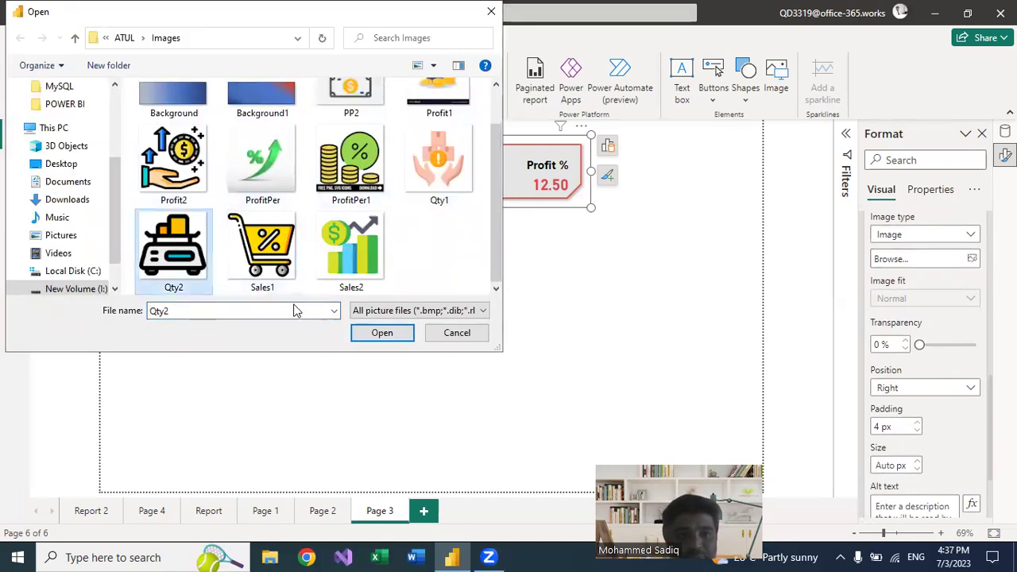
pyautogui.click(377, 333)
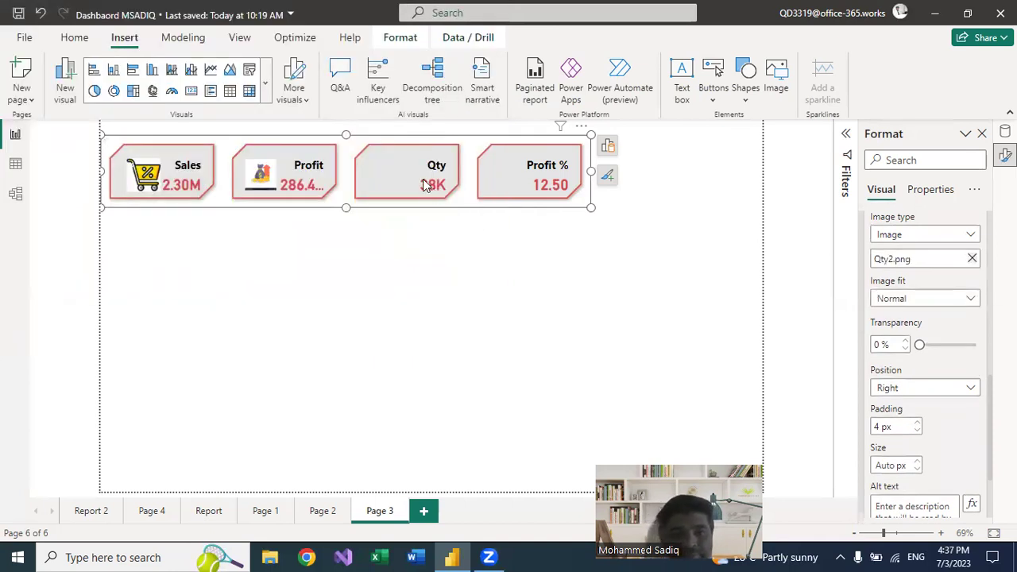
# Step: Set the Qty card's image fit to Fit
pyautogui.scroll(-4, 949, 469)
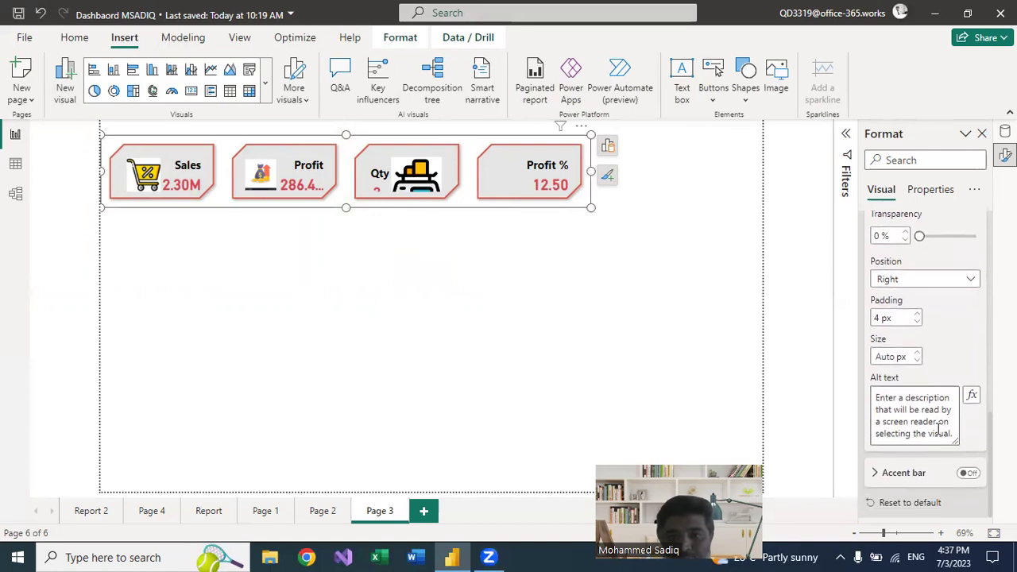
pyautogui.scroll(1, 896, 296)
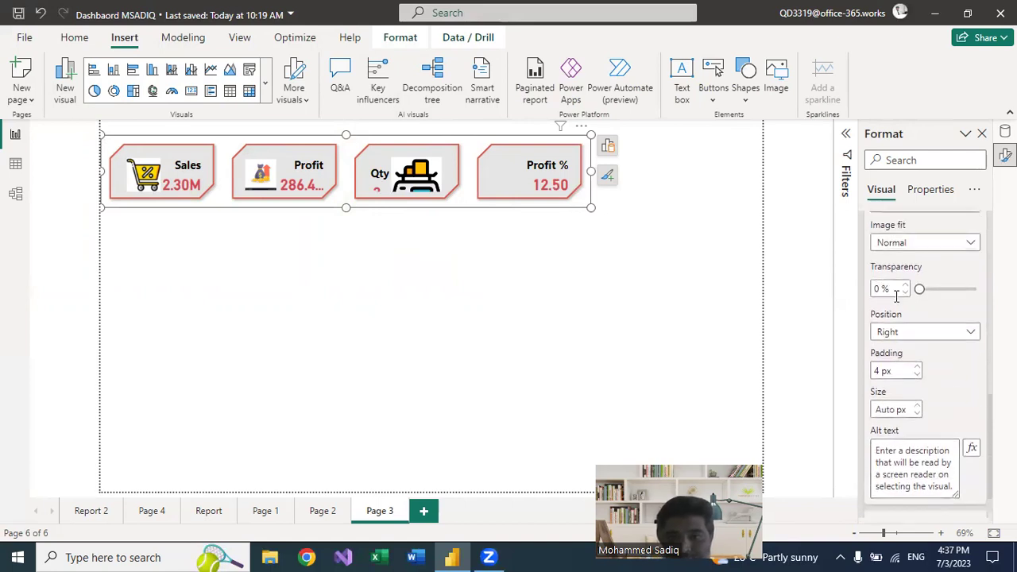
pyautogui.scroll(1, 895, 295)
pyautogui.click(912, 282)
pyautogui.click(884, 318)
# Step: Set the Qty card's image size to 60 px and its image position to Left
pyautogui.click(883, 449)
pyautogui.doubleClick(879, 449)
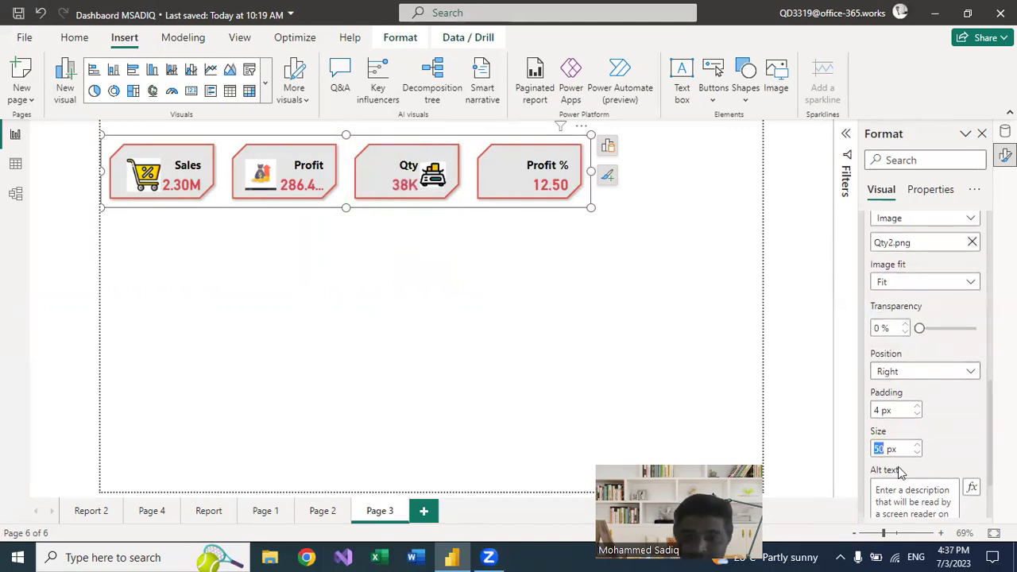
pyautogui.write('60')
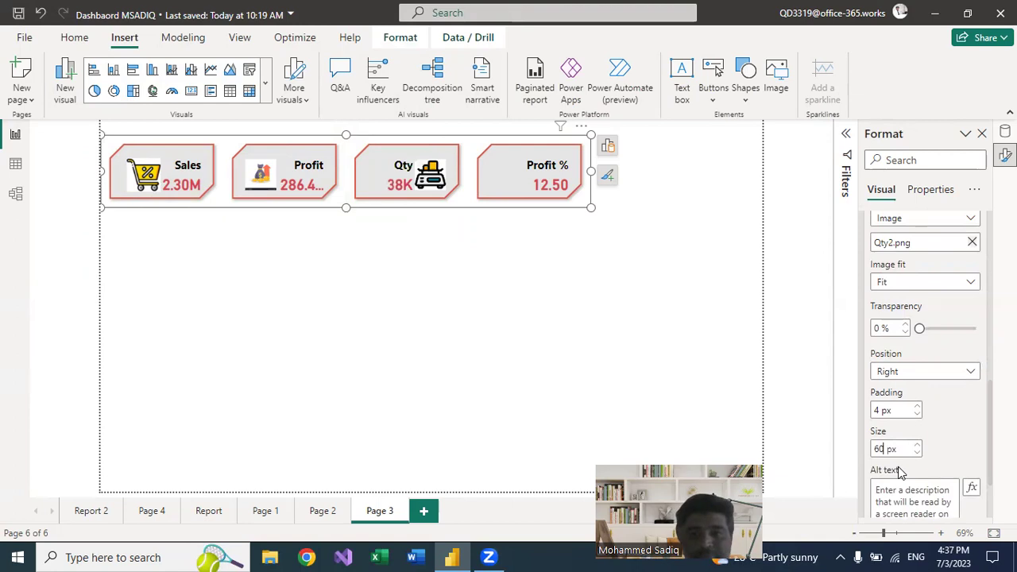
pyautogui.click(919, 369)
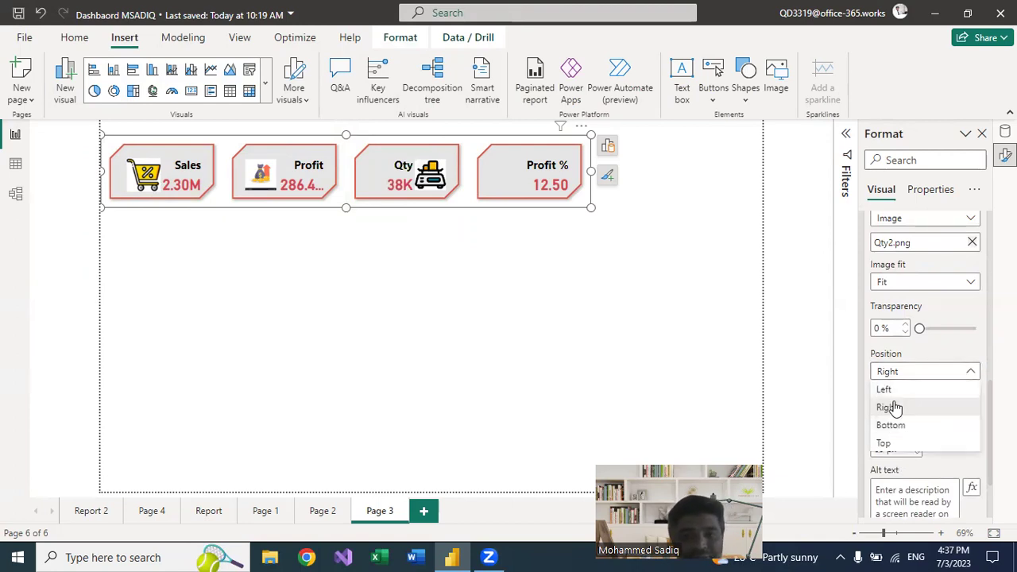
pyautogui.click(878, 369)
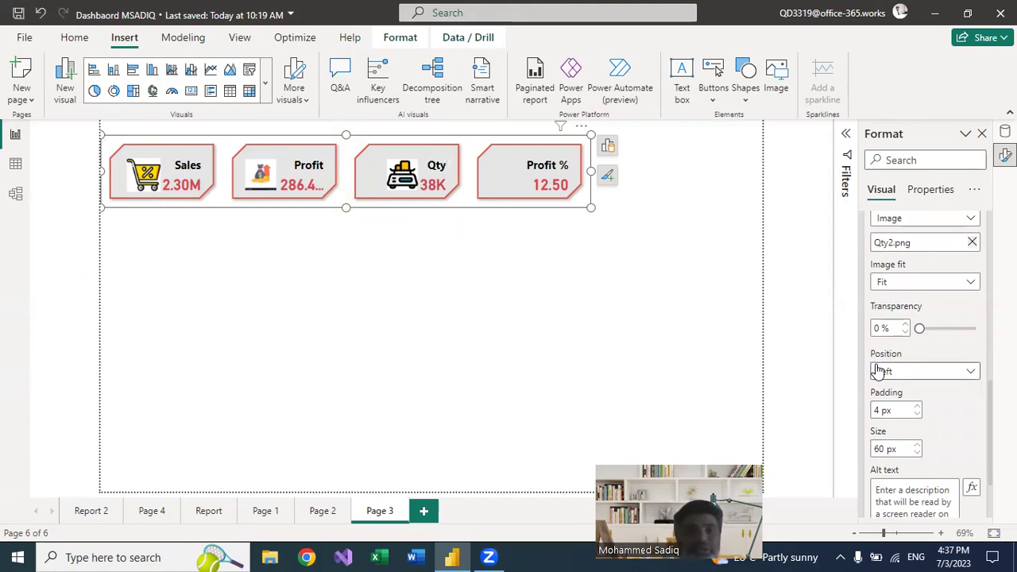
# Step: Try the Bottom position for the Qty card's image and return it to Left
pyautogui.click(877, 371)
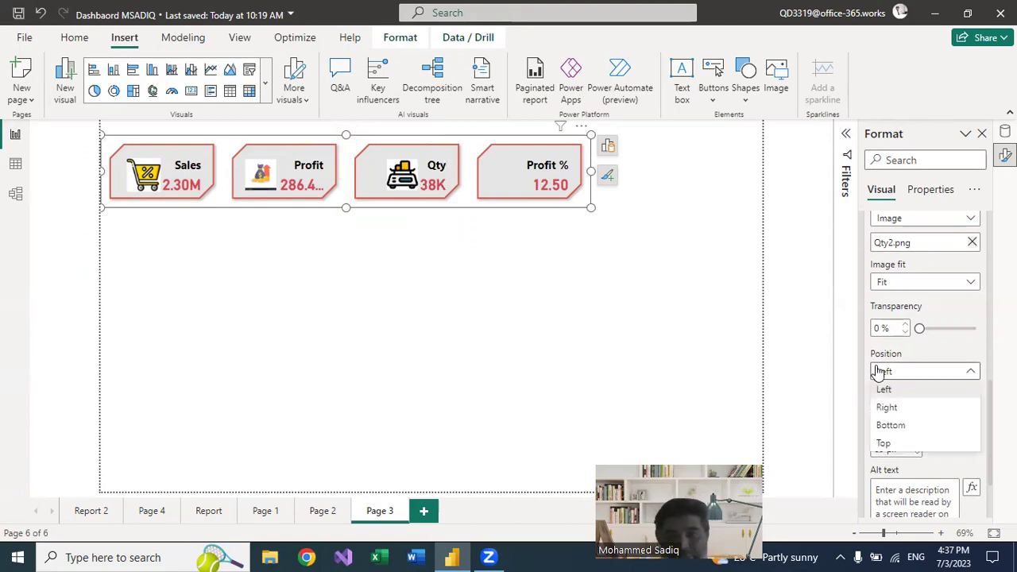
pyautogui.click(890, 425)
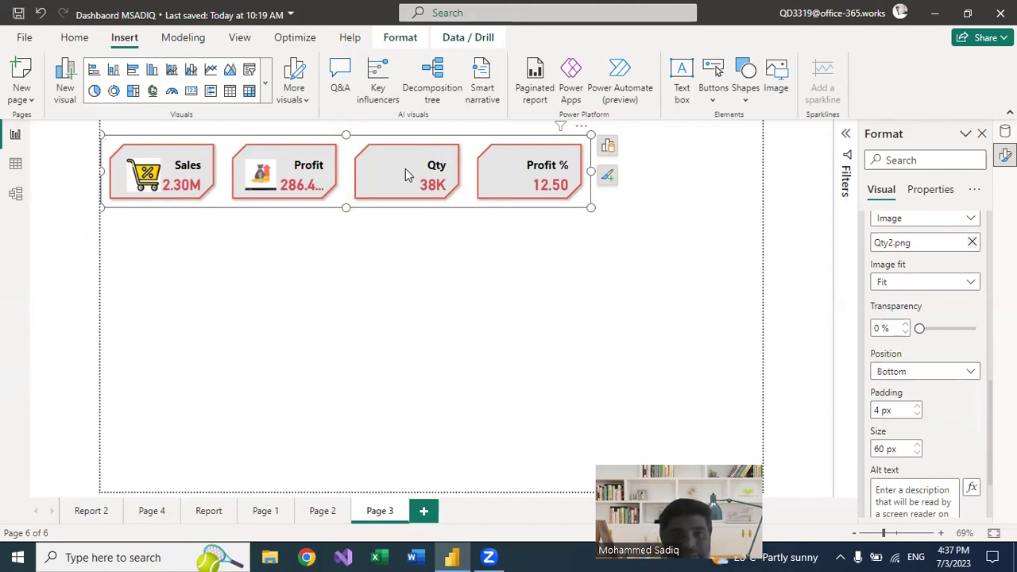
pyautogui.click(946, 372)
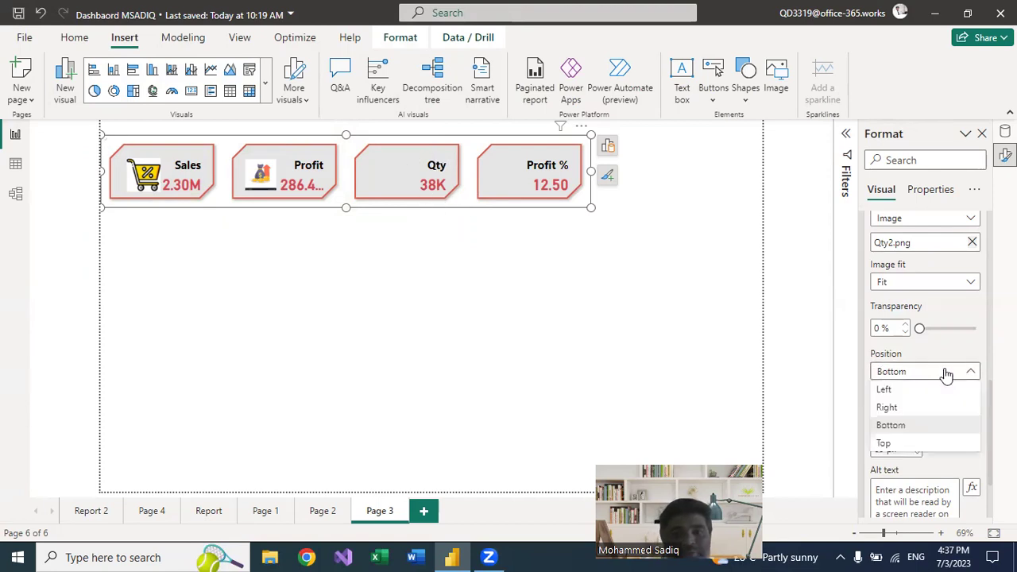
pyautogui.click(886, 388)
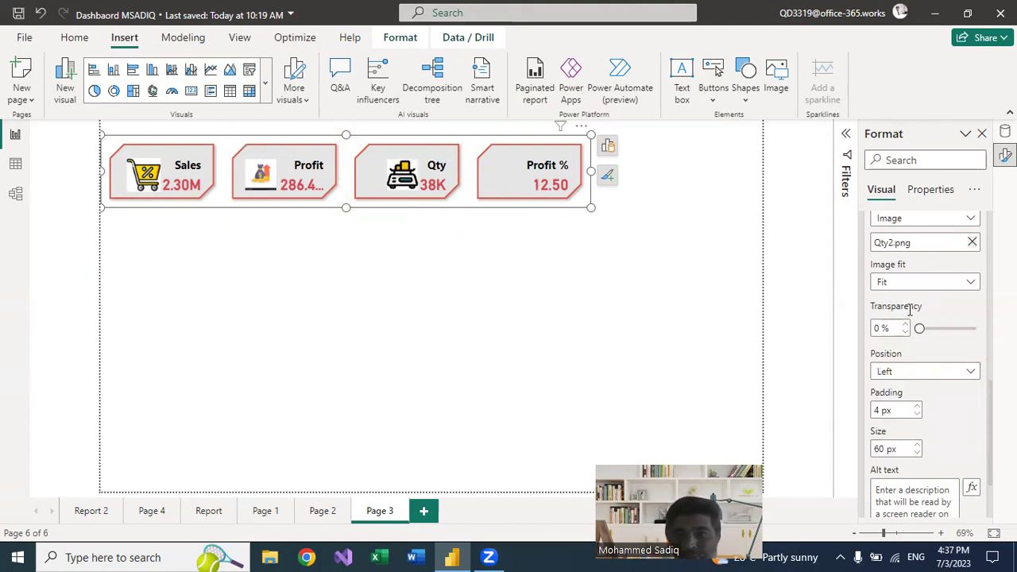
# Step: Apply the card settings to the Profit % series and insert ProfitPer.jpg from the Images folder as its image
pyautogui.scroll(1, 947, 313)
pyautogui.scroll(4, 947, 313)
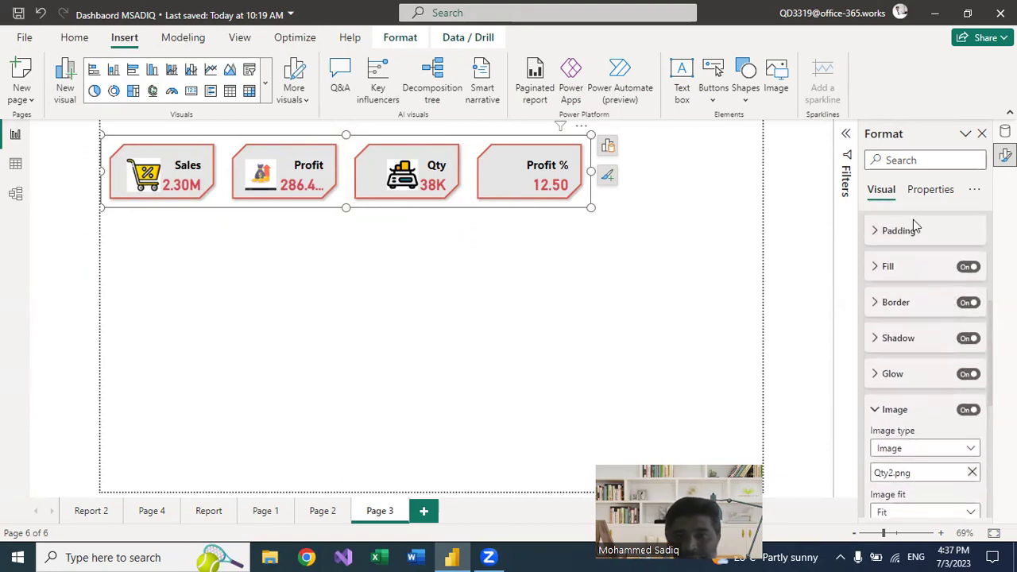
pyautogui.scroll(1, 914, 220)
pyautogui.click(964, 240)
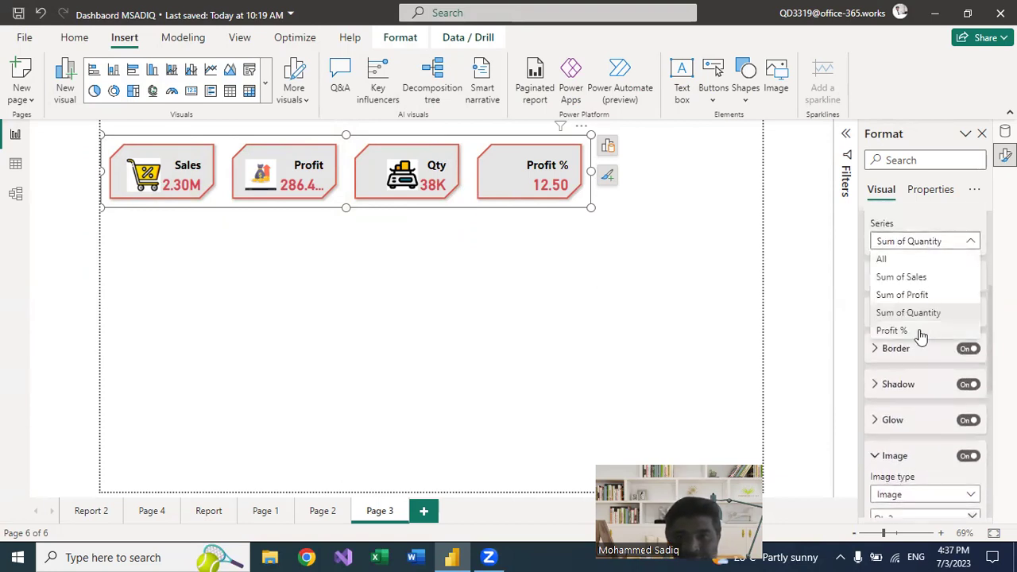
pyautogui.click(918, 332)
pyautogui.scroll(-5, 917, 349)
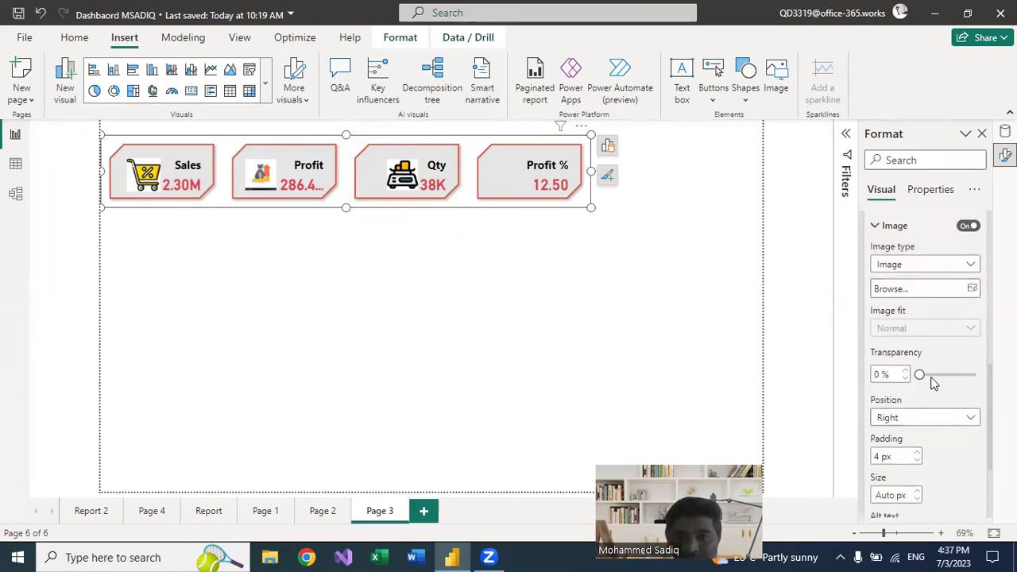
pyautogui.click(972, 291)
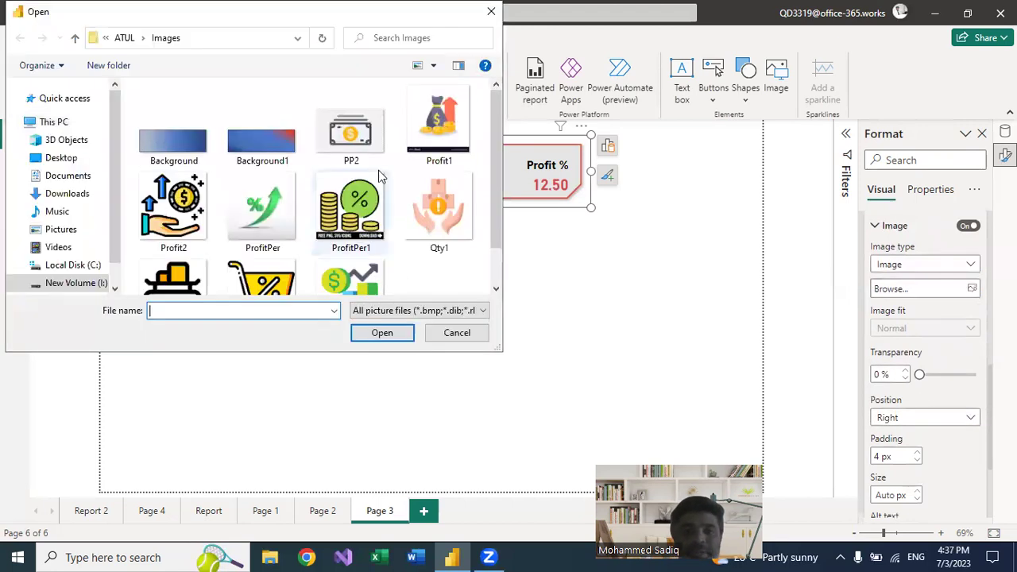
pyautogui.click(262, 208)
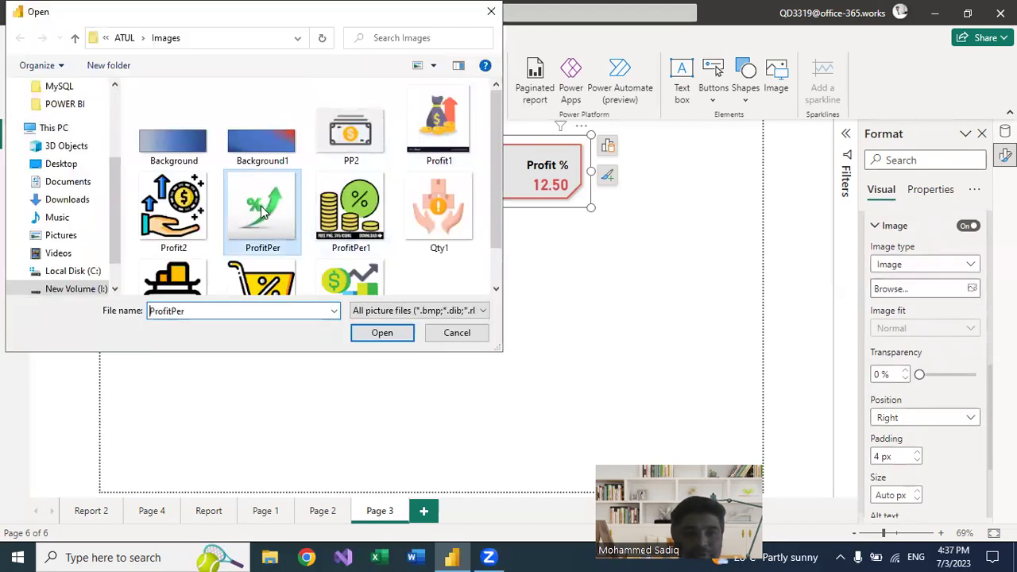
pyautogui.click(359, 332)
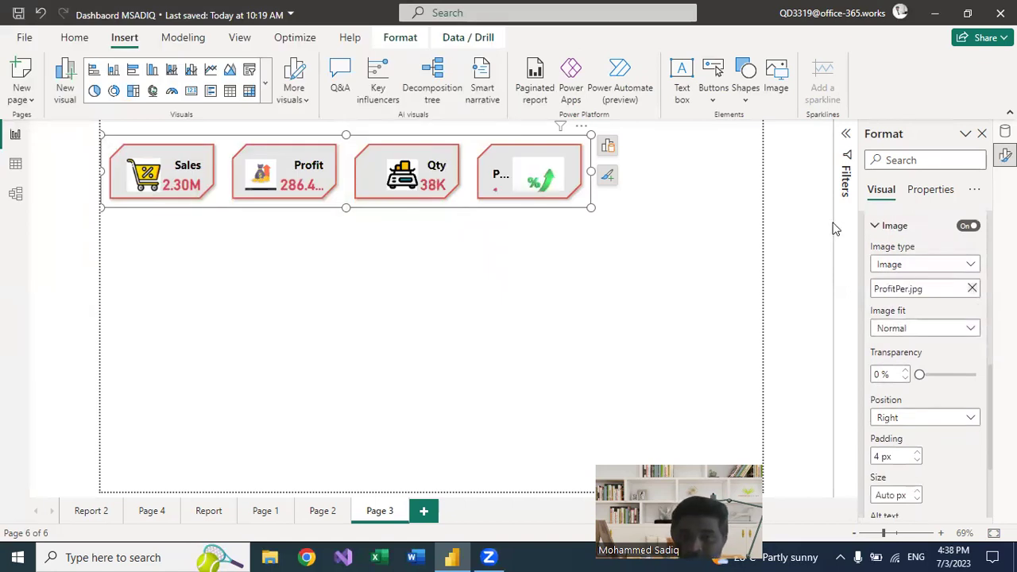
# Step: Set the Profit % card's image position to Left
pyautogui.click(962, 418)
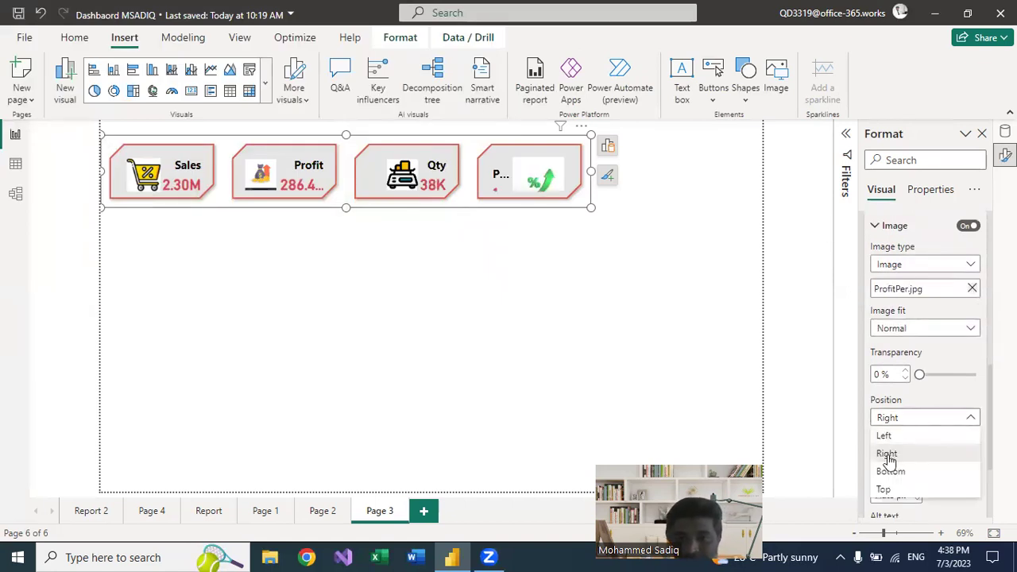
pyautogui.click(889, 445)
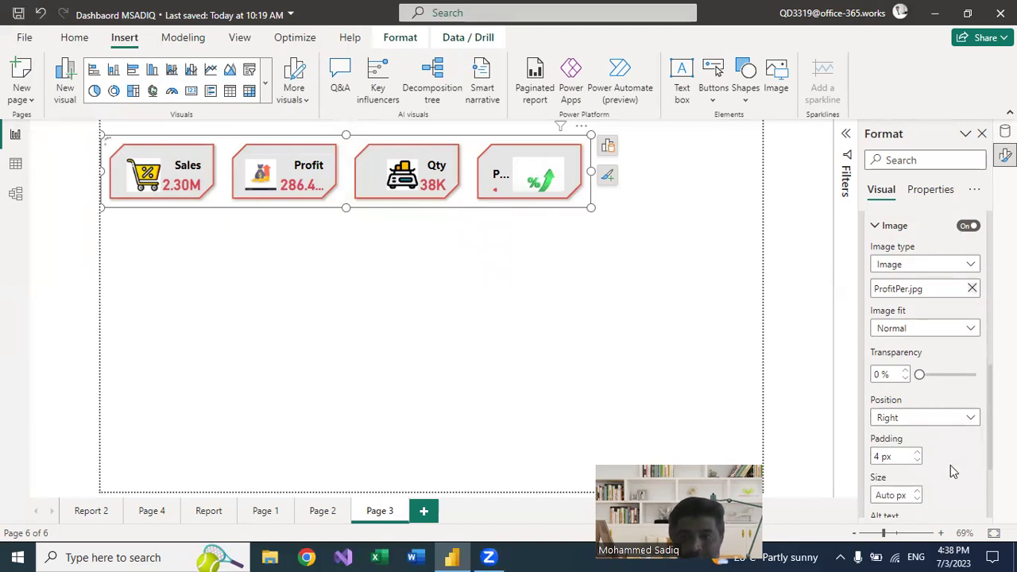
pyautogui.scroll(-1, 914, 468)
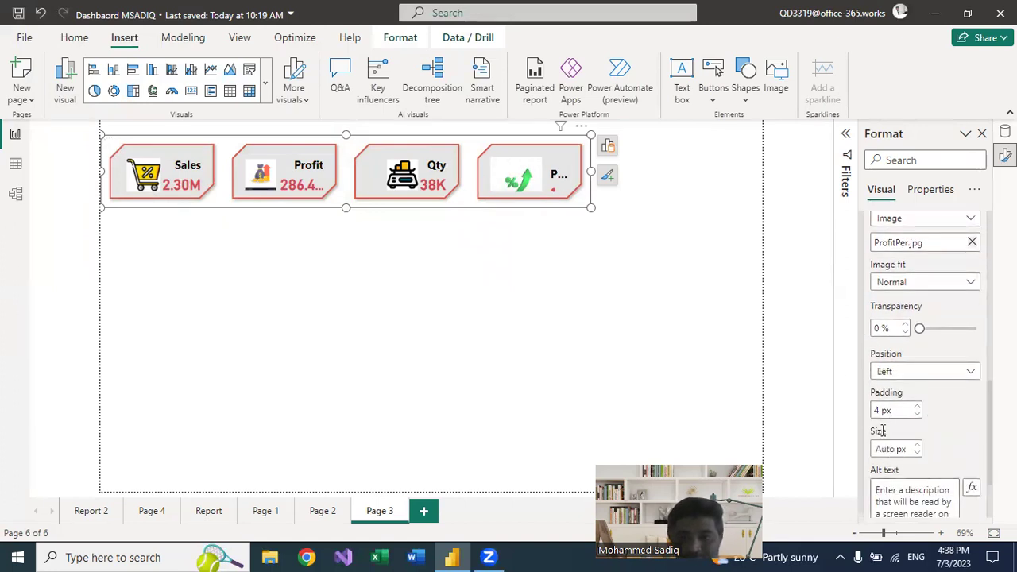
# Step: Set the Profit % card's image fit to Fit and its image size to 60 px
pyautogui.scroll(-2, 906, 429)
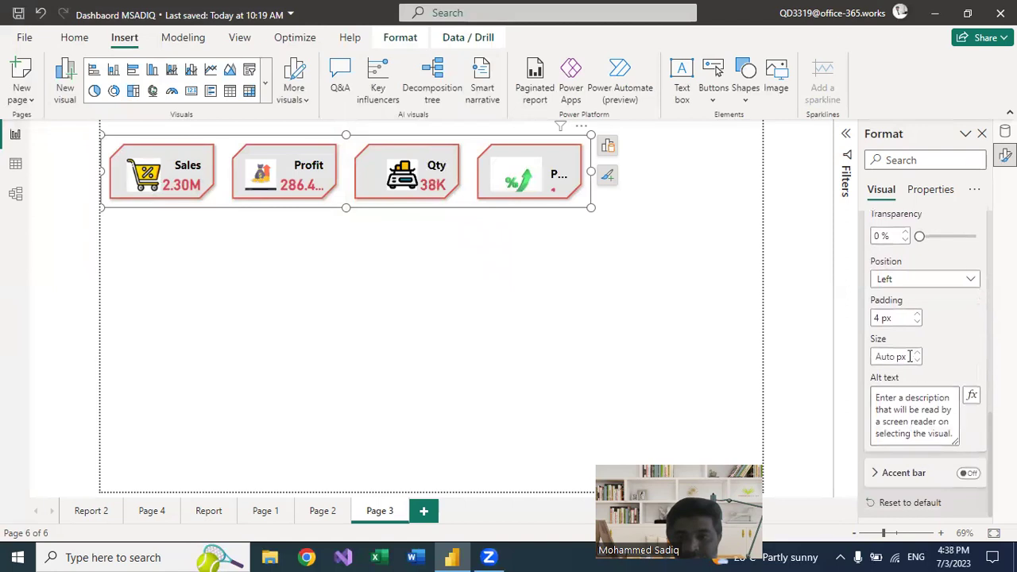
pyautogui.scroll(1, 943, 342)
pyautogui.scroll(1, 937, 318)
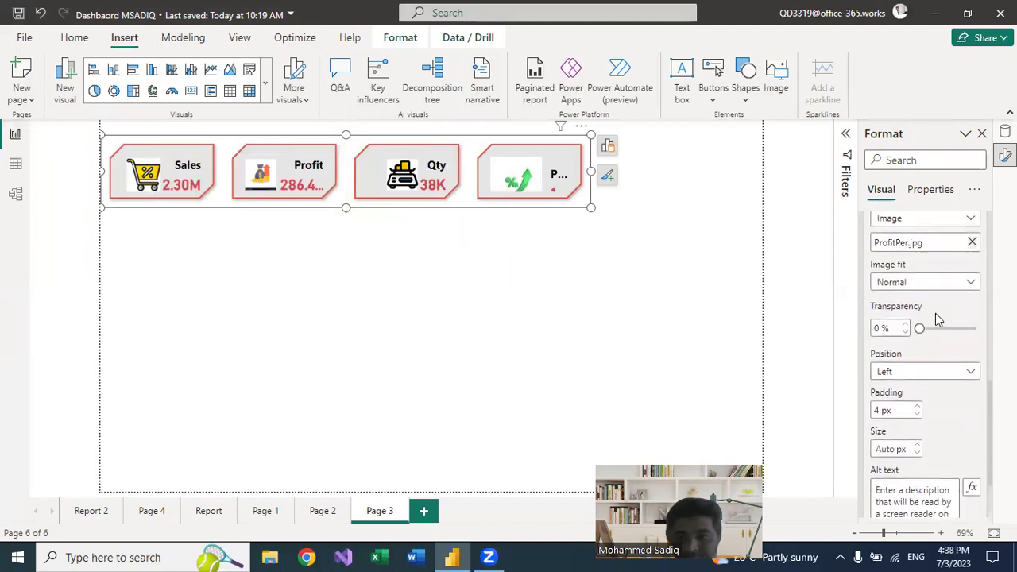
pyautogui.click(935, 281)
pyautogui.click(901, 318)
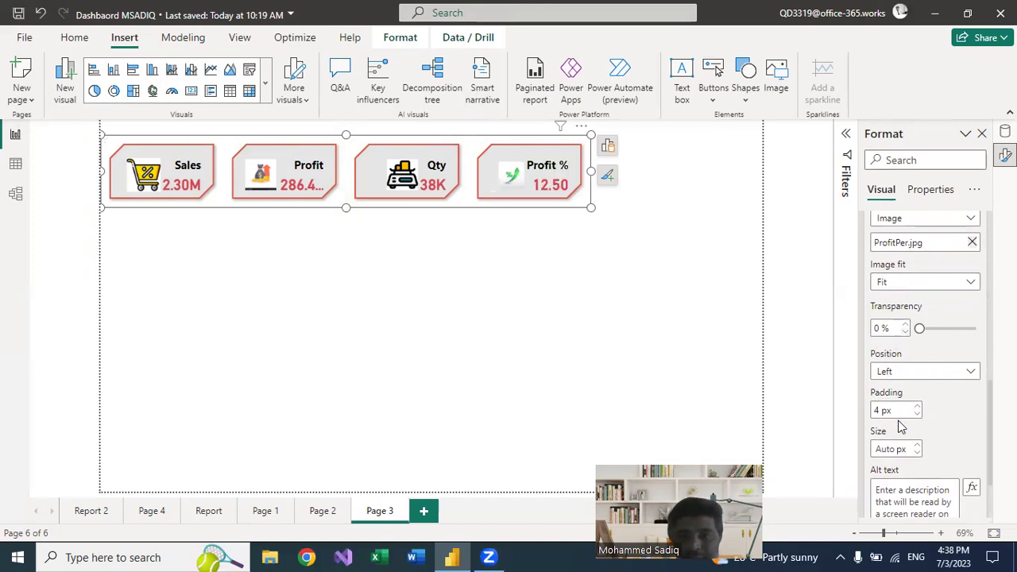
pyautogui.click(891, 447)
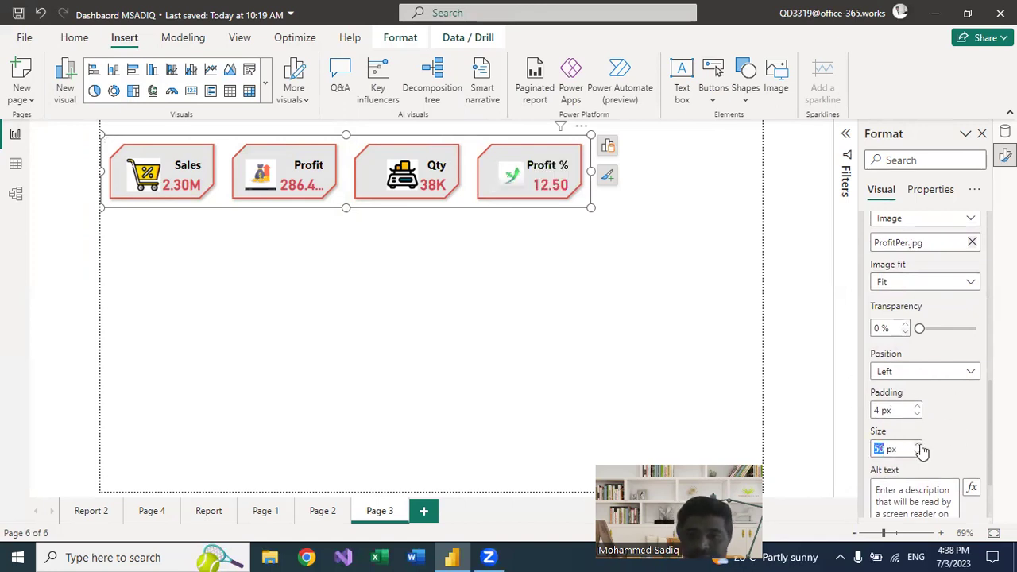
pyautogui.write('60')
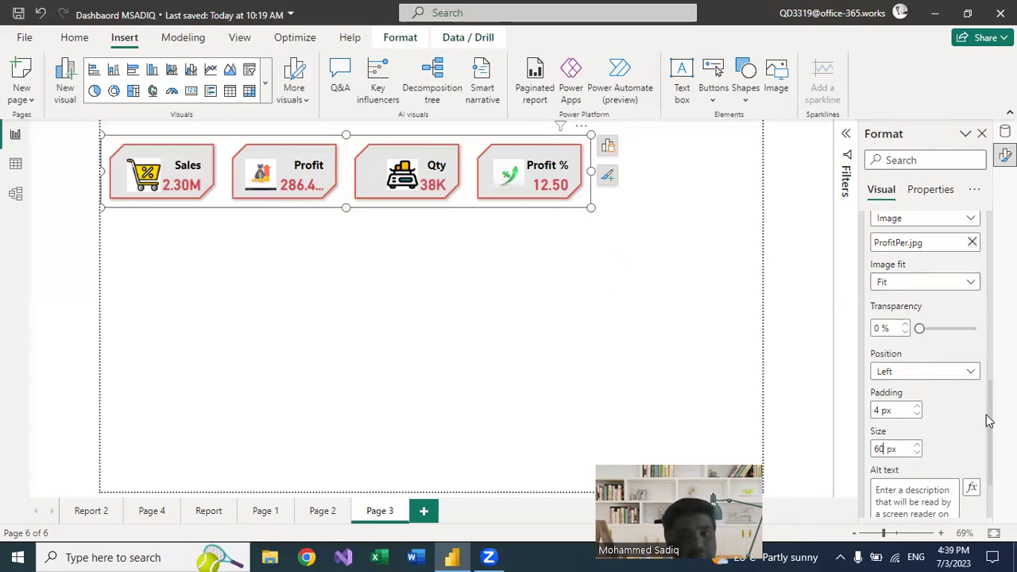
pyautogui.scroll(5, 969, 413)
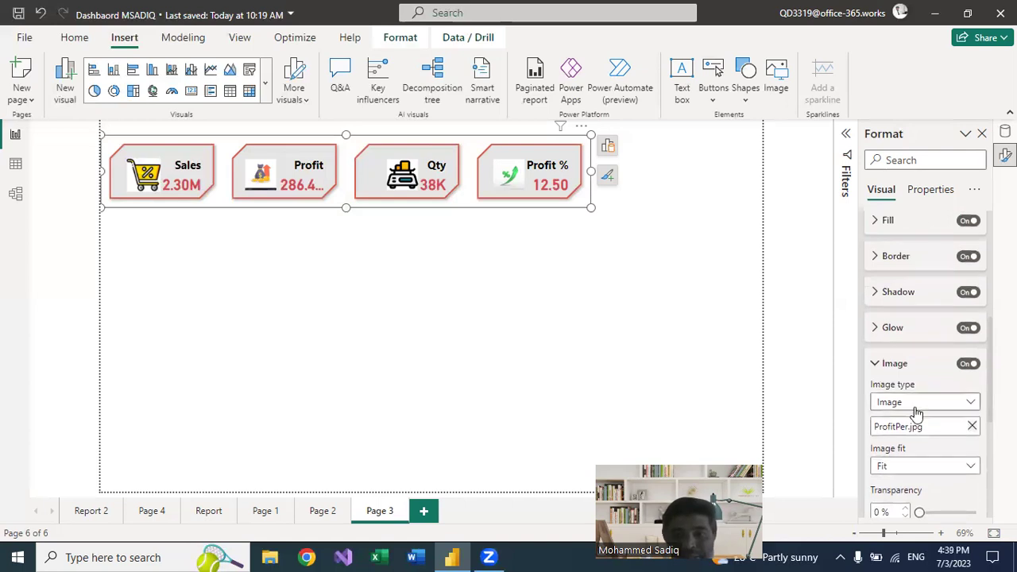
pyautogui.click(874, 363)
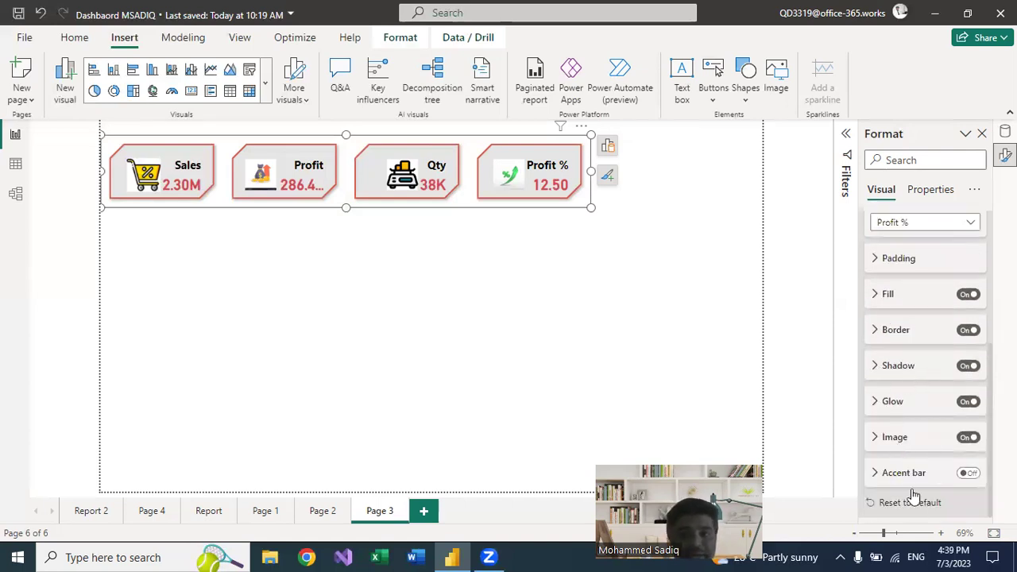
# Step: Open the conditional formatting settings for the fill color of the Profit % series
pyautogui.scroll(4, 901, 348)
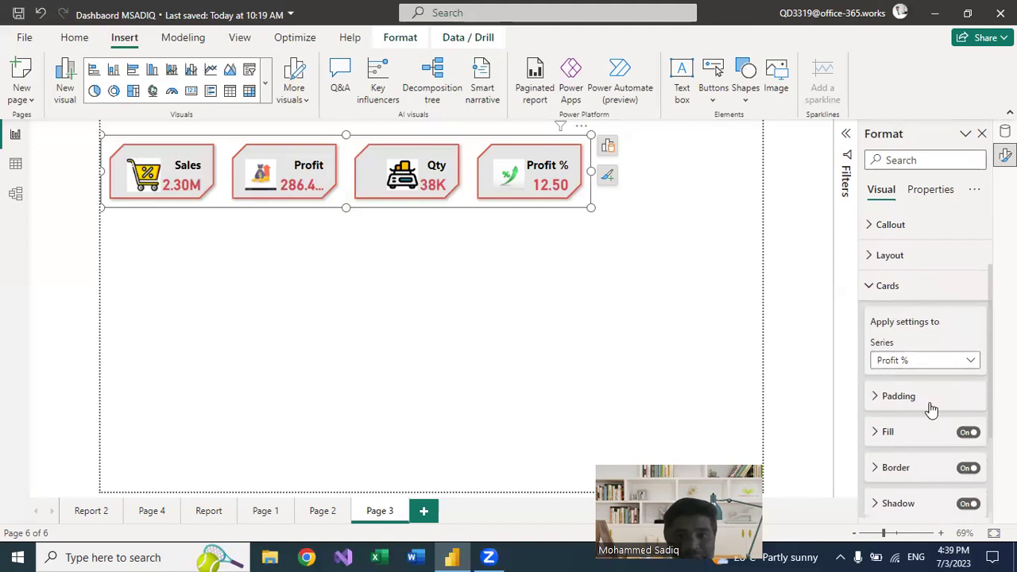
pyautogui.scroll(-1, 935, 378)
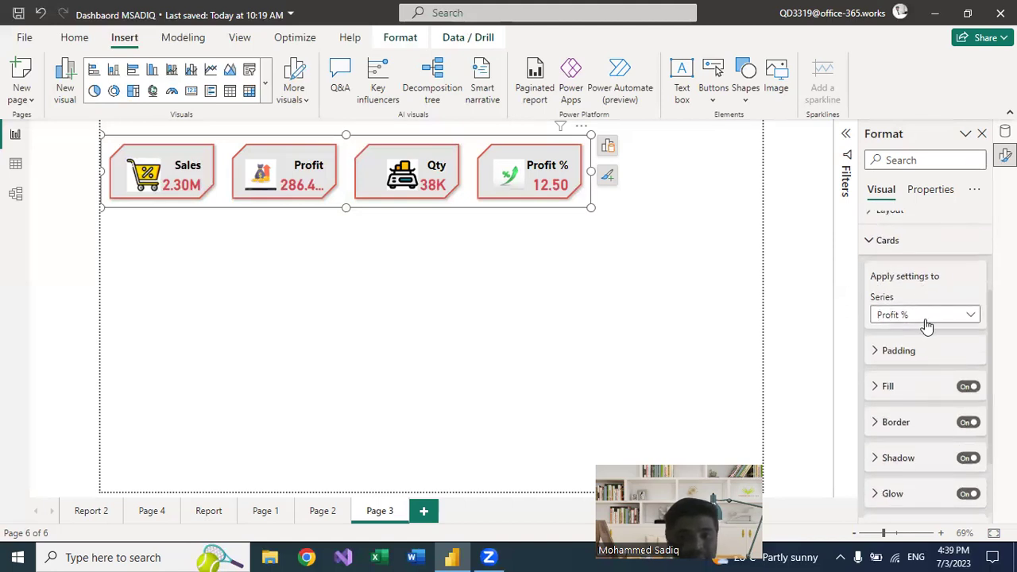
pyautogui.scroll(-1, 909, 432)
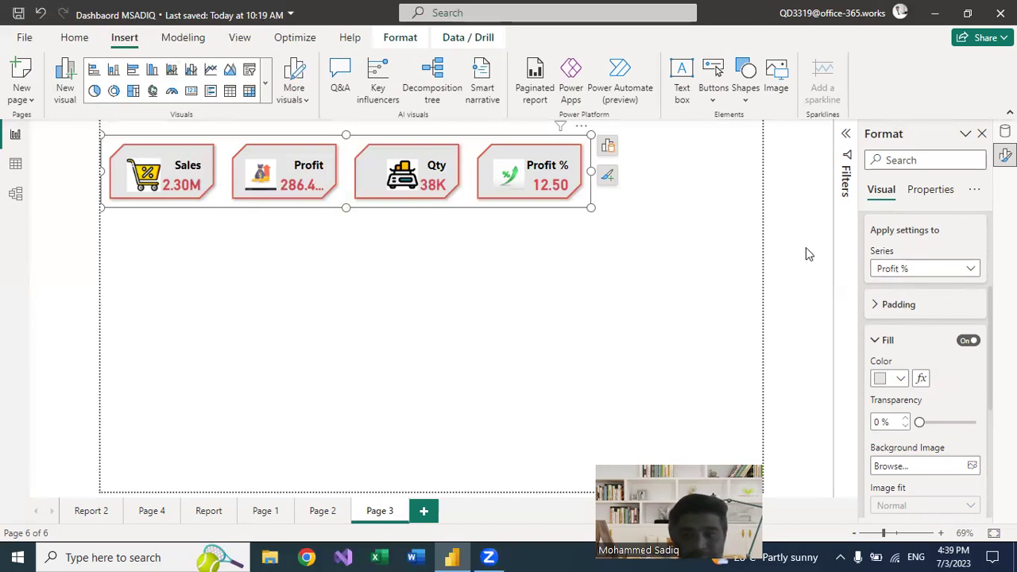
pyautogui.click(902, 270)
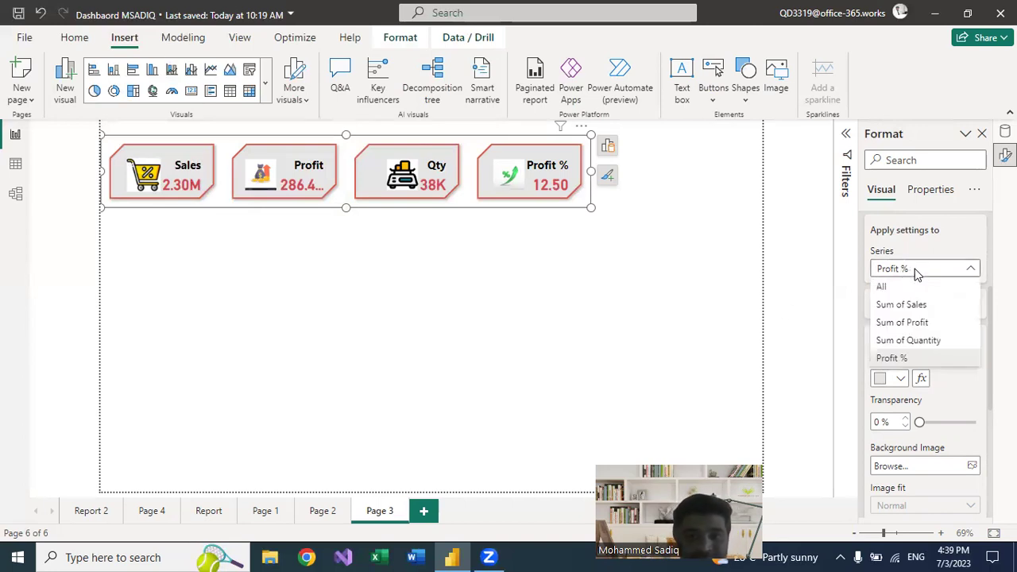
pyautogui.click(900, 358)
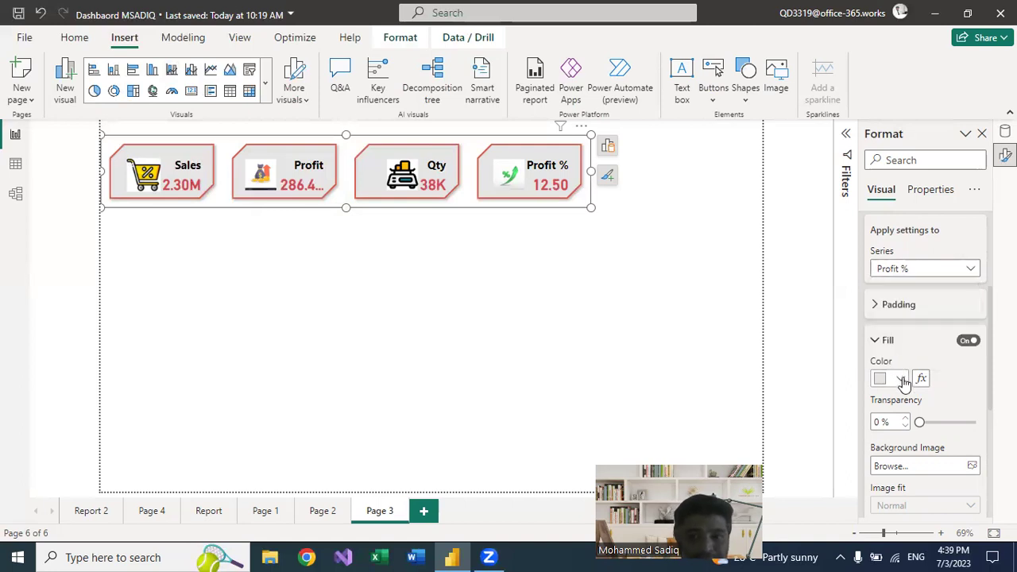
pyautogui.click(901, 380)
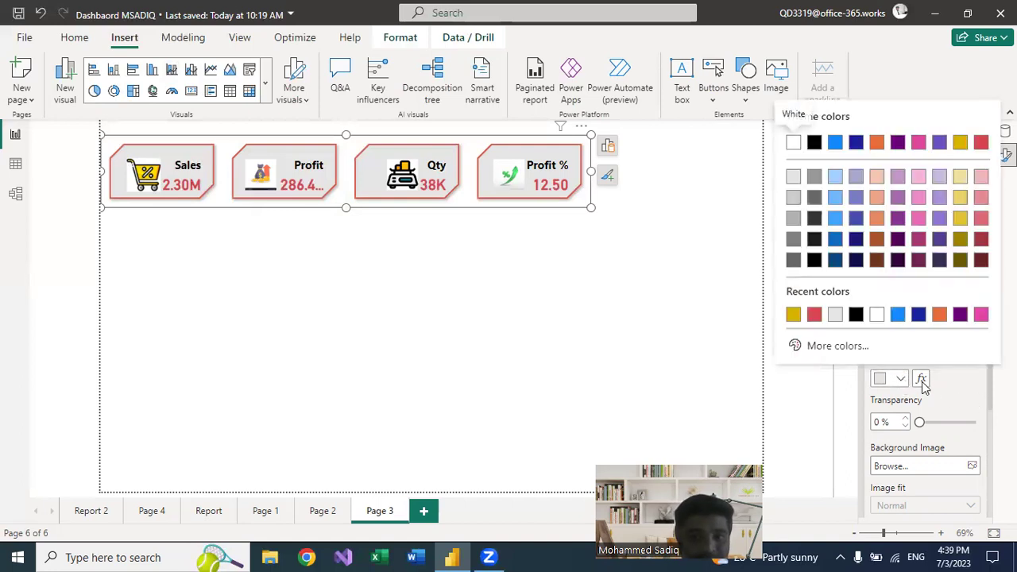
pyautogui.click(921, 379)
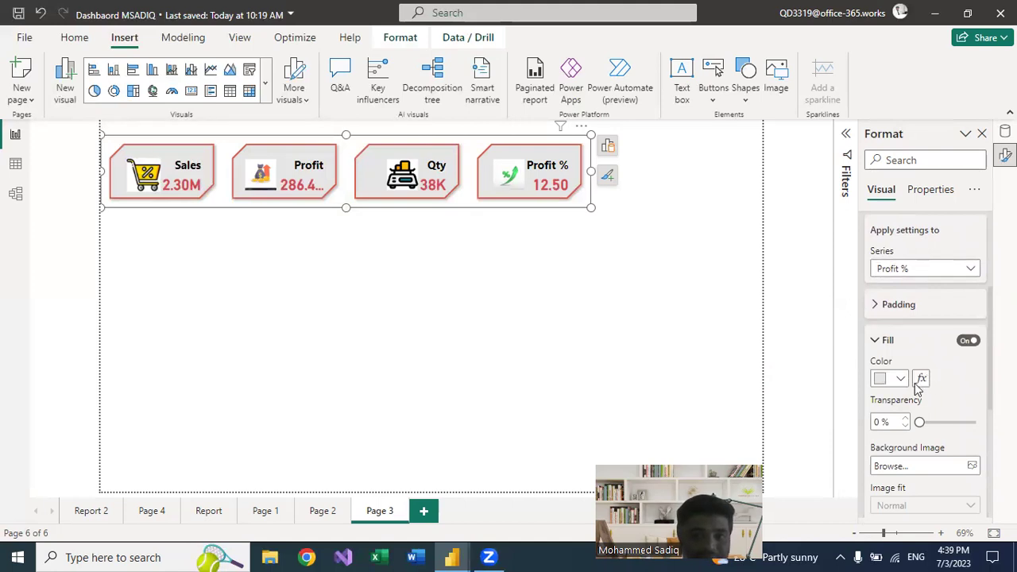
pyautogui.click(921, 379)
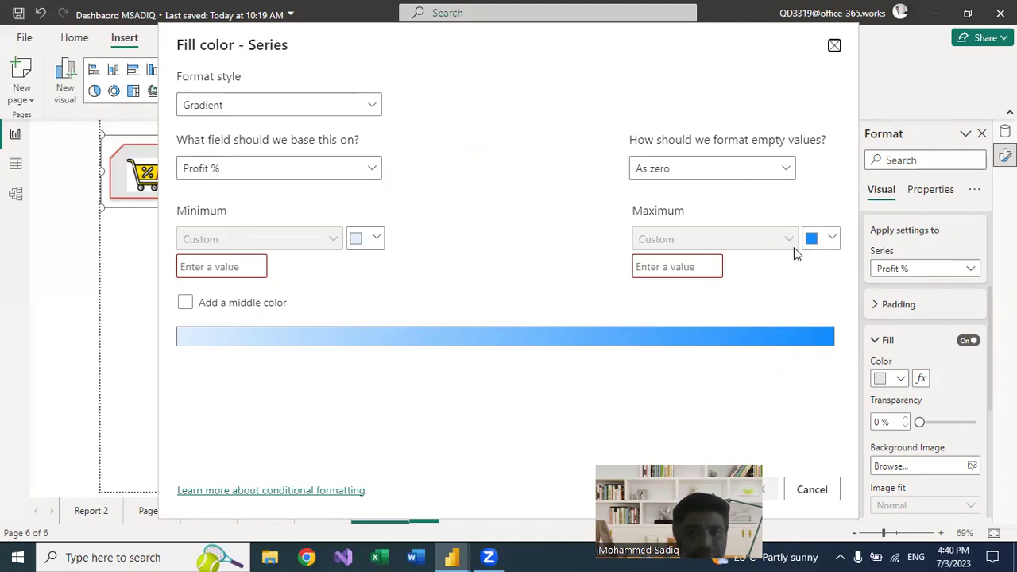
# Step: Set the gradient's maximum color to a custom bright green
pyautogui.click(829, 242)
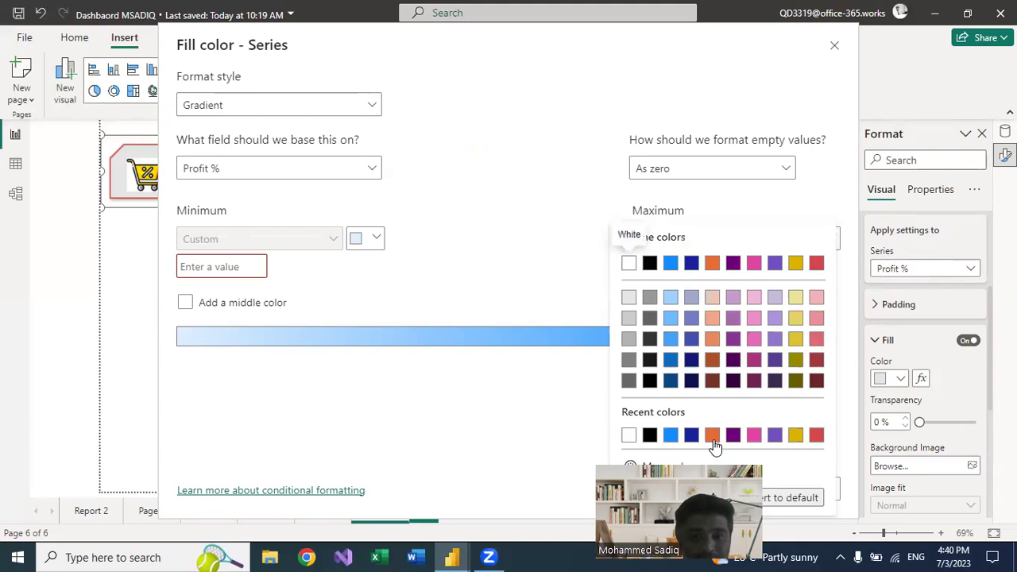
pyautogui.click(672, 468)
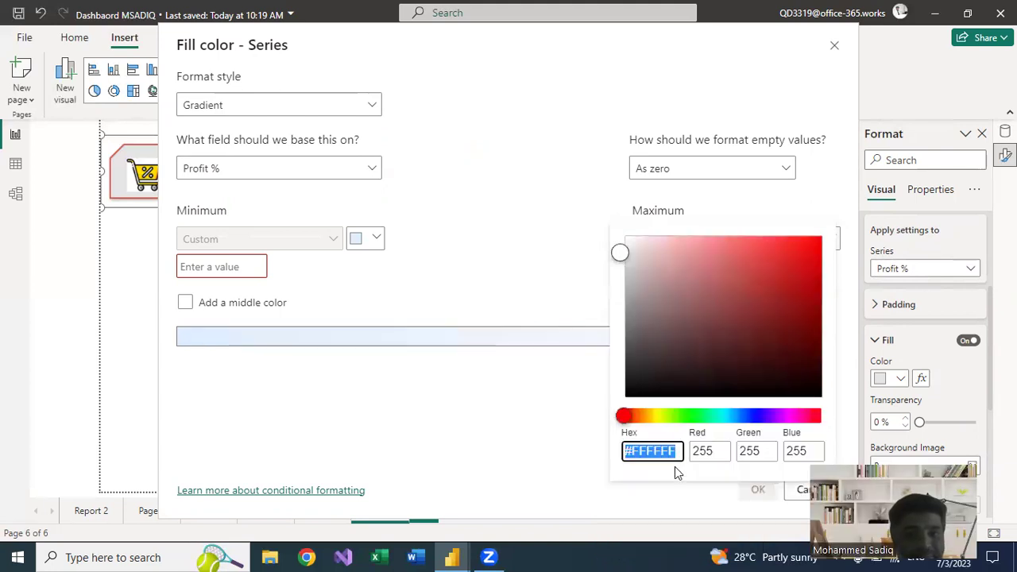
pyautogui.click(681, 415)
pyautogui.click(799, 246)
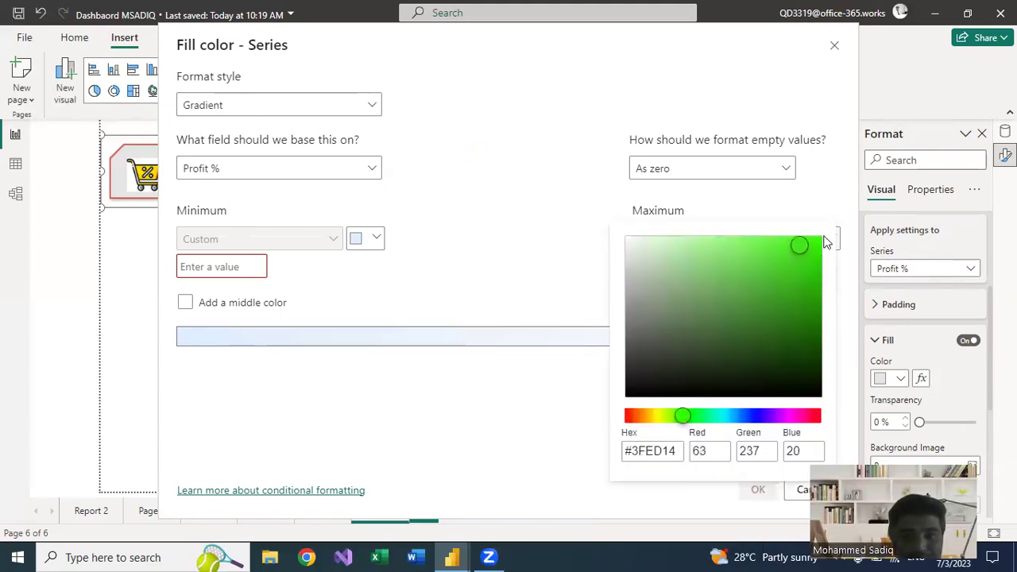
pyautogui.moveTo(826, 241); pyautogui.dragTo(833, 222)
pyautogui.click(828, 201)
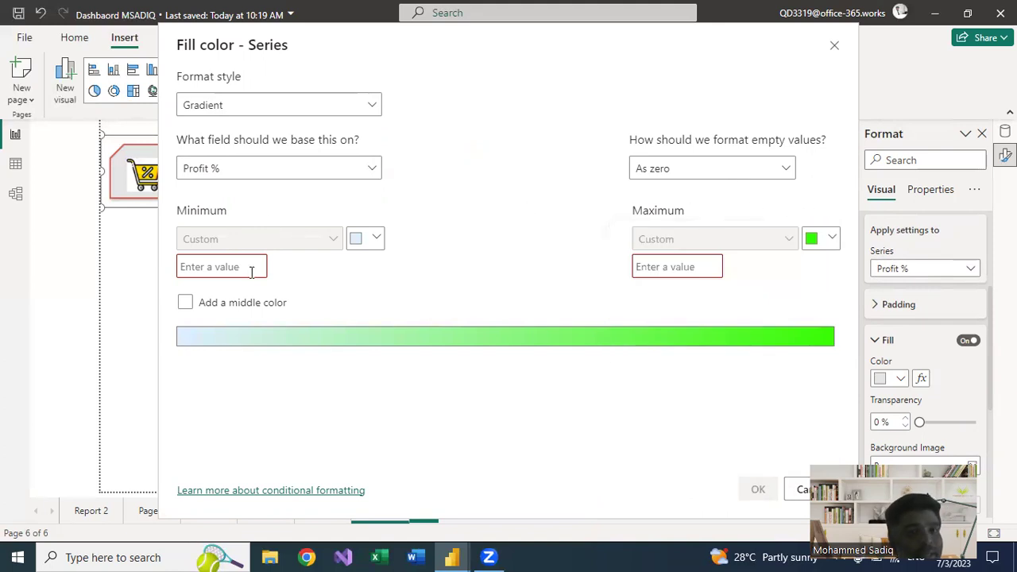
# Step: Set the gradient's minimum color to a custom pure red
pyautogui.click(374, 240)
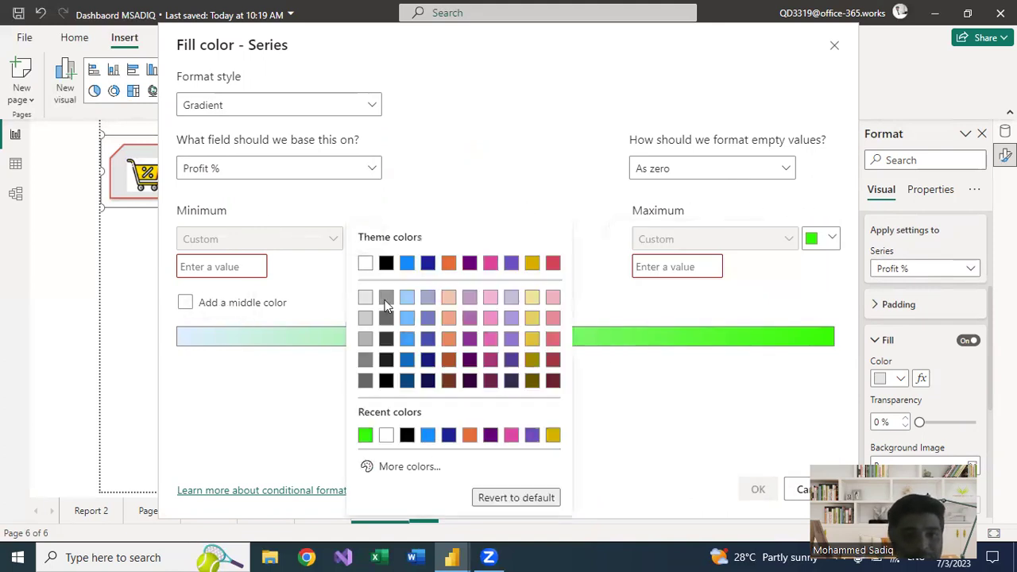
pyautogui.click(399, 466)
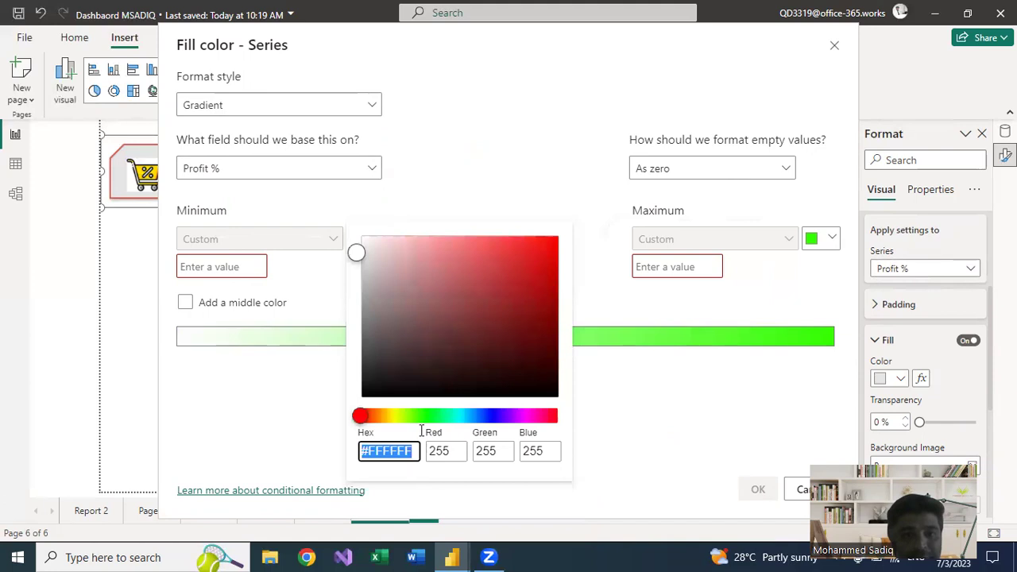
pyautogui.moveTo(540, 259); pyautogui.dragTo(568, 225)
pyautogui.click(559, 188)
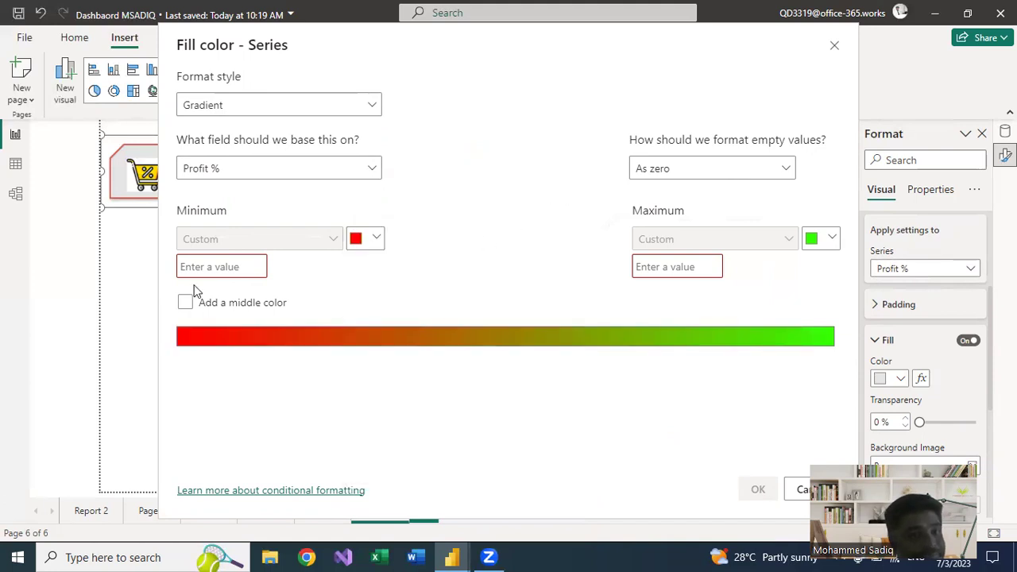
# Step: Set the gradient's maximum value to 50 and its minimum value to -50
pyautogui.click(651, 267)
pyautogui.write('50')
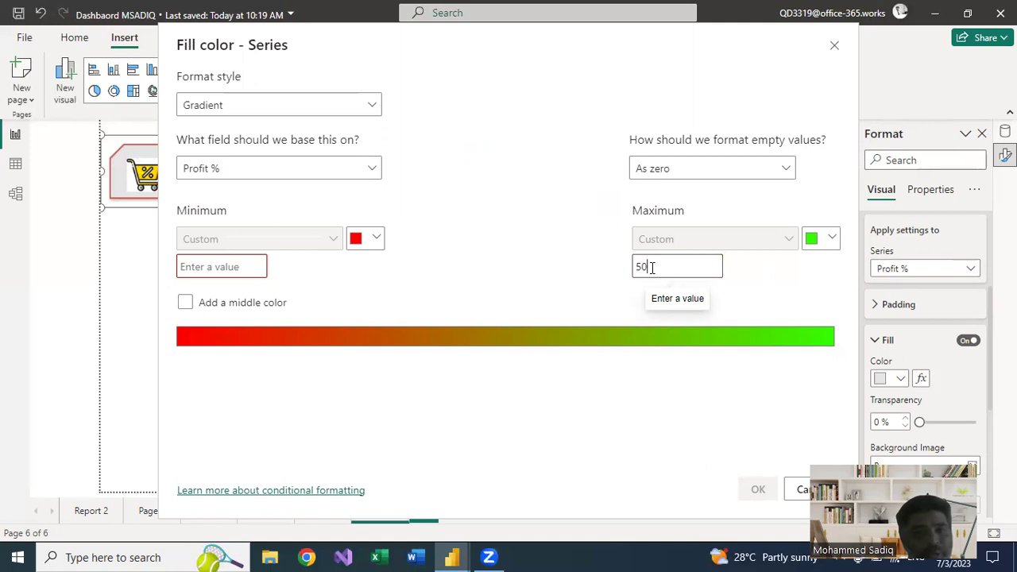
pyautogui.click(192, 267)
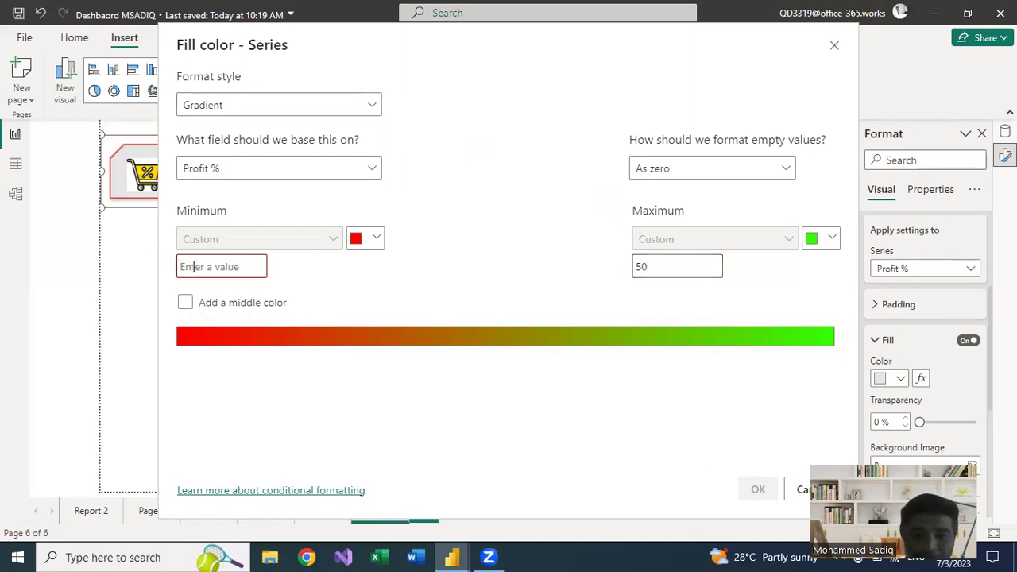
pyautogui.write('-50')
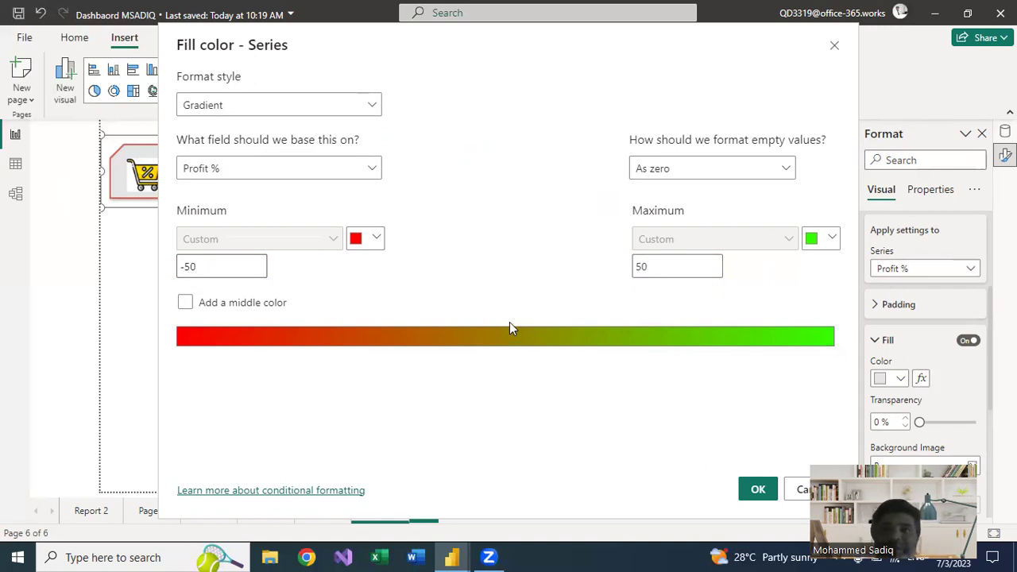
# Step: Add a white middle color at center value 0 and apply the gradient to the Profit % card's fill
pyautogui.click(184, 302)
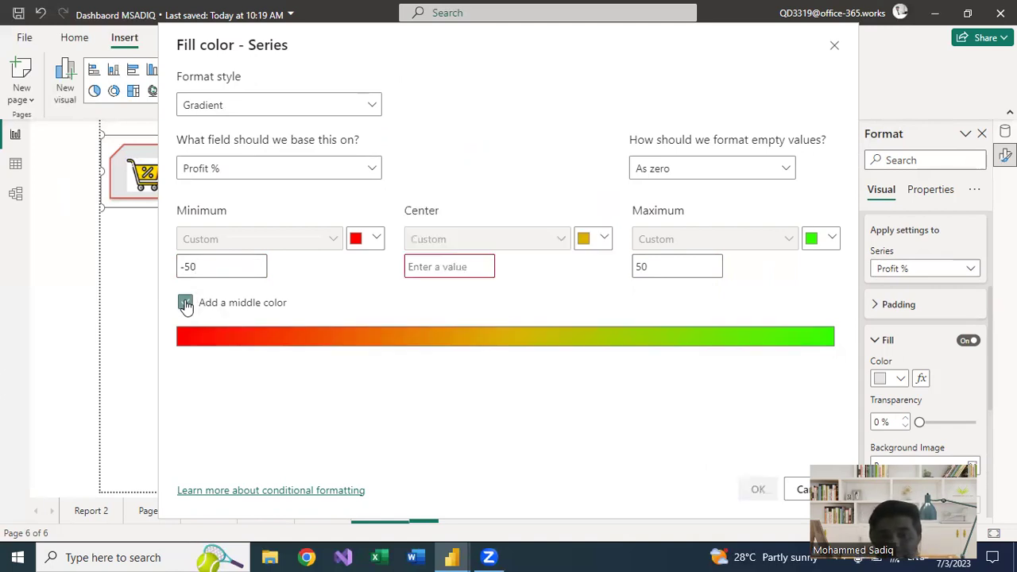
pyautogui.click(604, 238)
pyautogui.click(593, 263)
pyautogui.click(452, 266)
pyautogui.write('0')
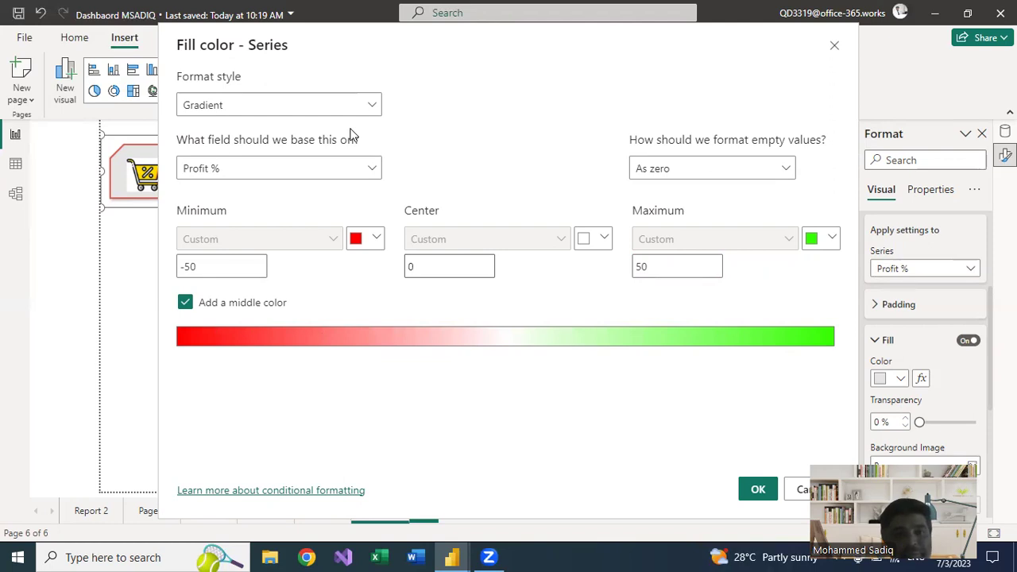
pyautogui.click(755, 488)
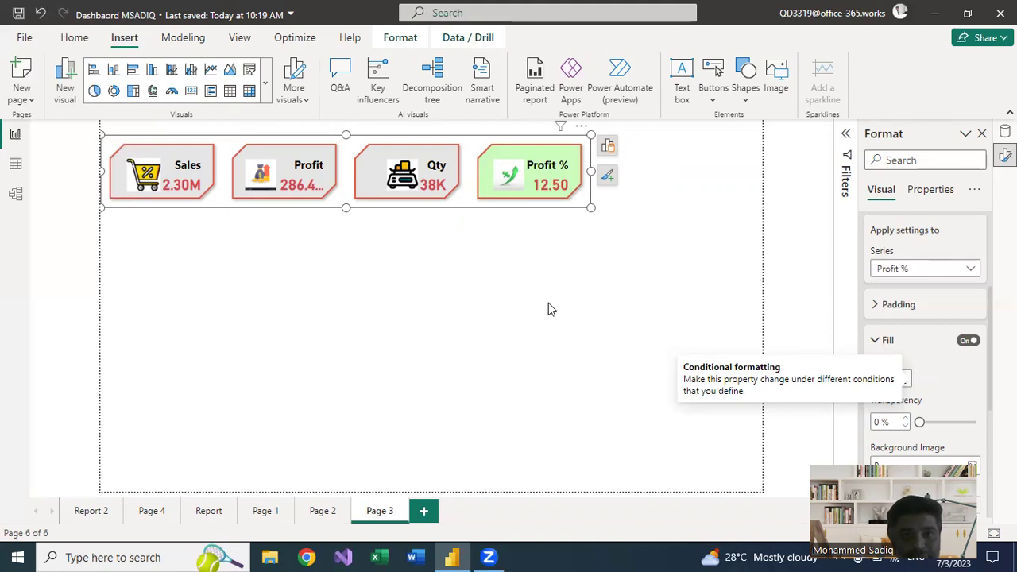
# Step: Insert an empty slicer below the KPI cards, making it narrower and taller than its default size
pyautogui.click(677, 318)
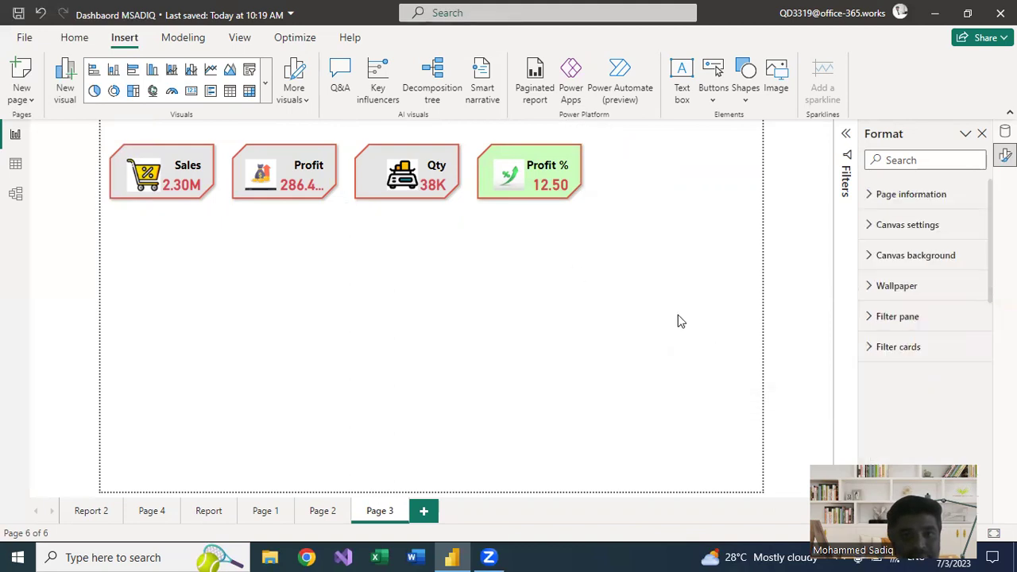
pyautogui.click(248, 91)
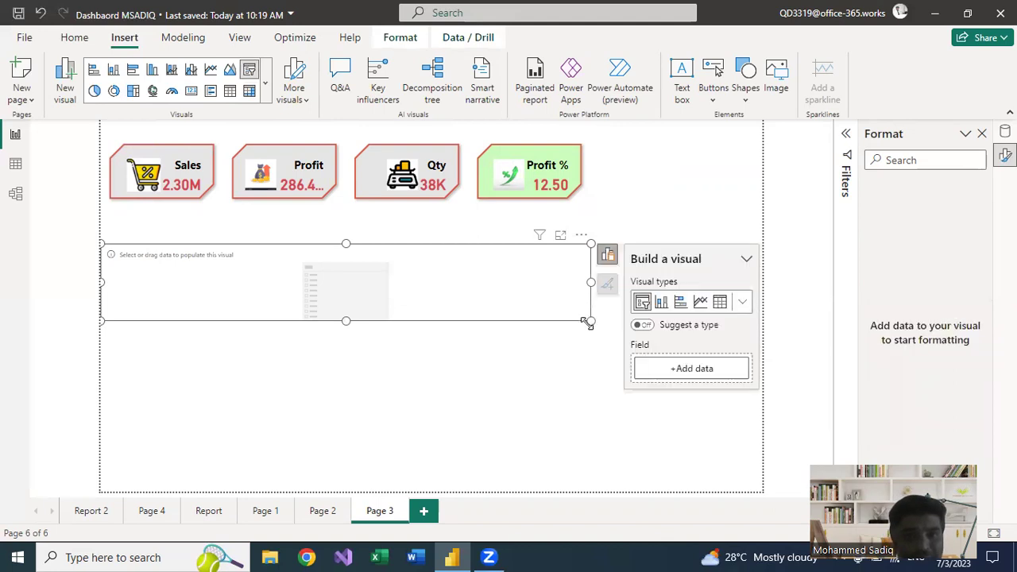
pyautogui.moveTo(588, 322); pyautogui.dragTo(322, 380)
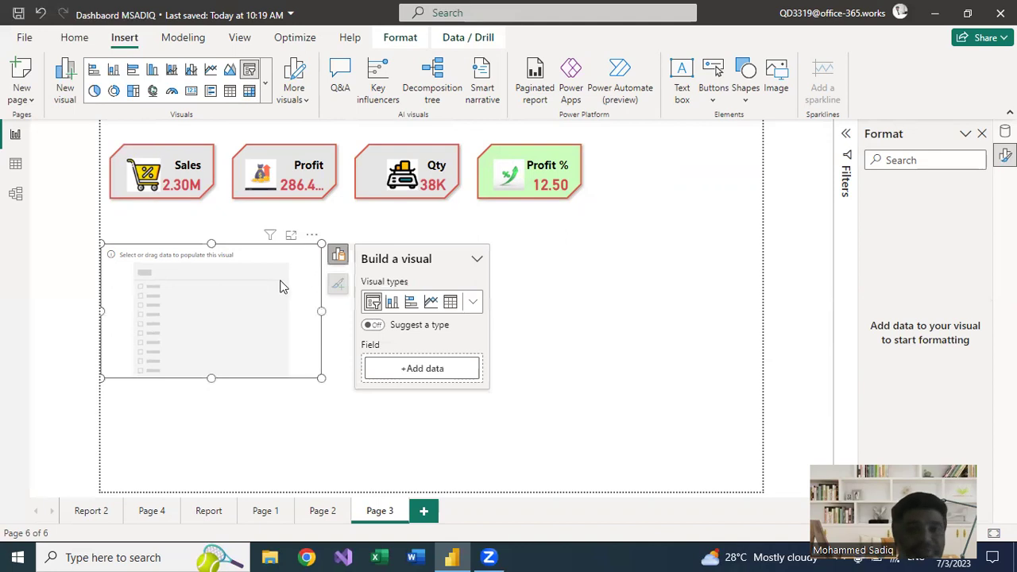
# Step: Fill the slicer with the Category field, narrow it further and filter the cards to Furniture
pyautogui.click(424, 370)
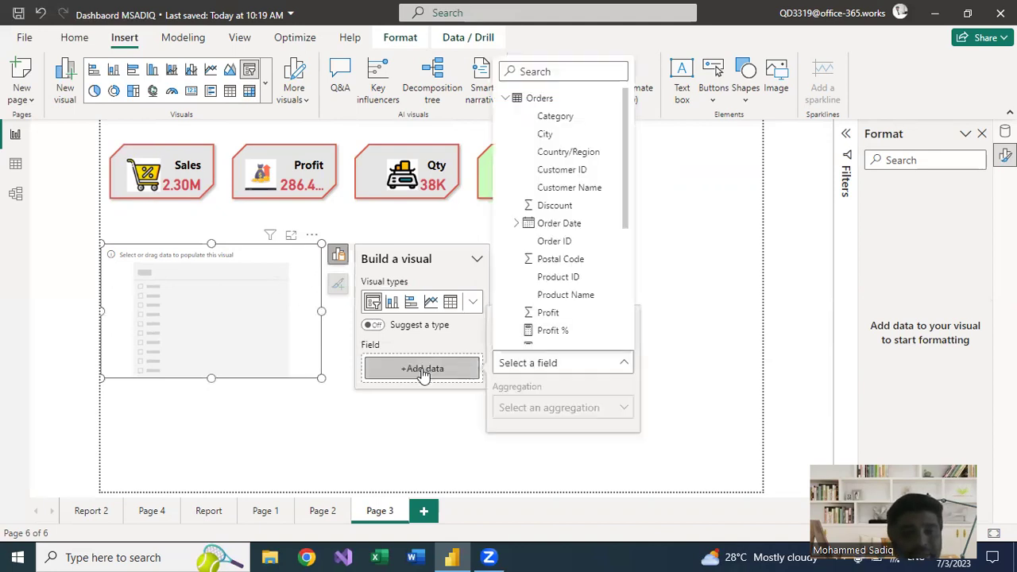
pyautogui.click(554, 117)
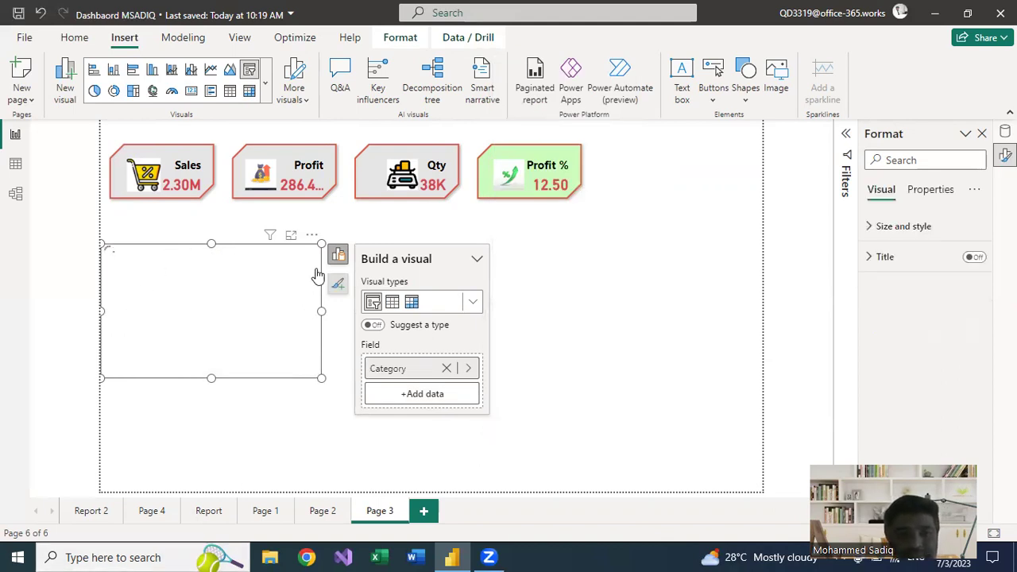
pyautogui.moveTo(319, 378); pyautogui.dragTo(260, 379)
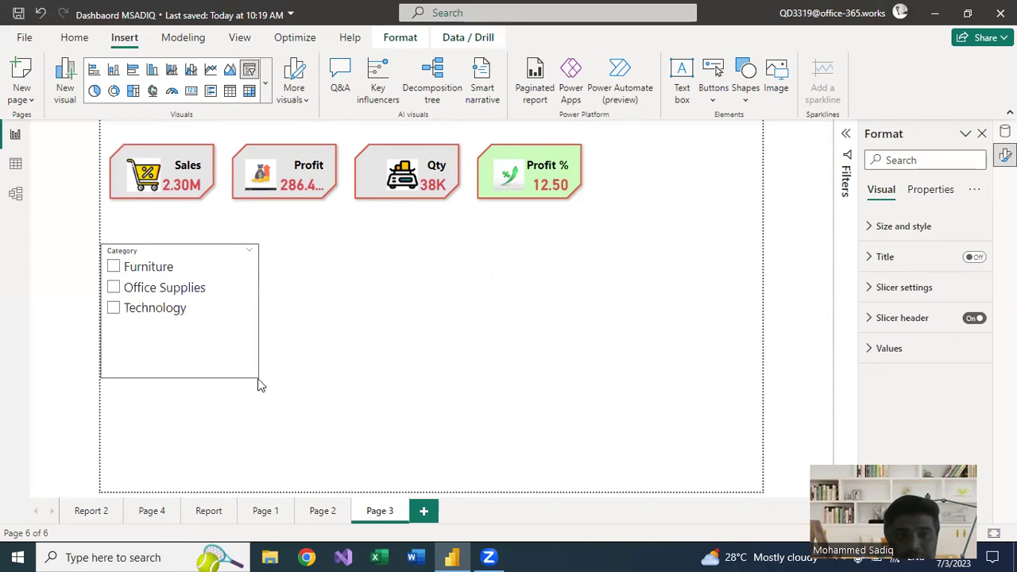
pyautogui.click(114, 268)
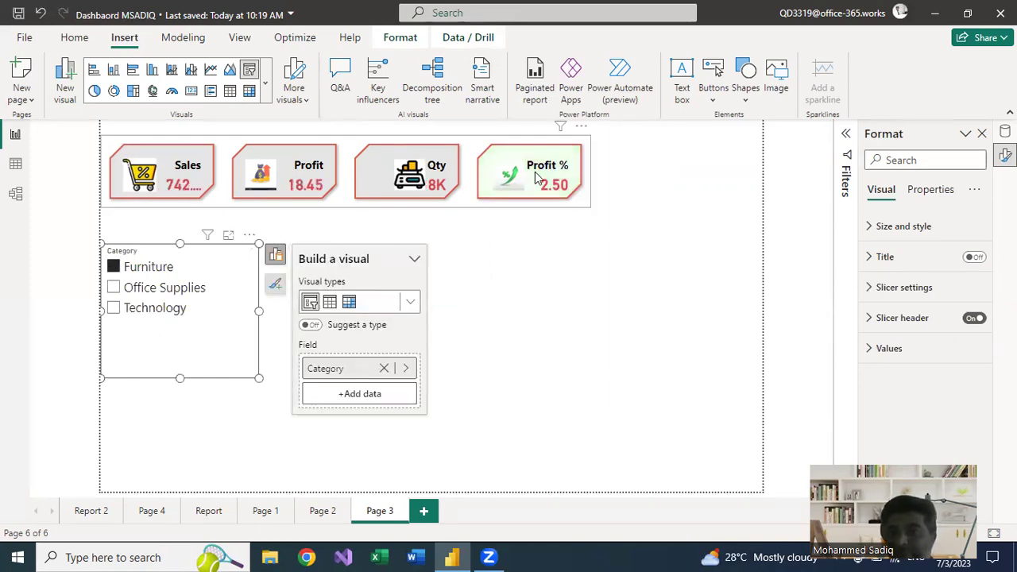
# Step: Test the Profit % card's conditional fill by filtering to Technology, Office Supplies, Technology again and Furniture in the Category slicer
pyautogui.click(114, 309)
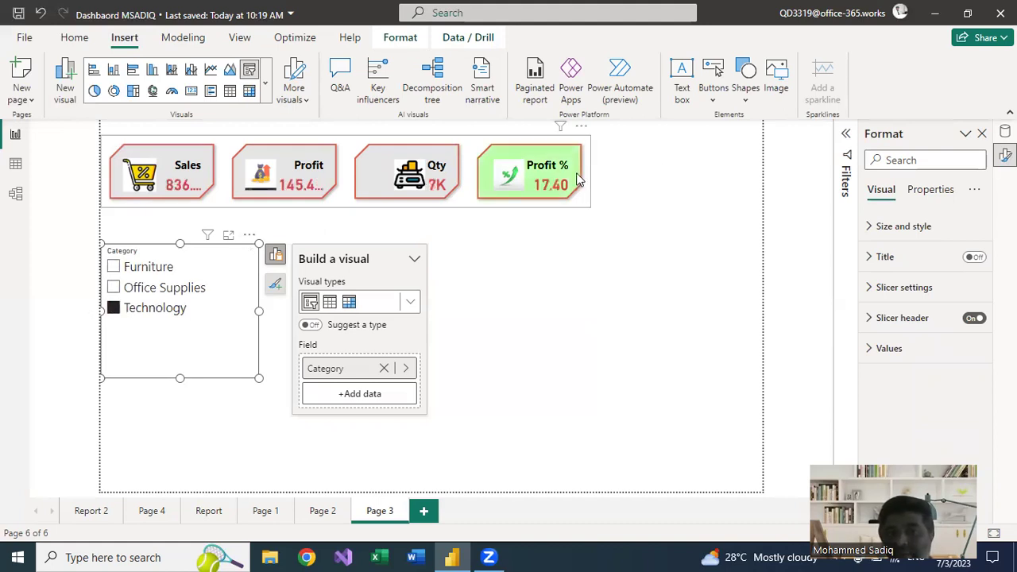
pyautogui.click(114, 288)
pyautogui.click(113, 309)
pyautogui.click(113, 266)
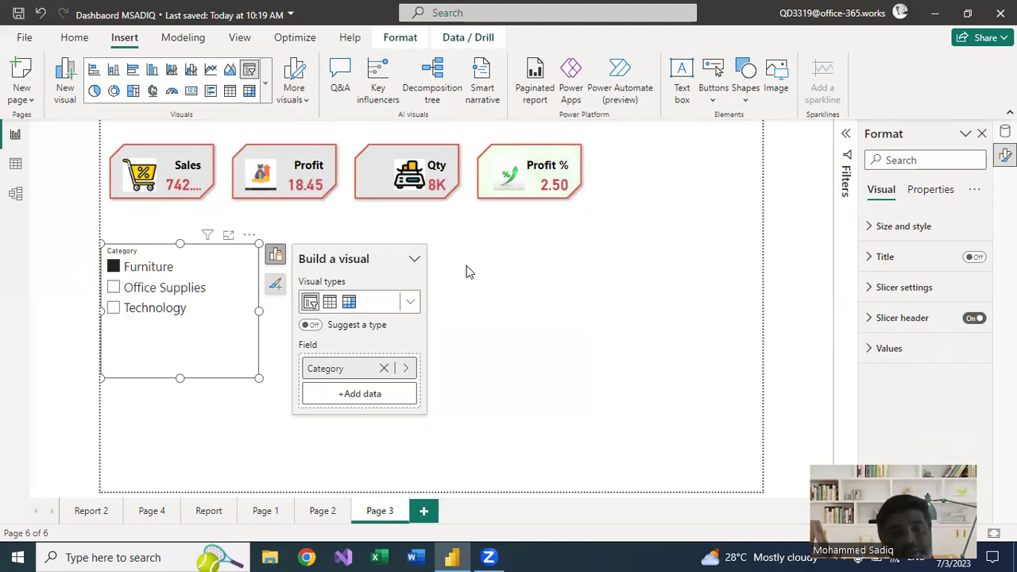
# Step: Insert a shape map on the report page and use the State field as its location
pyautogui.click(593, 315)
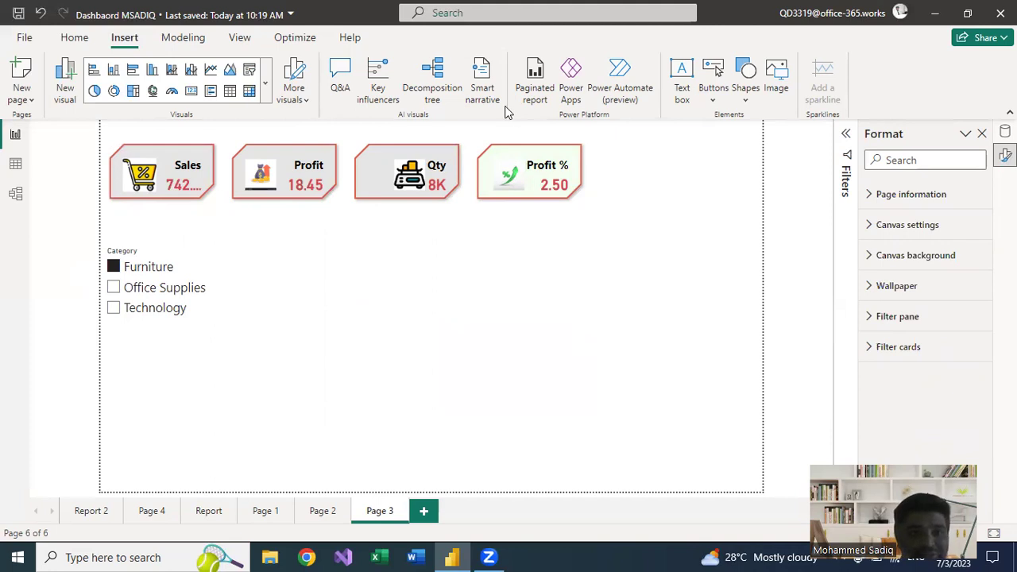
pyautogui.click(264, 83)
pyautogui.scroll(-3, 197, 368)
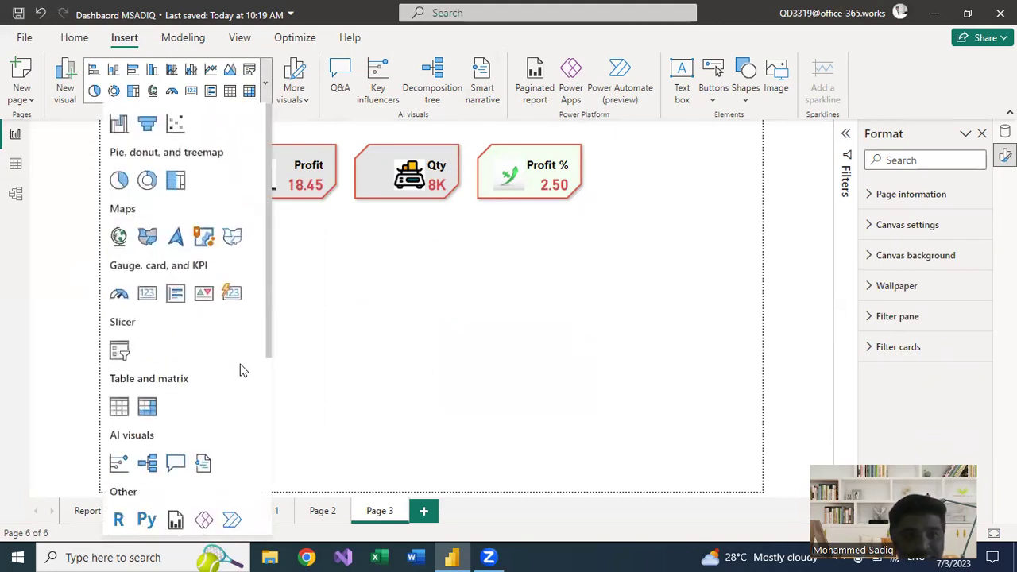
pyautogui.click(233, 235)
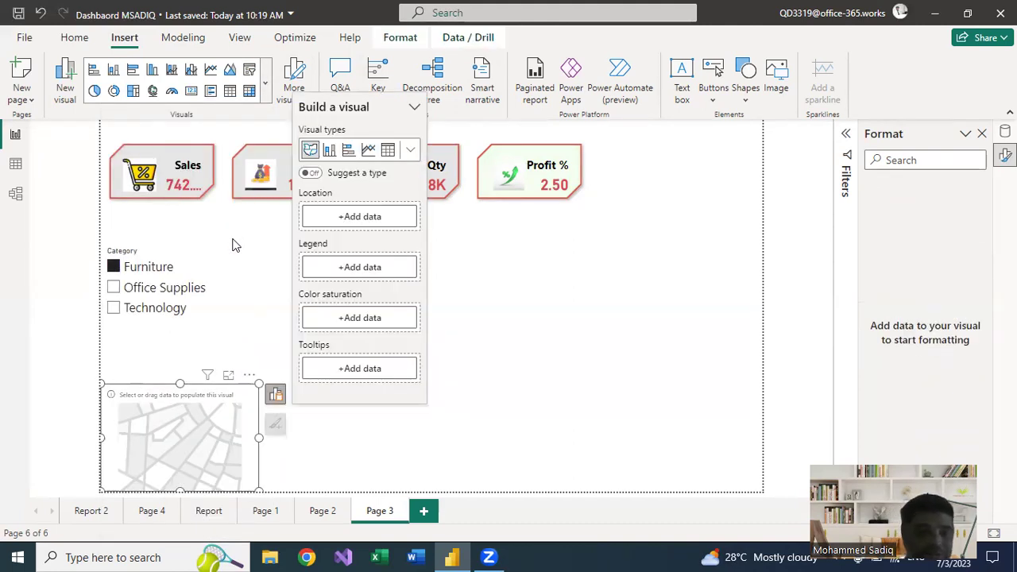
pyautogui.click(361, 223)
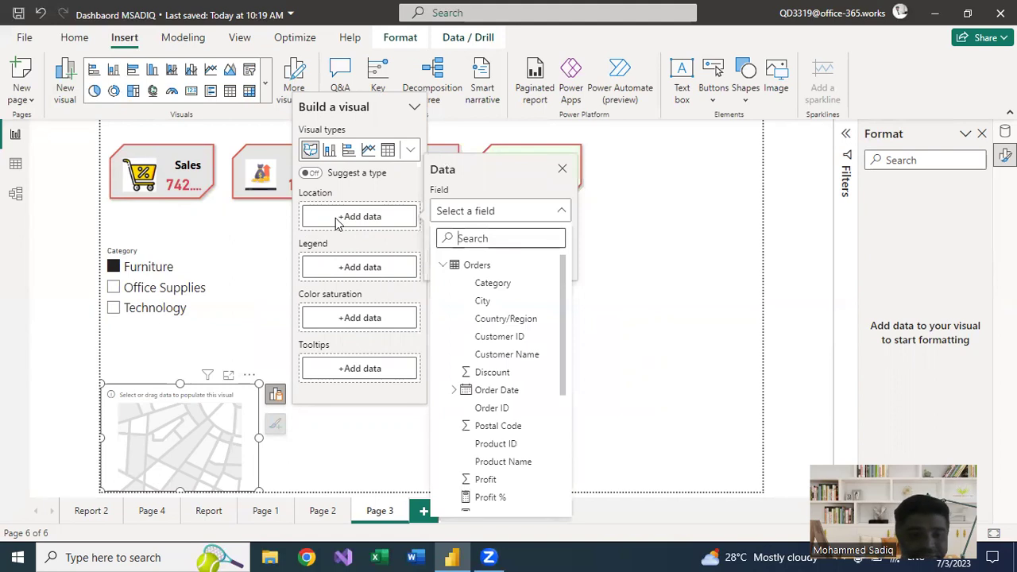
pyautogui.write('sta')
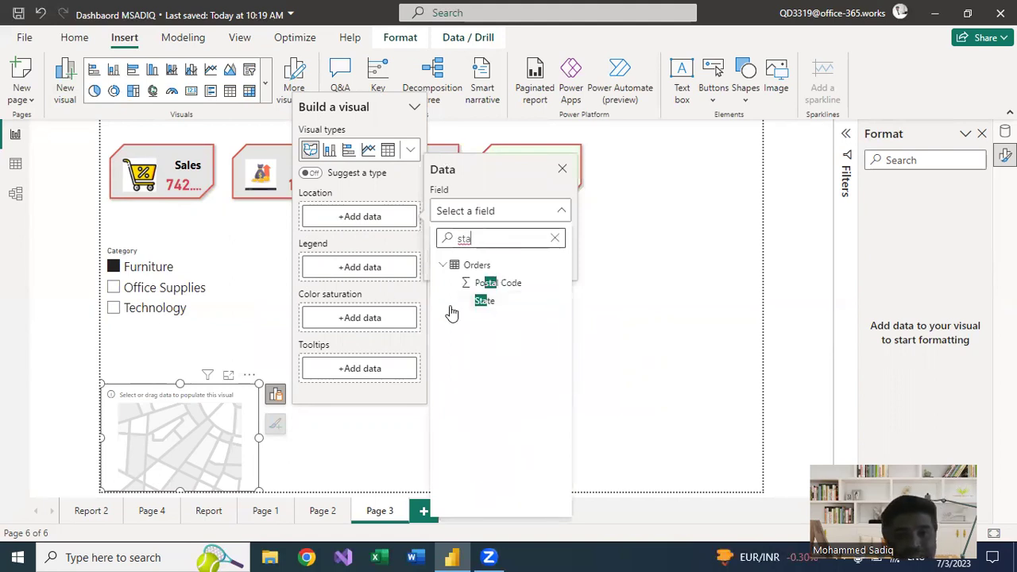
pyautogui.click(456, 300)
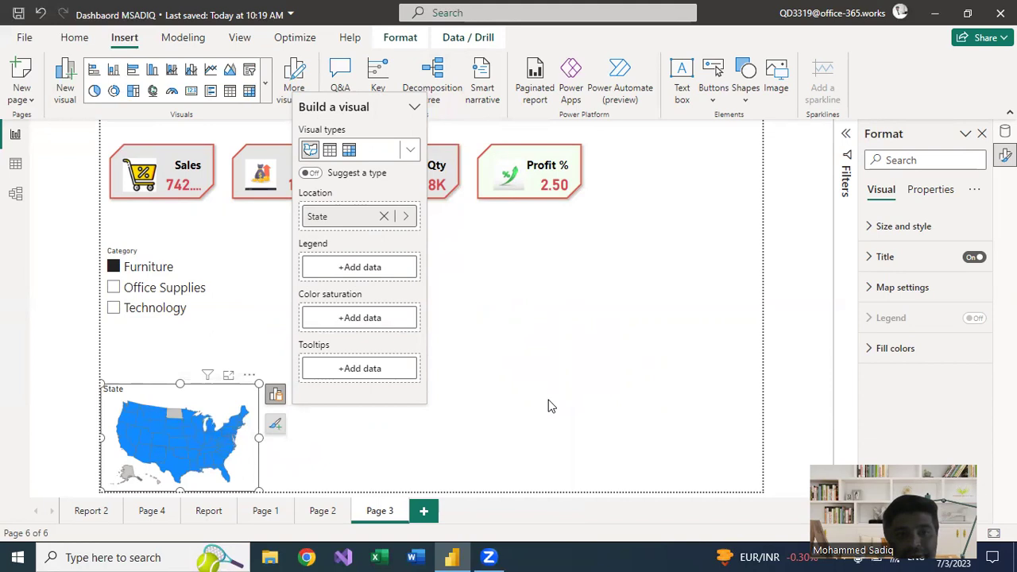
# Step: Move the State map below the KPI cards, clear of the Category slicer, and enlarge it to fill most of the free space
pyautogui.click(264, 394)
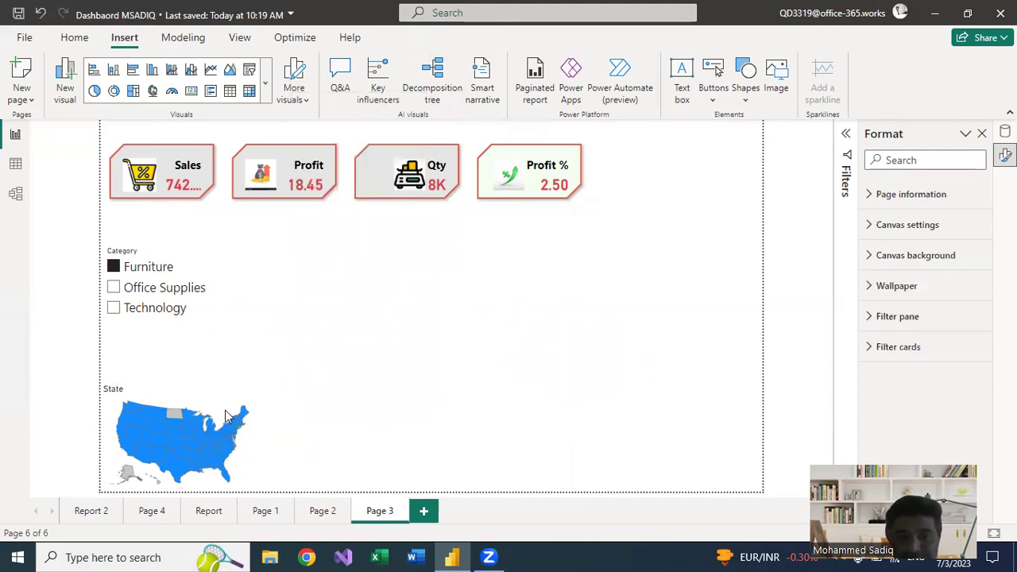
pyautogui.moveTo(246, 396); pyautogui.dragTo(605, 278)
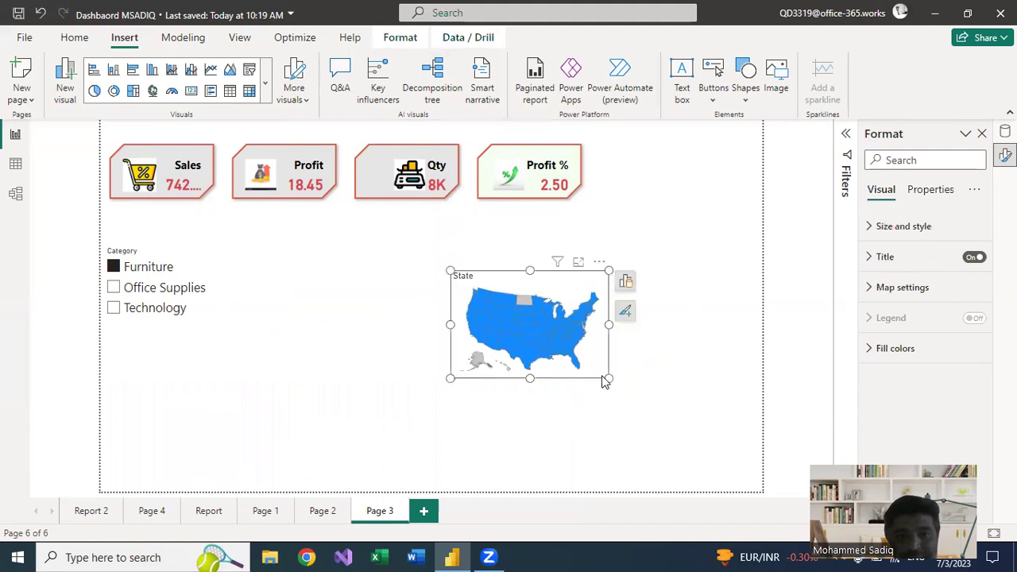
pyautogui.moveTo(609, 380); pyautogui.dragTo(732, 453)
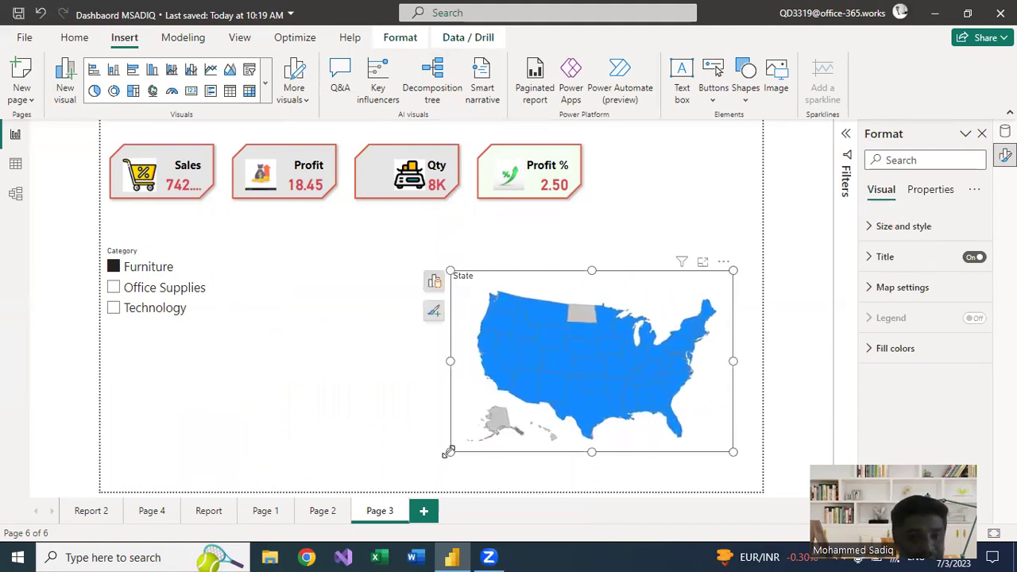
pyautogui.moveTo(368, 451); pyautogui.dragTo(361, 451)
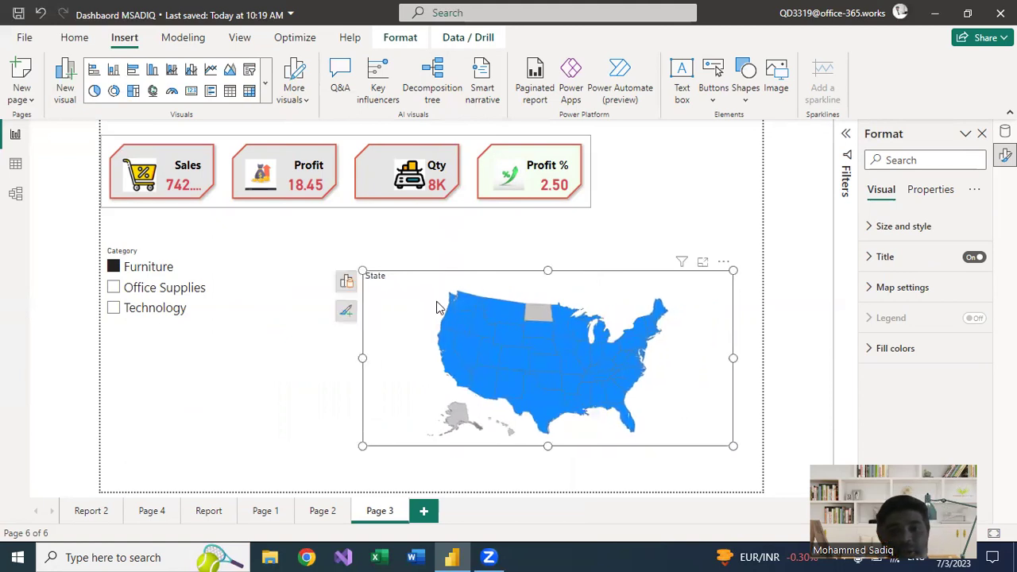
# Step: Filter to Technology and check the Profit % card's fill for California, Washington and New York on the map
pyautogui.click(114, 309)
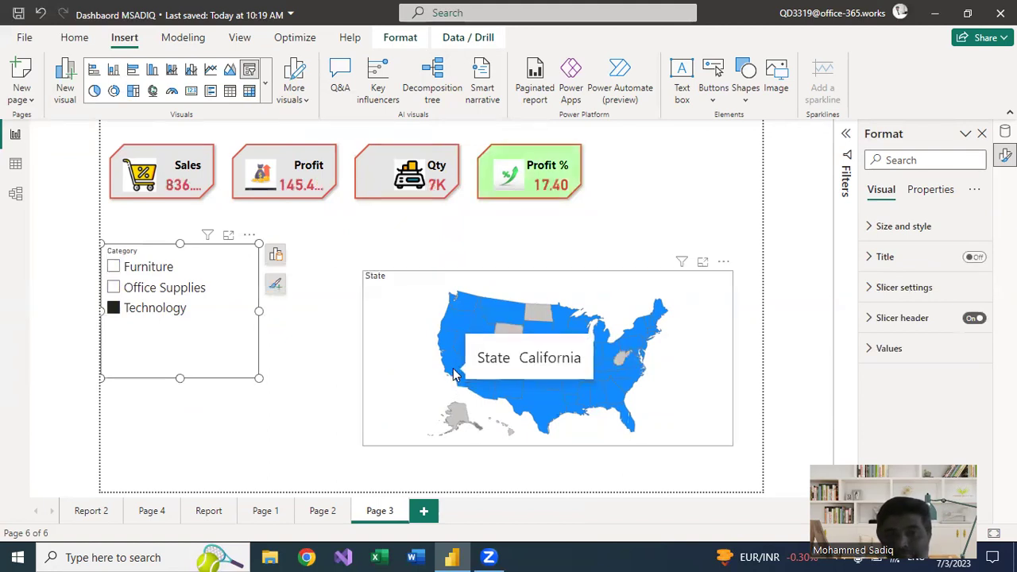
pyautogui.click(453, 373)
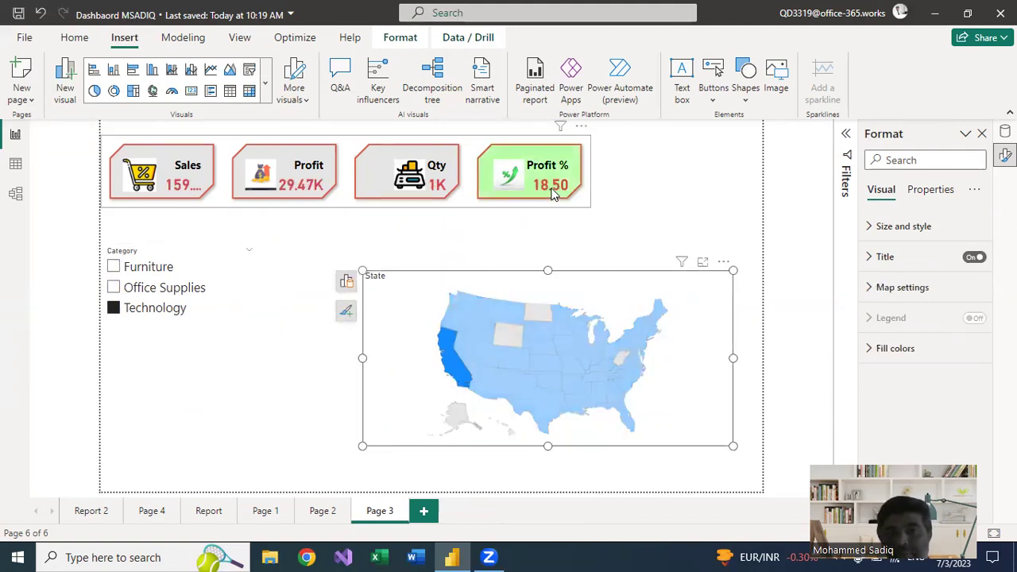
pyautogui.click(467, 305)
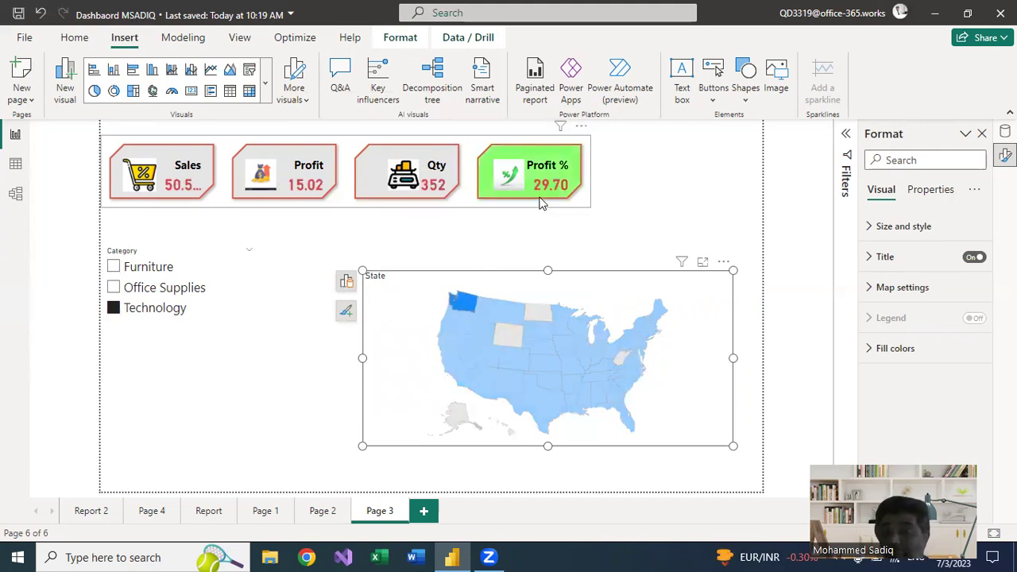
pyautogui.click(634, 336)
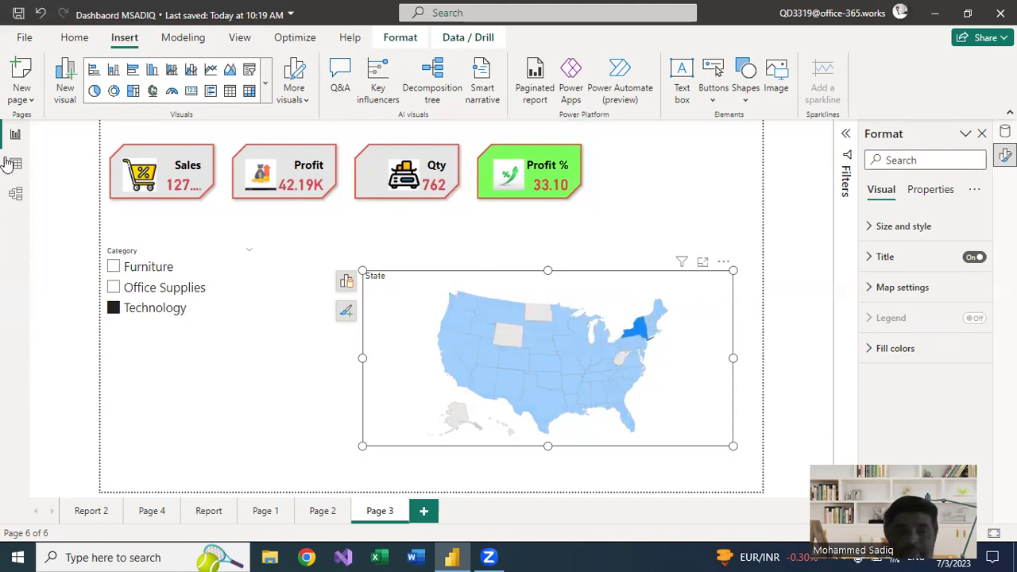
# Step: Filter to Furniture and compare the Profit % card's fill for California, Texas, Florida and New York on the map
pyautogui.click(113, 268)
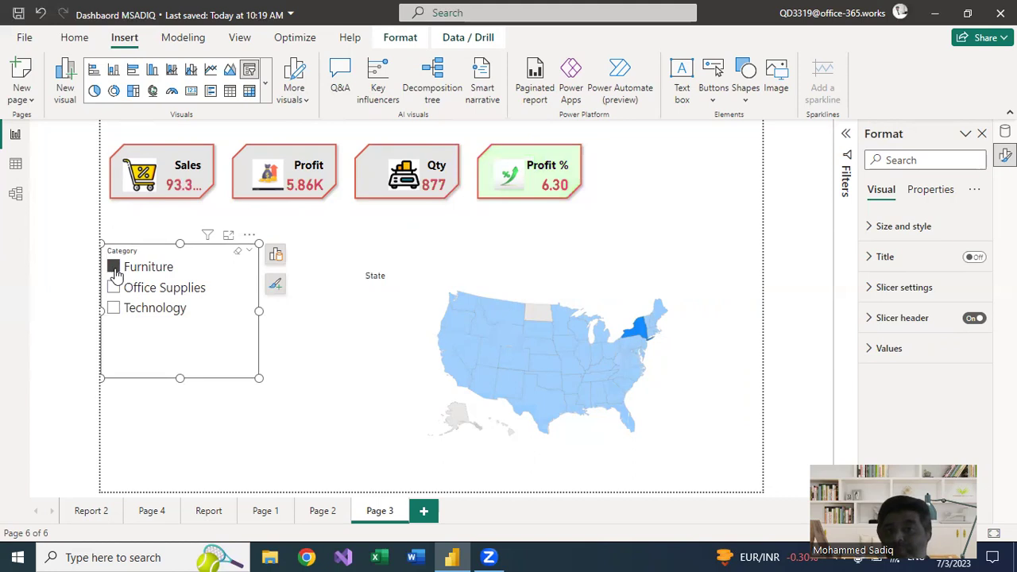
pyautogui.click(449, 365)
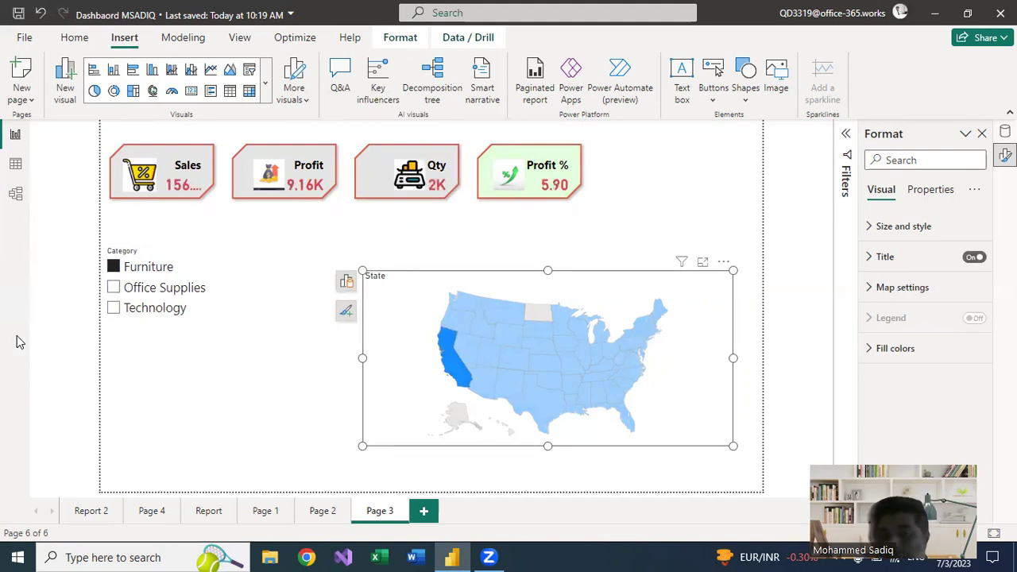
pyautogui.click(541, 409)
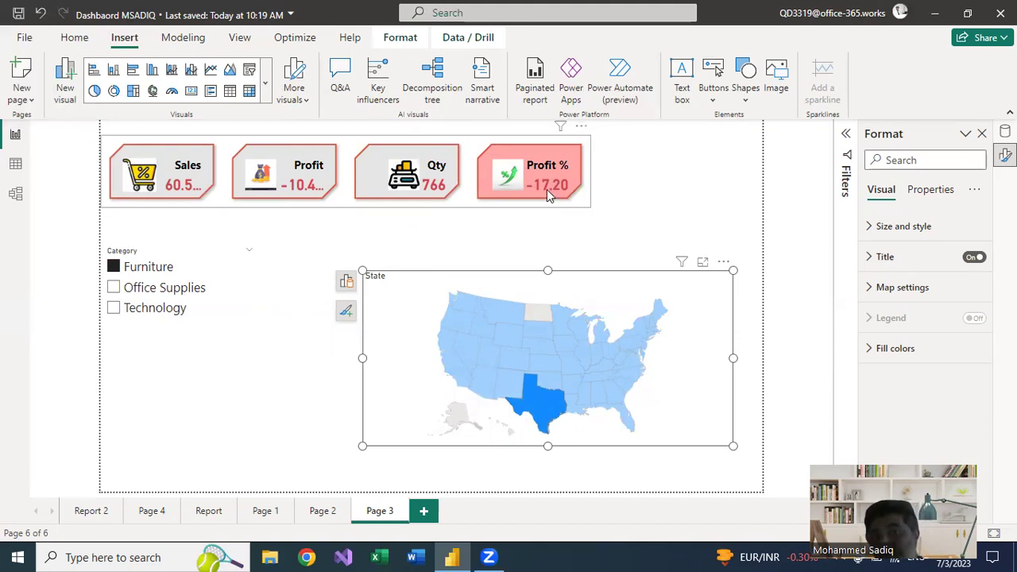
pyautogui.click(625, 416)
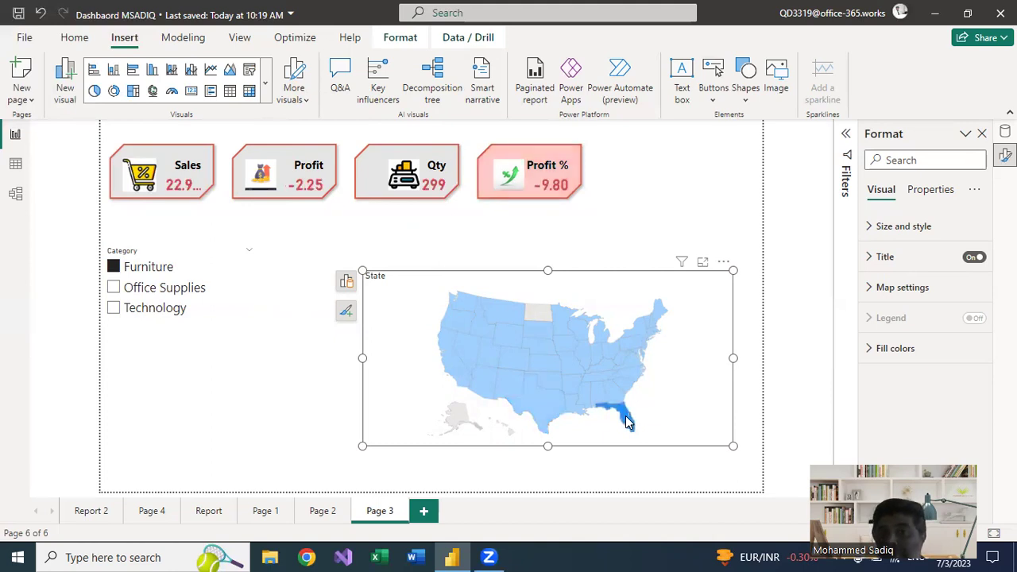
pyautogui.click(454, 367)
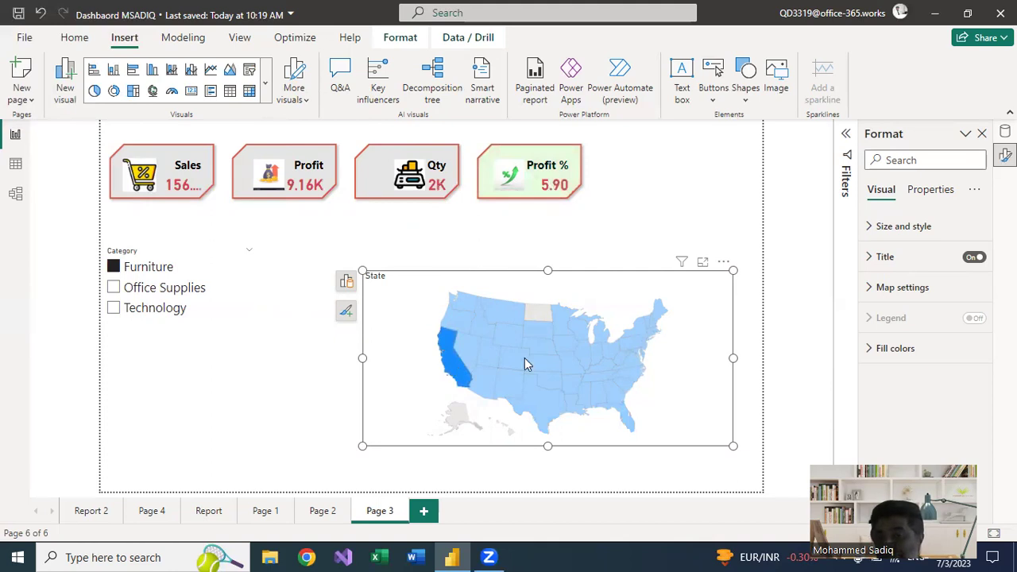
pyautogui.click(636, 332)
# Step: Check the KPI cards for Texas, Arizona, Utah, Colorado and Wyoming by selecting each state on the map
pyautogui.moveTo(445, 353)
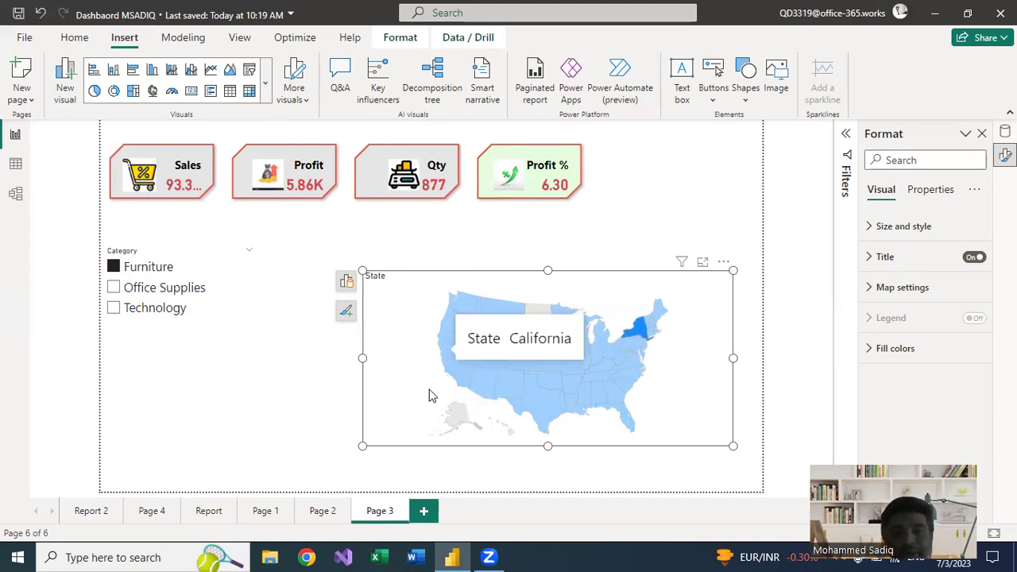
pyautogui.click(537, 394)
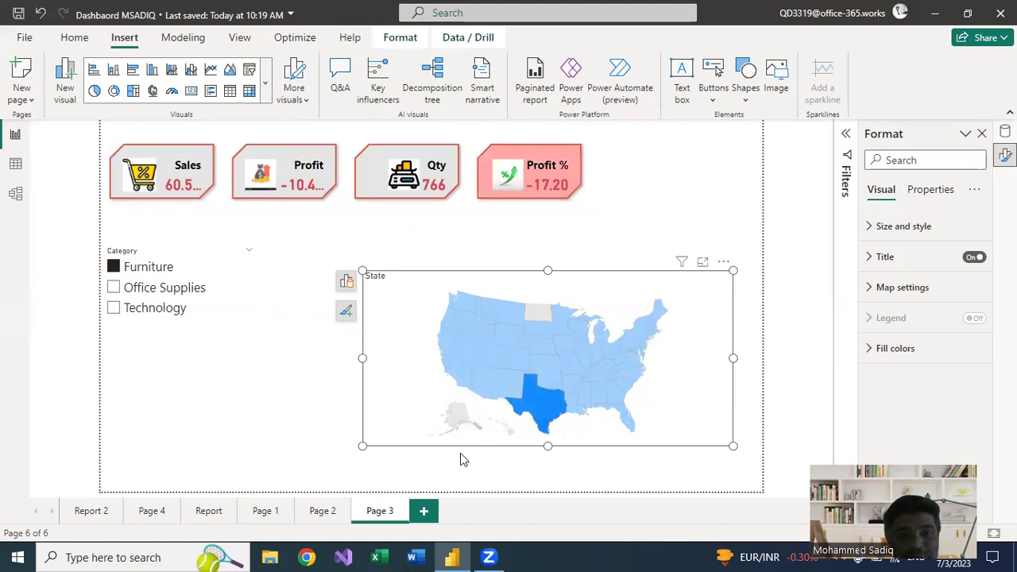
pyautogui.click(487, 369)
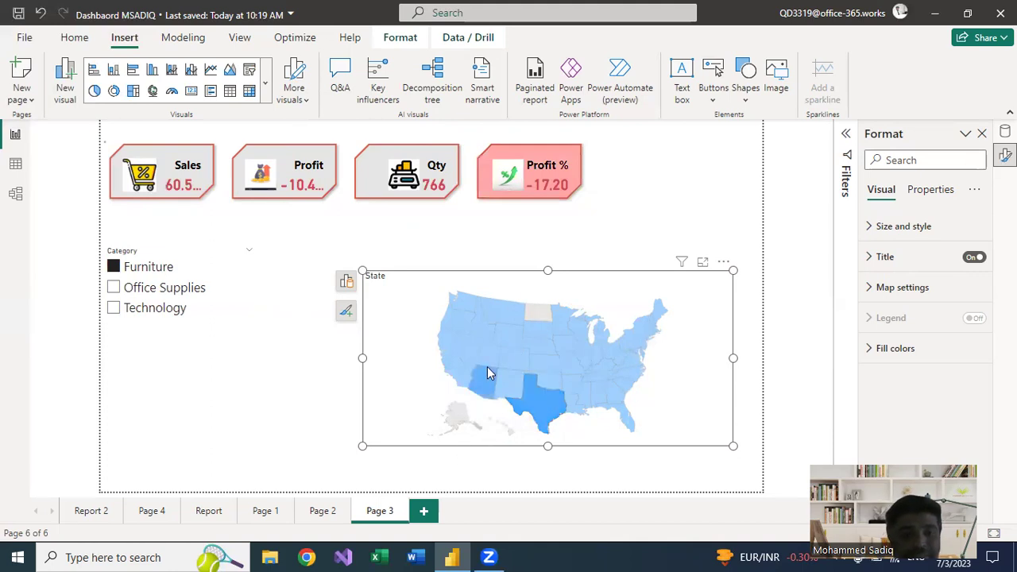
pyautogui.click(488, 354)
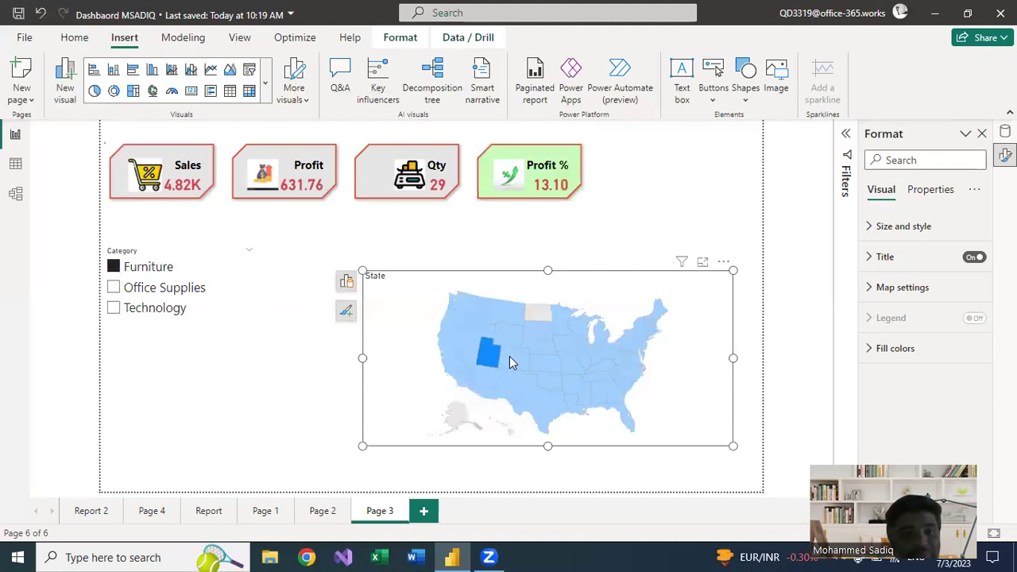
pyautogui.click(510, 359)
pyautogui.click(513, 329)
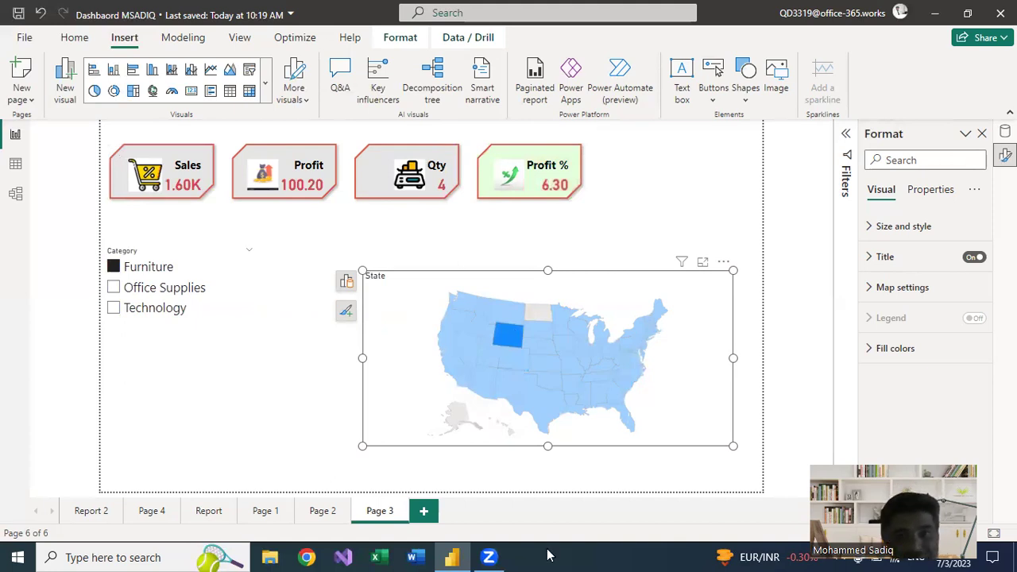
# Step: Widen the KPI card visual so its values fit in full, and clear the map's and Category slicer's selections
pyautogui.click(474, 150)
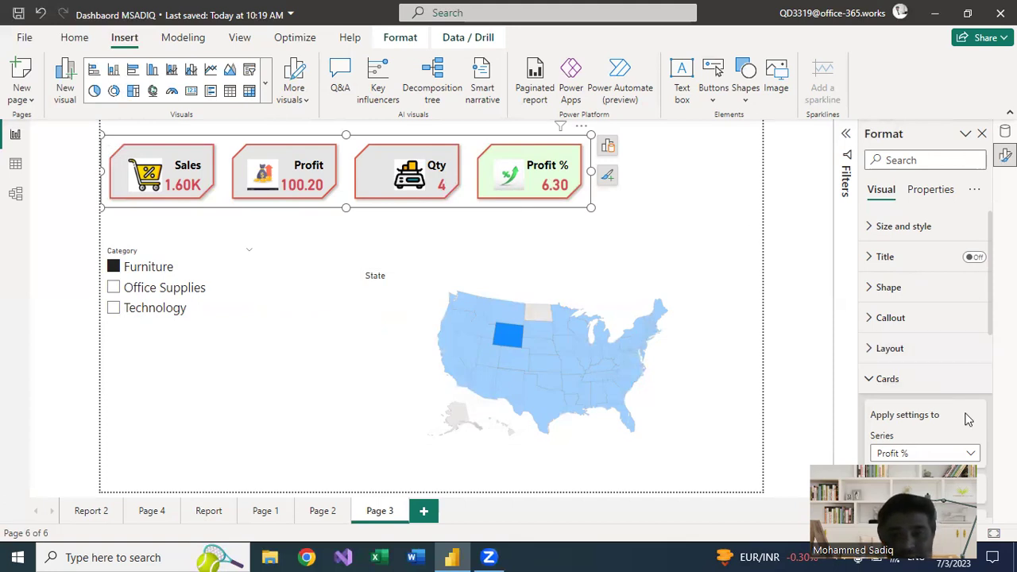
pyautogui.click(887, 379)
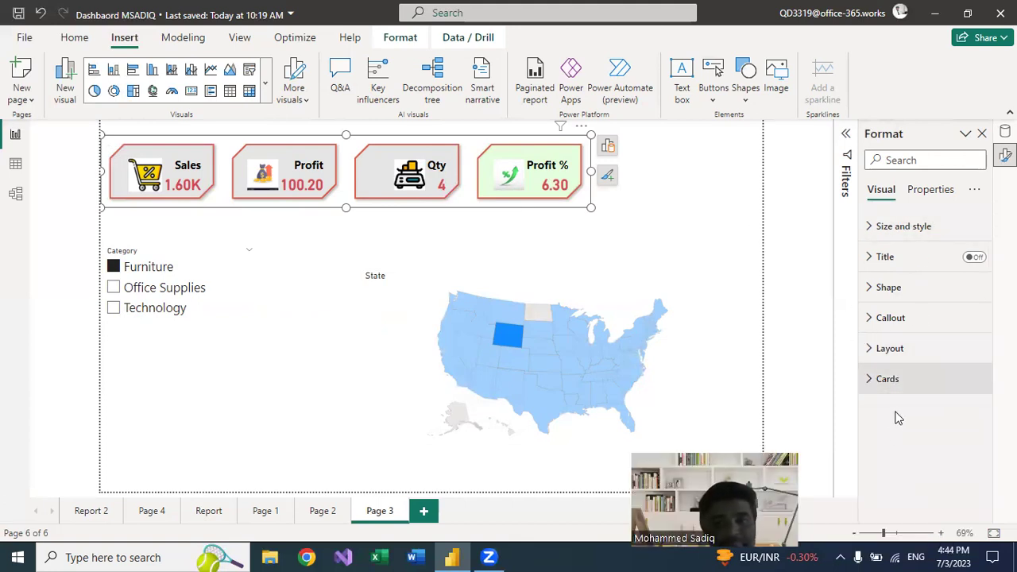
pyautogui.moveTo(591, 207); pyautogui.dragTo(697, 209)
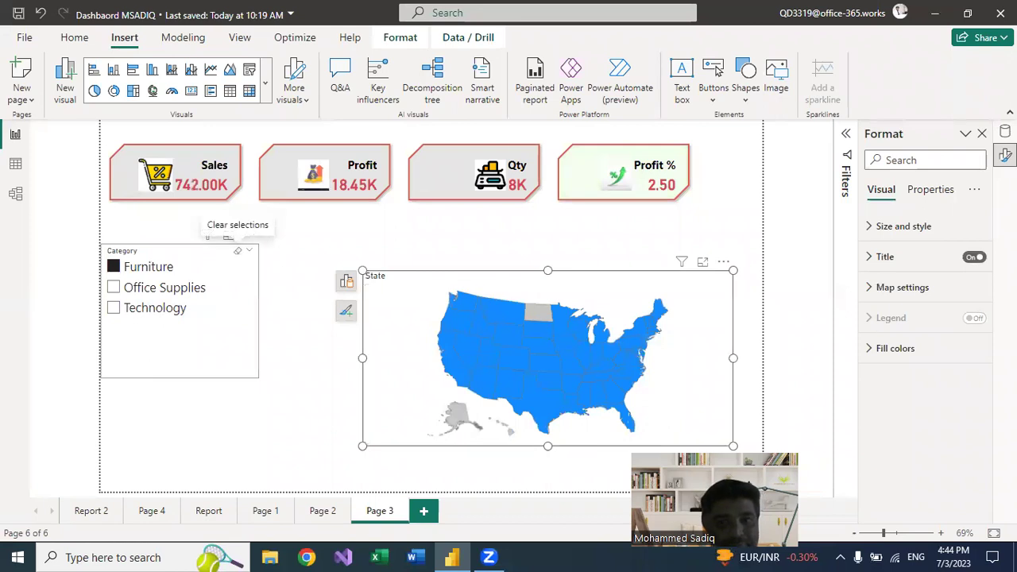
pyautogui.click(238, 255)
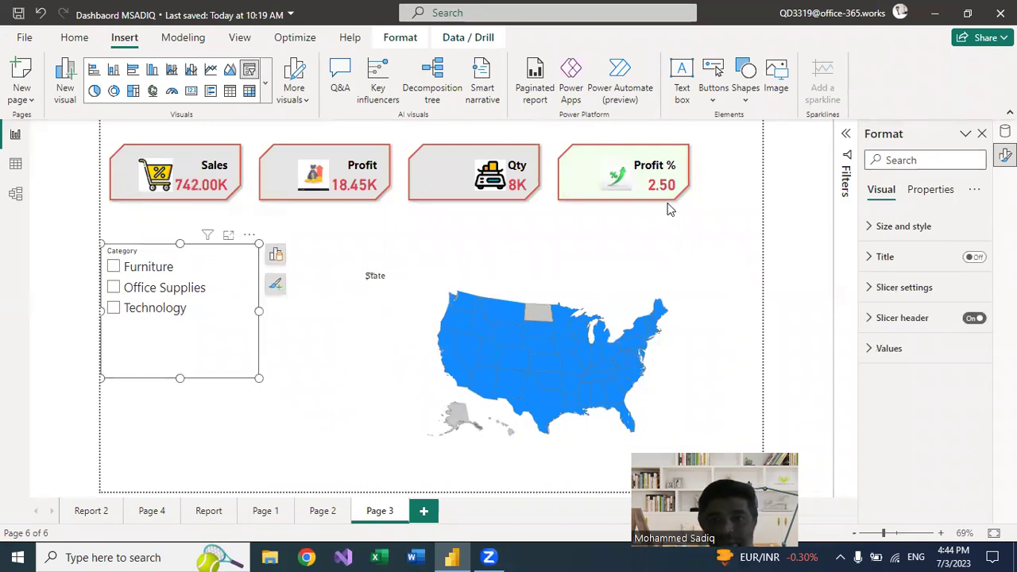